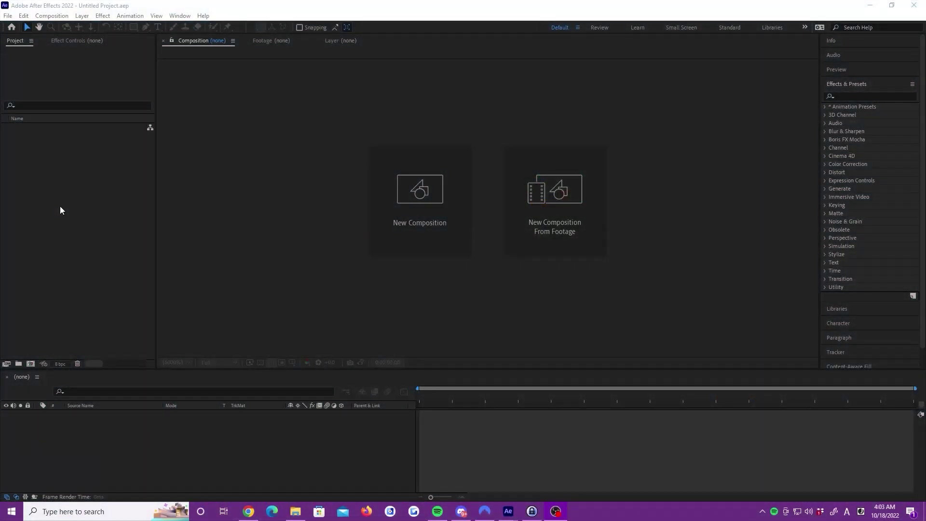
Import 3Dlook.ai as Composition - Retain Layer Sizes and open the 3Dlook composition with a taller layer list.
{"action": "right_click", "coordinate": [60, 207]}
{"action": "mouse_move", "coordinate": [88, 256]}
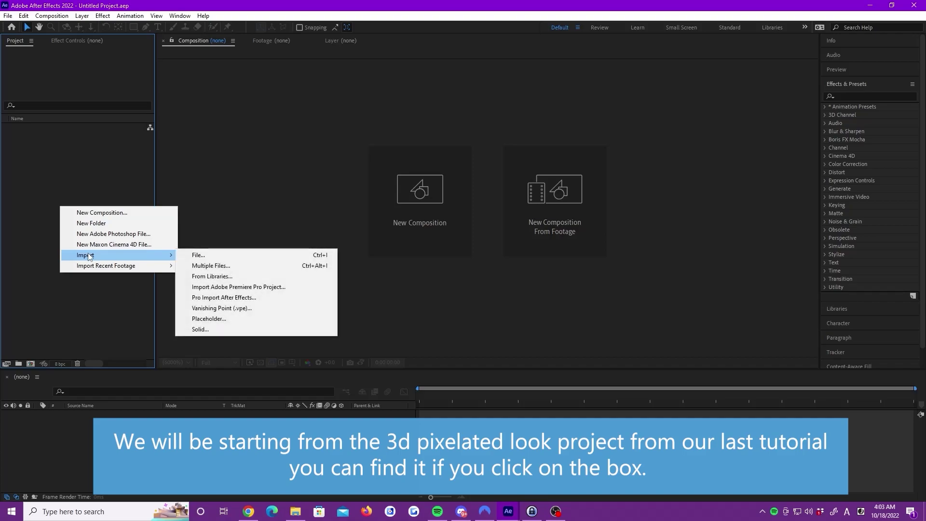
{"action": "left_click", "coordinate": [200, 254]}
{"action": "left_click", "coordinate": [325, 96]}
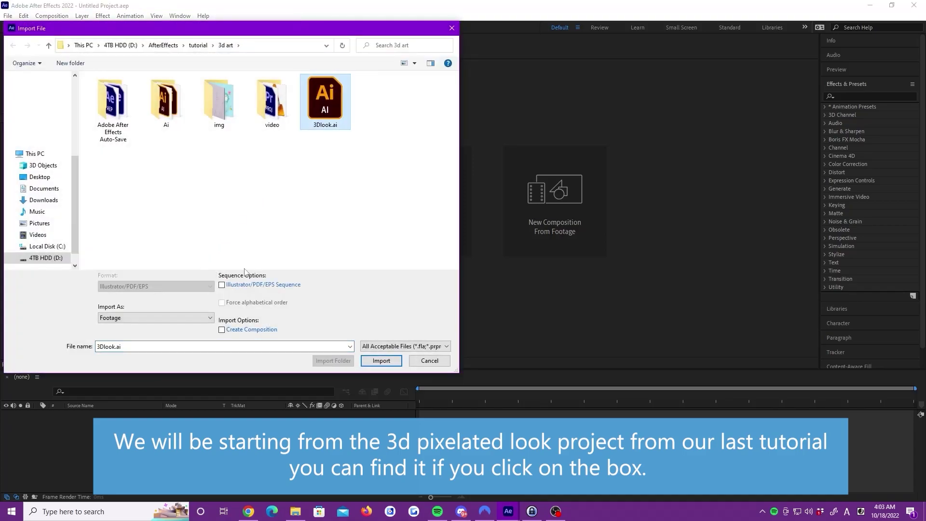
{"action": "left_click", "coordinate": [185, 318]}
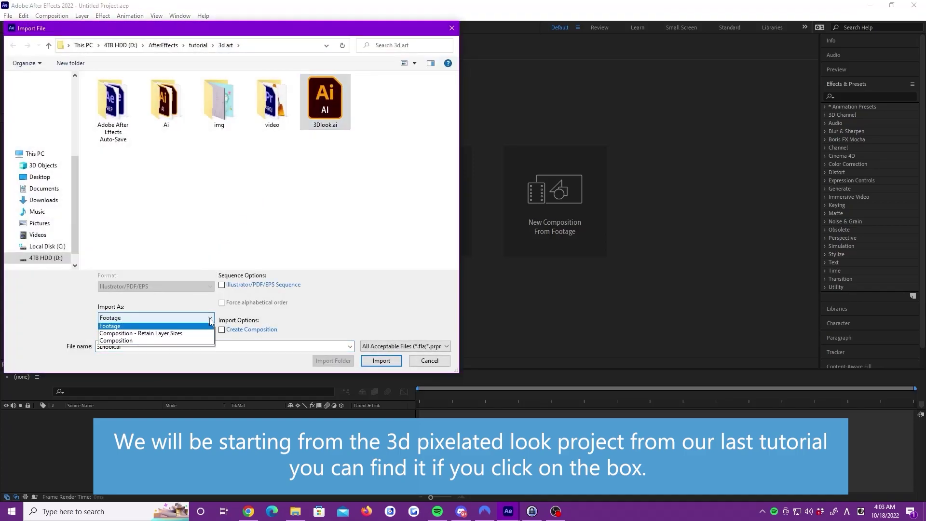
{"action": "left_click", "coordinate": [179, 336]}
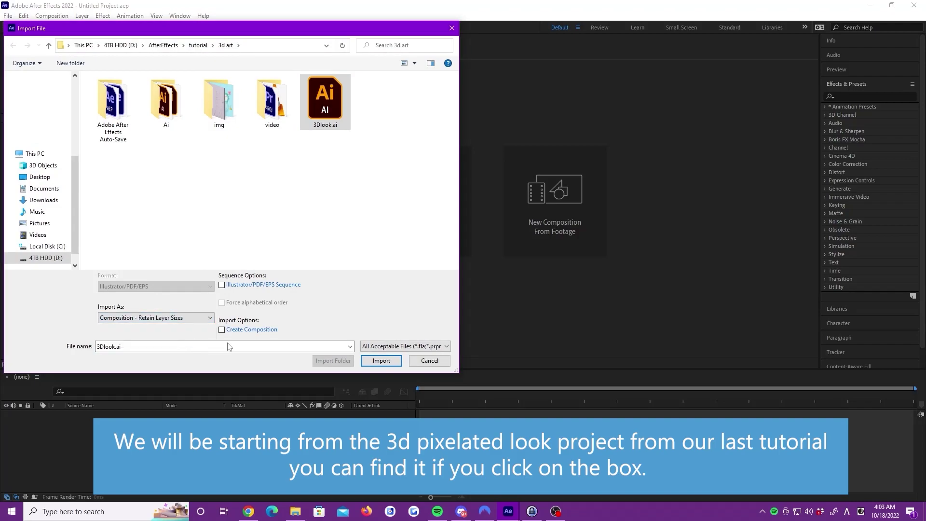
{"action": "left_click", "coordinate": [378, 362]}
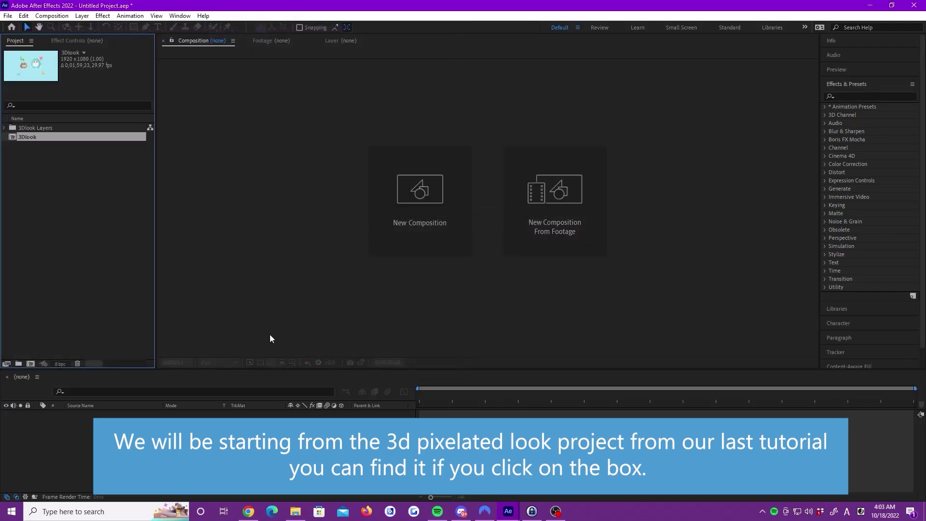
{"action": "double_click", "coordinate": [36, 138]}
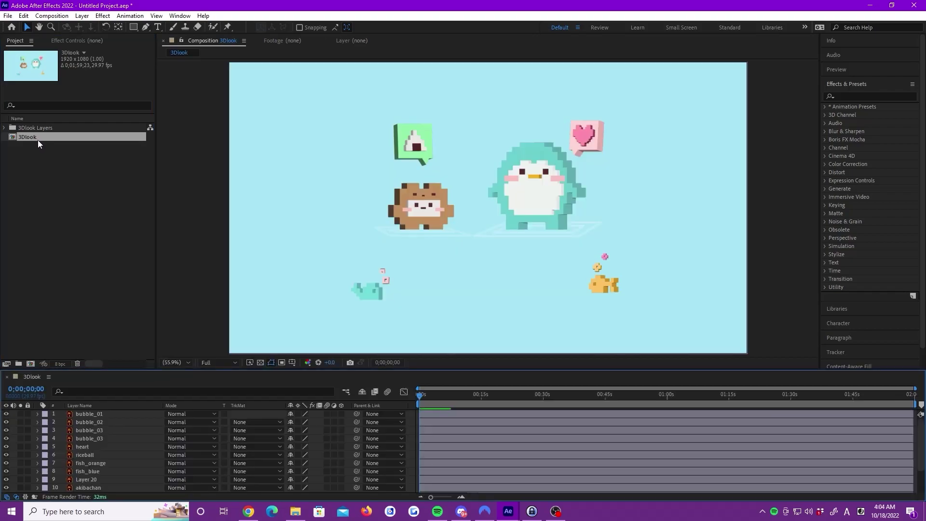
{"action": "left_click_drag", "start_coordinate": [332, 370], "coordinate": [332, 332]}
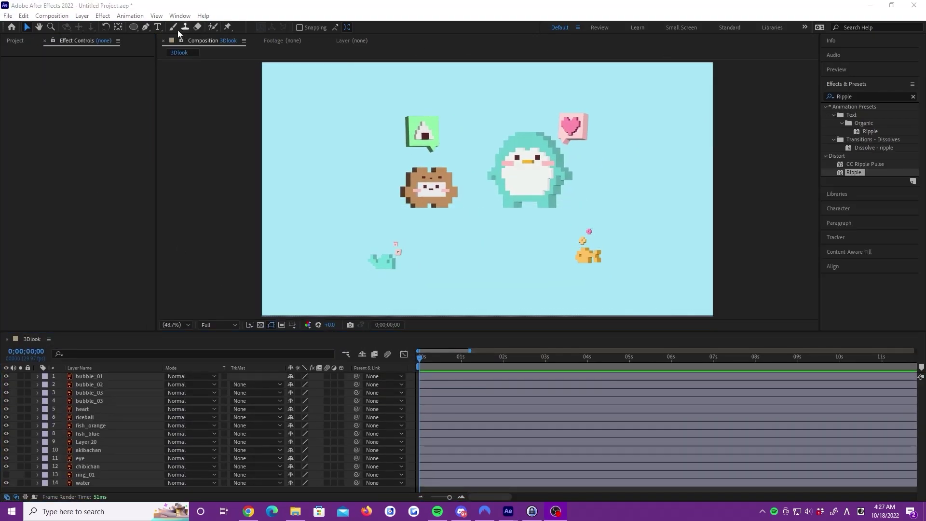
Draw a flat ellipse with a white 10 px stroke around the penguin's feet and rename its layer Wave_01.
{"action": "left_click", "coordinate": [133, 27]}
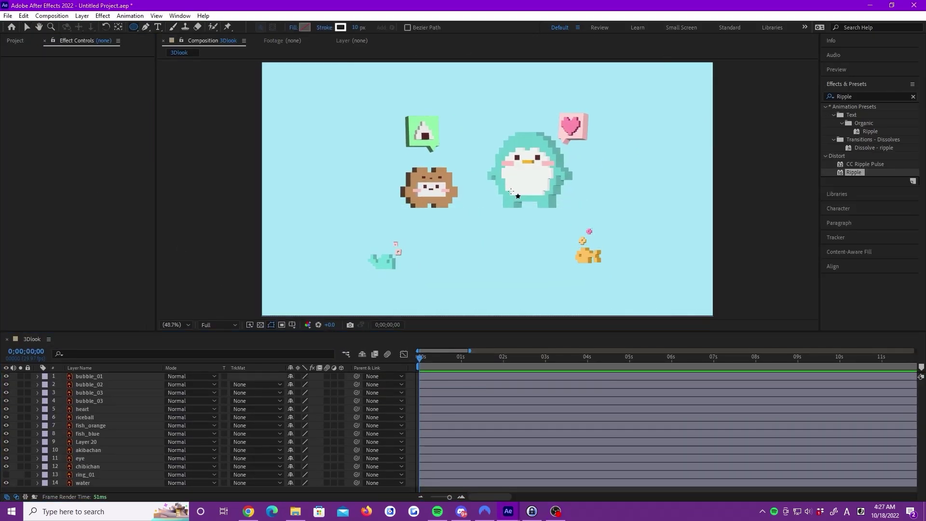
{"action": "mouse_move", "coordinate": [497, 200]}
{"action": "left_mouse_down"}
{"action": "mouse_move", "coordinate": [533, 217]}
{"action": "mouse_move", "coordinate": [566, 215]}
{"action": "left_mouse_up"}
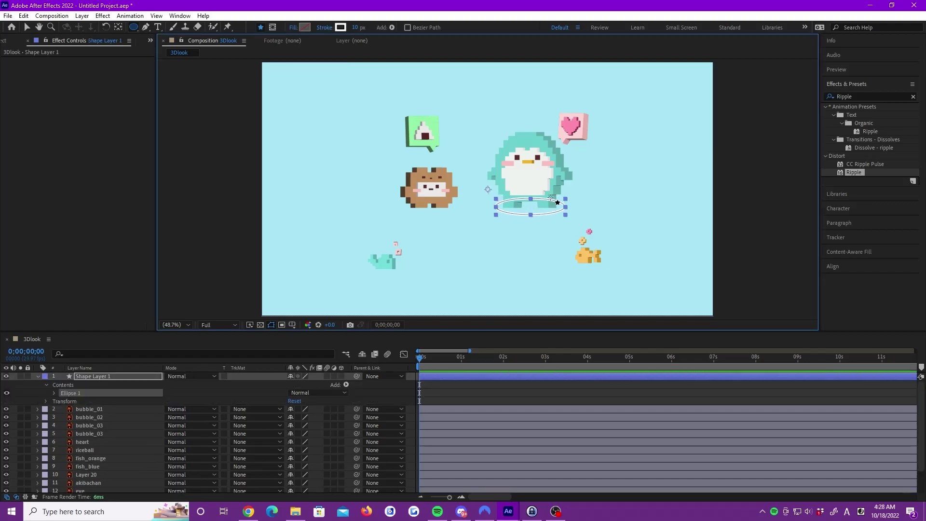
{"action": "right_click", "coordinate": [87, 379]}
{"action": "left_click", "coordinate": [124, 345]}
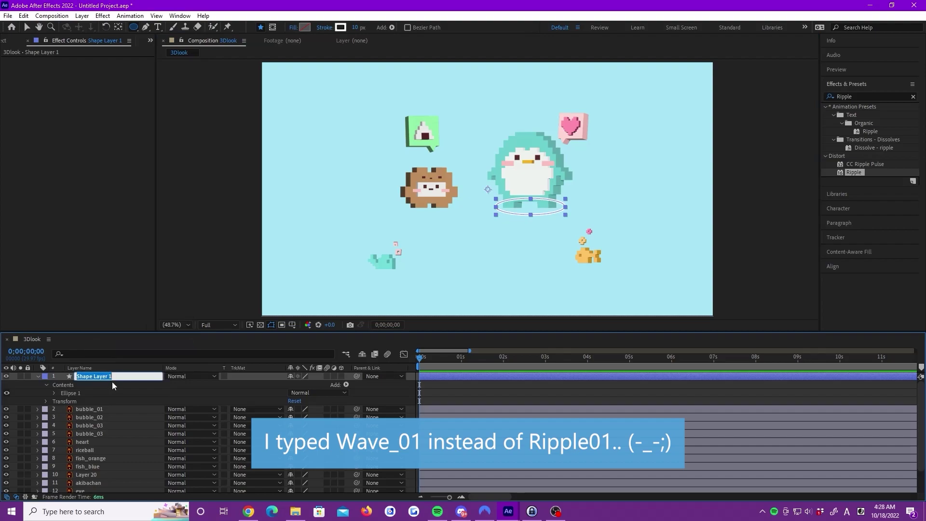
{"action": "type", "text": "Wave_01"}
{"action": "key", "text": "Return"}
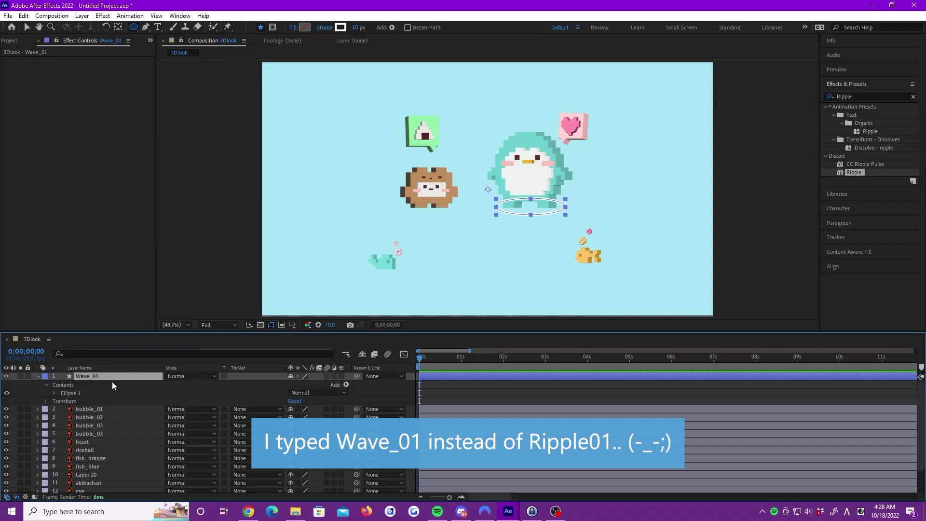
Move Wave_01's anchor point to the ellipse's center and place the layer between chibichan and ring_01.
{"action": "left_click", "coordinate": [118, 27]}
{"action": "left_click_drag", "start_coordinate": [488, 189], "coordinate": [531, 208]}
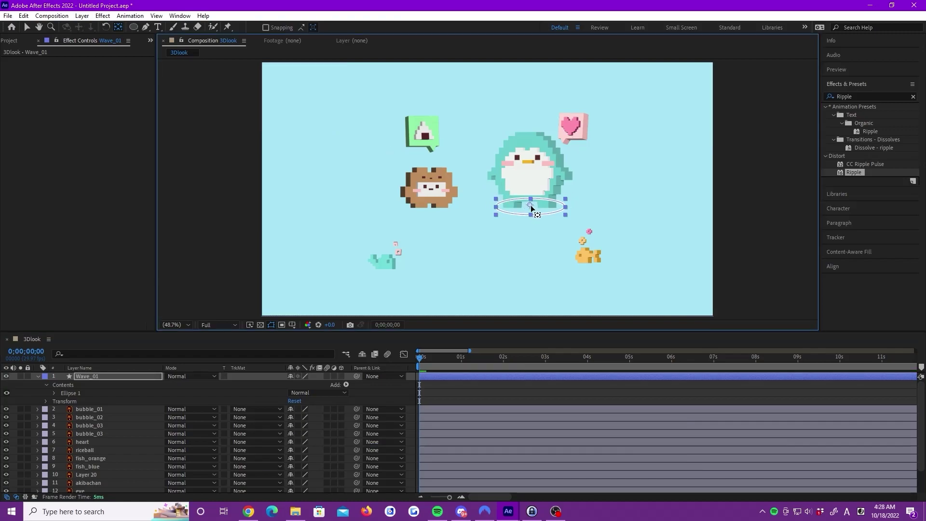
{"action": "left_click", "coordinate": [28, 27]}
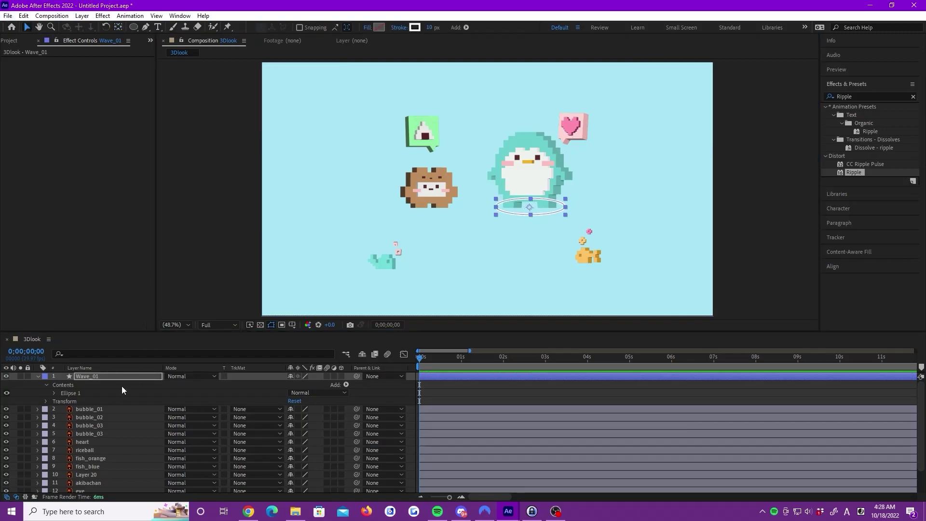
{"action": "left_click_drag", "start_coordinate": [124, 376], "coordinate": [132, 486]}
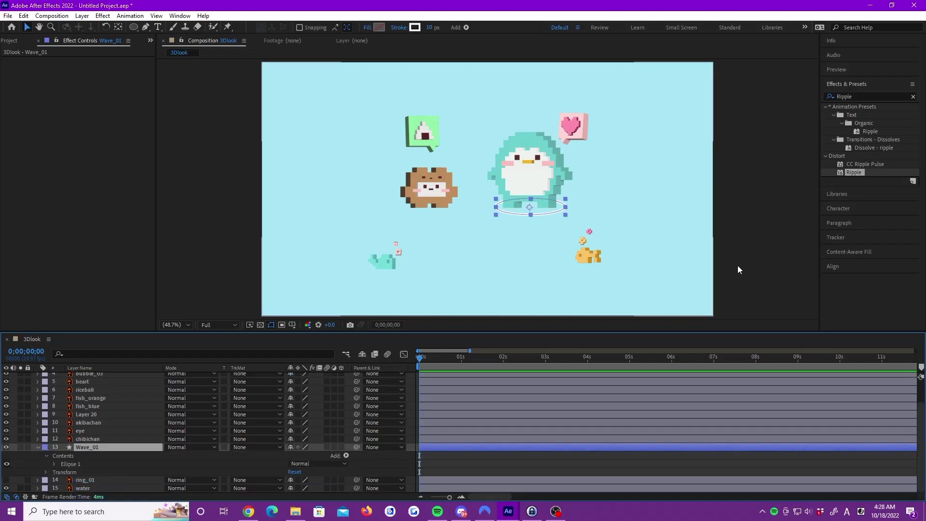
Keyframe Wave_01's scale from about 94.6, 87.5% at 0 seconds to about 140.3, 143.8% at 3 seconds.
{"action": "left_click", "coordinate": [527, 213]}
{"action": "left_click_drag", "start_coordinate": [565, 215], "coordinate": [563, 214]}
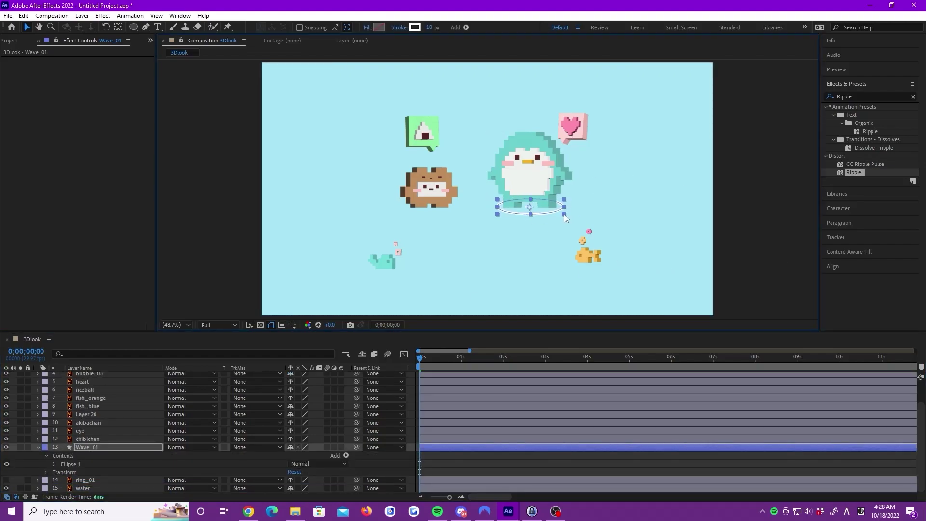
{"action": "key", "text": "s"}
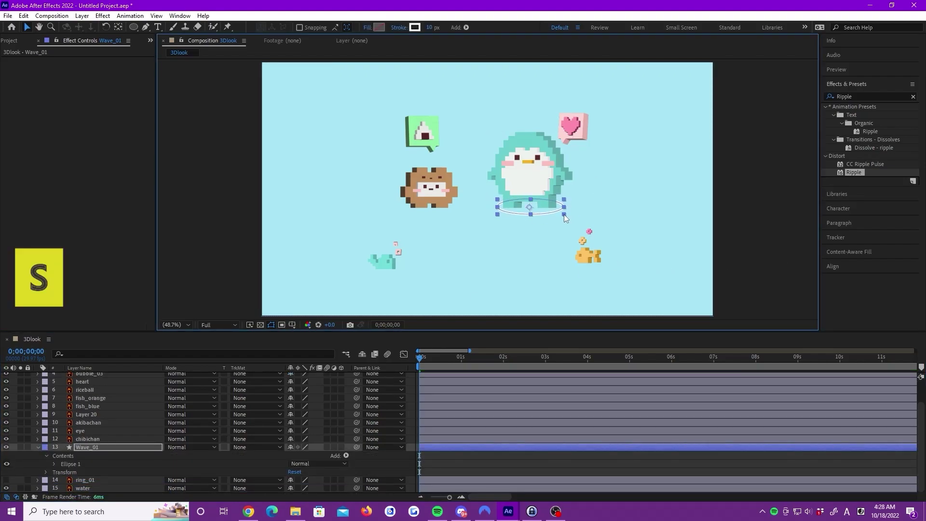
{"action": "left_click", "coordinate": [100, 447]}
{"action": "key", "text": "s"}
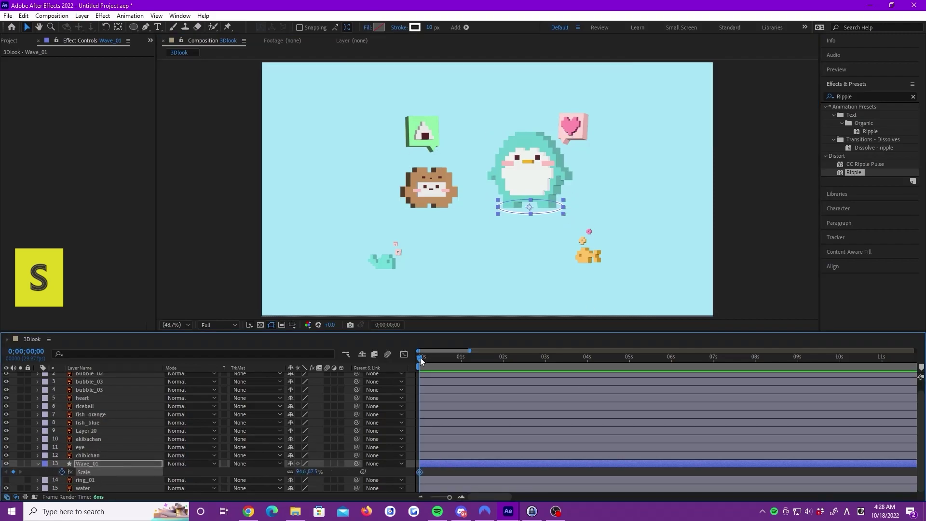
{"action": "left_click_drag", "start_coordinate": [420, 360], "coordinate": [519, 369]}
{"action": "left_click_drag", "start_coordinate": [563, 213], "coordinate": [580, 218]}
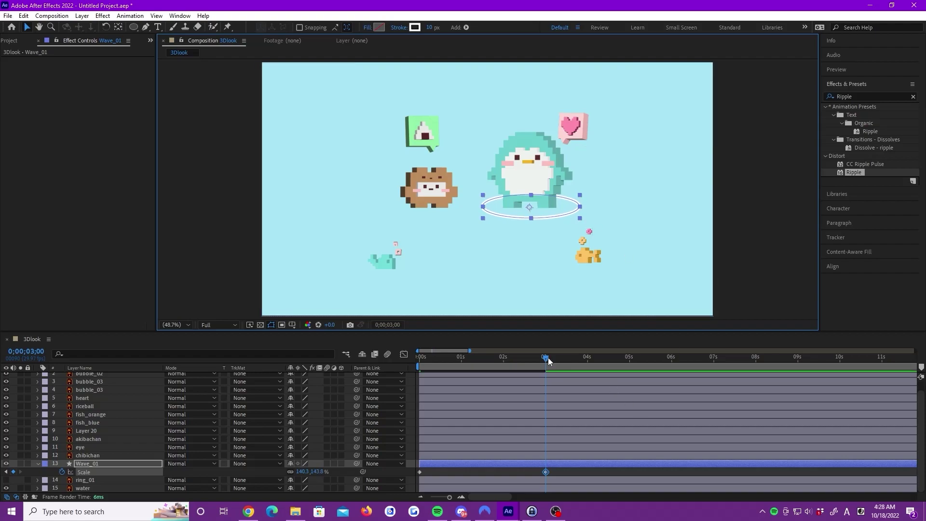
Play the ring's scale animation from the start of the composition.
{"action": "left_click_drag", "start_coordinate": [547, 358], "coordinate": [417, 358]}
{"action": "left_click", "coordinate": [771, 244]}
{"action": "key", "text": "space"}
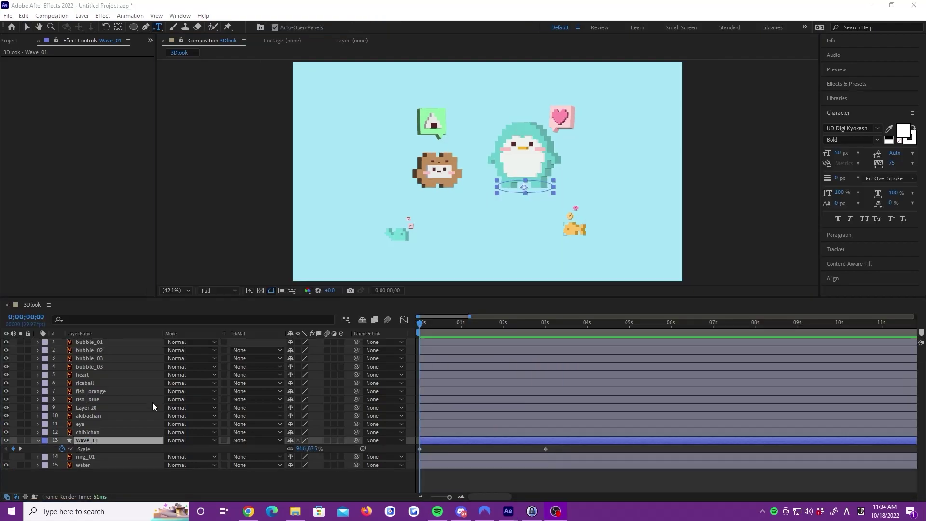
Keyframe Wave_01's opacity at 0% at 0 and 3 seconds, 100% at 0;00;00;20, and add a keyframe at 0;00;02;10.
{"action": "left_click", "coordinate": [37, 440]}
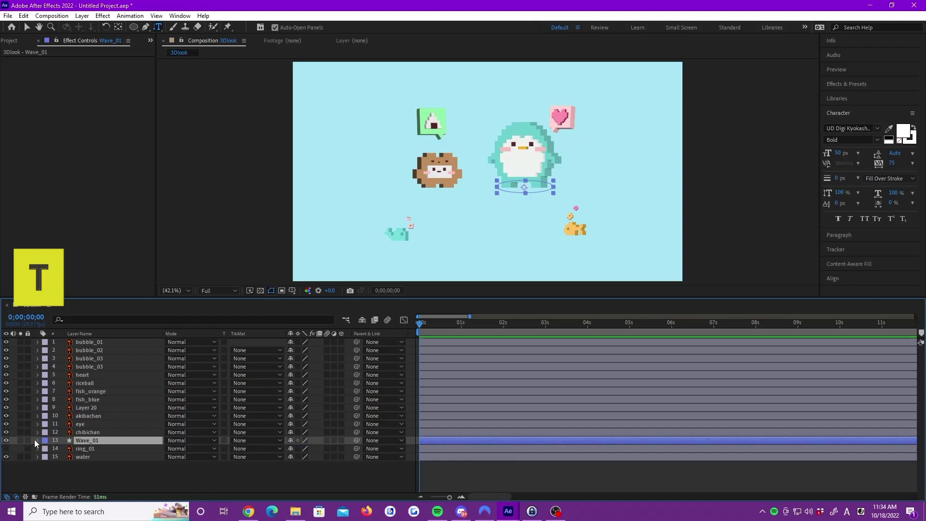
{"action": "left_click", "coordinate": [37, 440]}
{"action": "scroll", "coordinate": [105, 454], "scroll_direction": "down", "scroll_amount": 1}
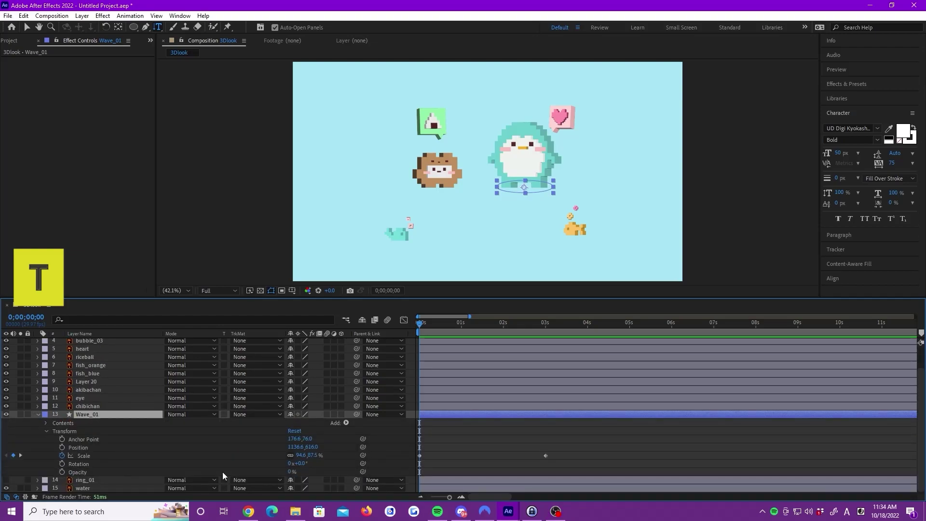
{"action": "left_click", "coordinate": [61, 472]}
{"action": "left_click_drag", "start_coordinate": [417, 322], "coordinate": [447, 323]}
{"action": "left_click", "coordinate": [13, 472]}
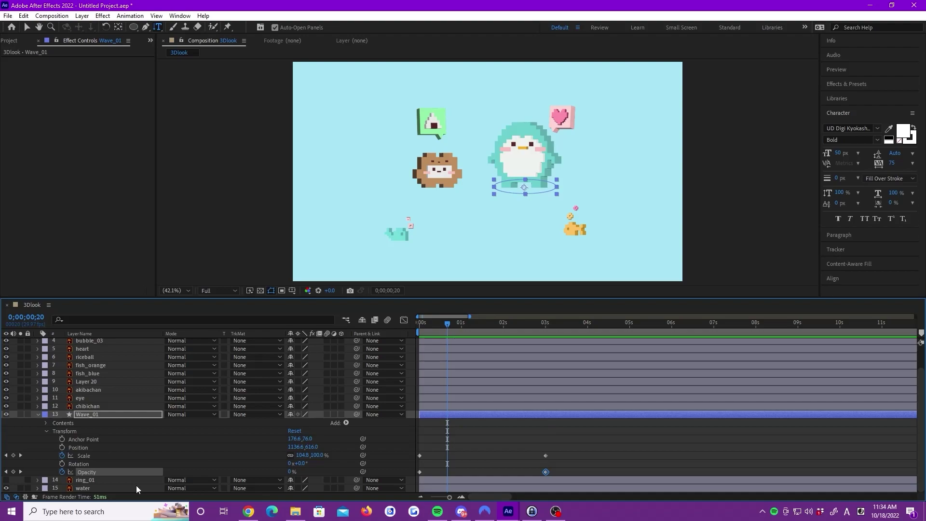
{"action": "left_click", "coordinate": [13, 471]}
{"action": "left_click_drag", "start_coordinate": [290, 472], "coordinate": [400, 474]}
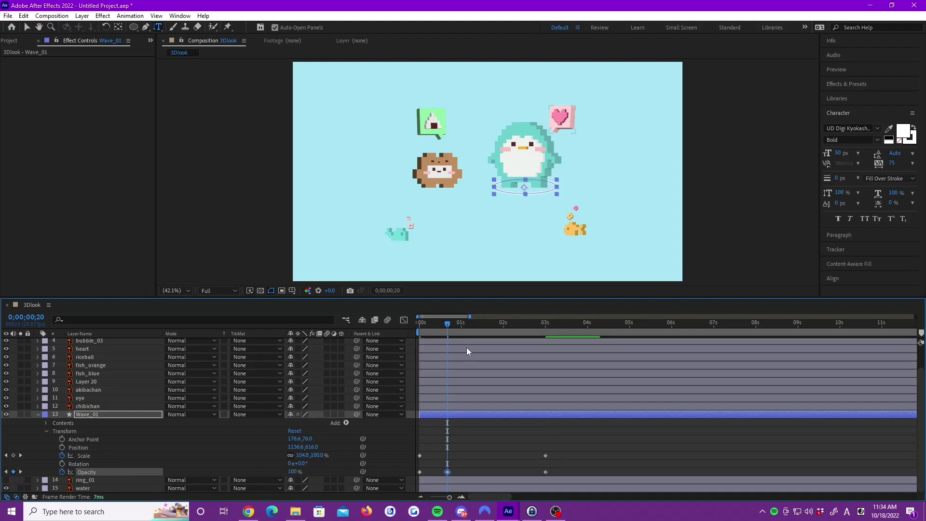
{"action": "left_click_drag", "start_coordinate": [447, 324], "coordinate": [517, 331]}
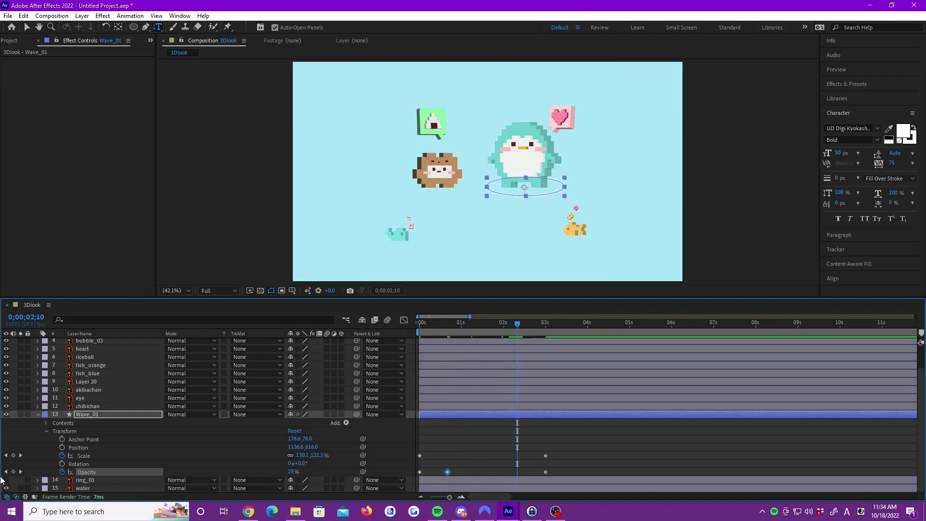
{"action": "left_click", "coordinate": [14, 472]}
Play the ring's fade animation from the start and stop it just past 3 seconds.
{"action": "key", "text": "Home"}
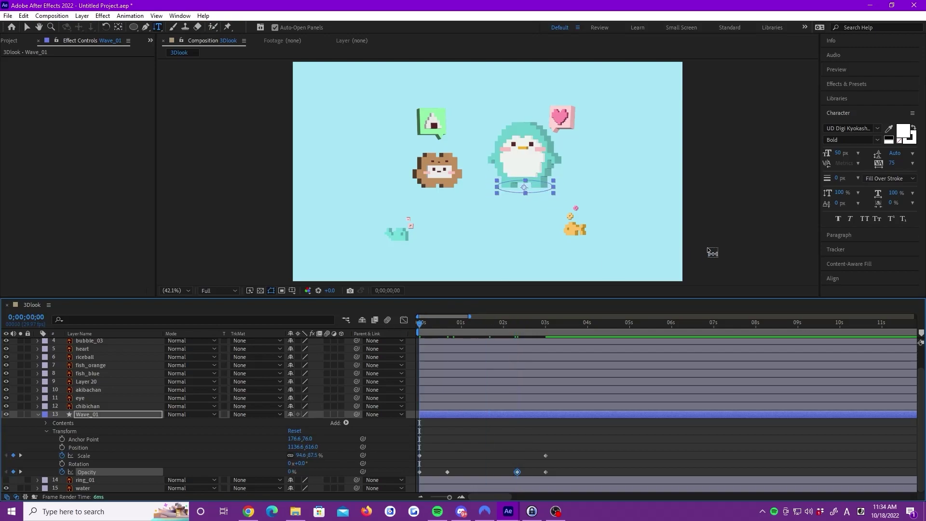
{"action": "left_click", "coordinate": [28, 30]}
{"action": "left_click", "coordinate": [234, 147]}
{"action": "key", "text": "space"}
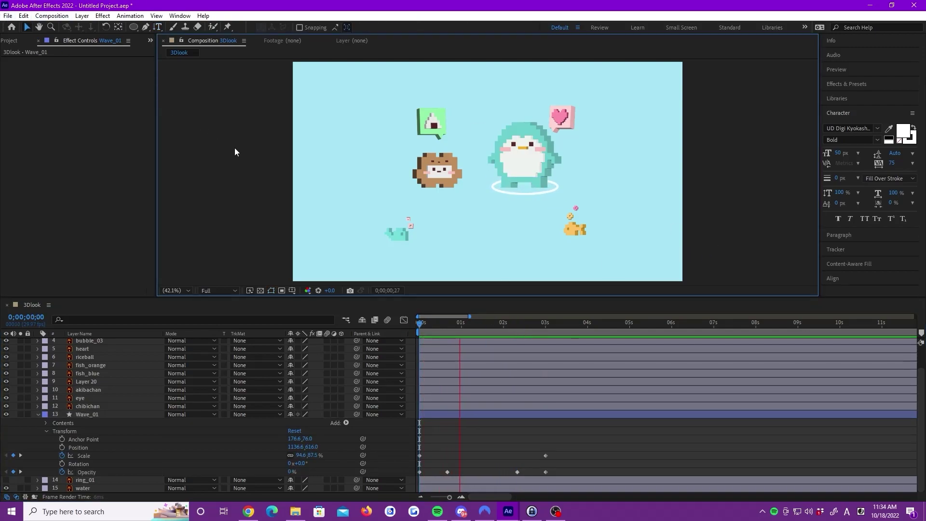
{"action": "key", "text": "space"}
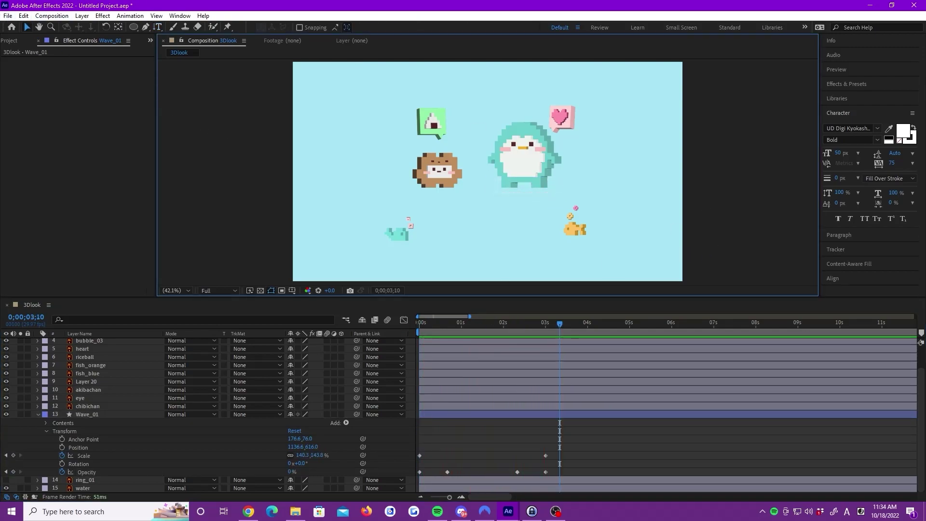
Keyframe the stroke width of Wave_01's ellipse from 10 at 2 seconds to 3 at 3 seconds, and preview it.
{"action": "left_click", "coordinate": [46, 423]}
{"action": "left_click", "coordinate": [54, 430]}
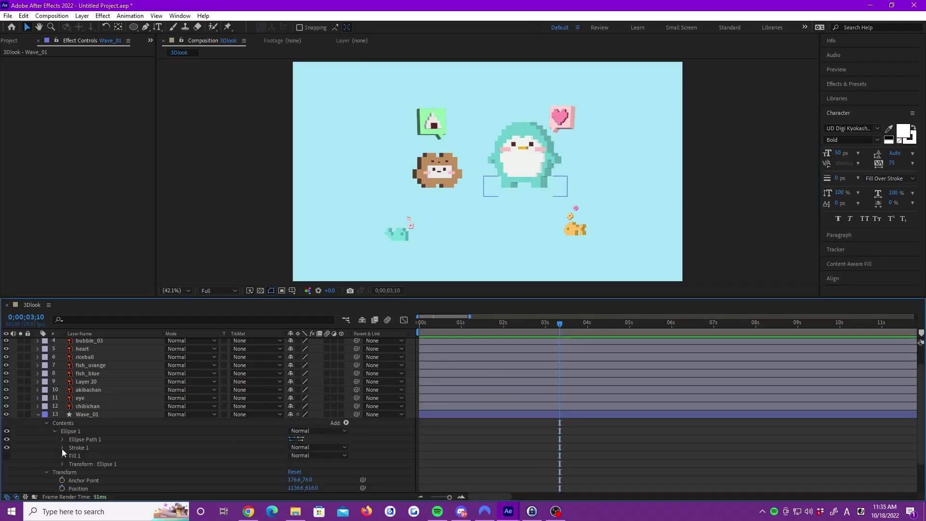
{"action": "left_click", "coordinate": [62, 448]}
{"action": "left_click_drag", "start_coordinate": [541, 297], "coordinate": [541, 240]}
{"action": "scroll", "coordinate": [516, 162], "scroll_direction": "up", "scroll_amount": 3}
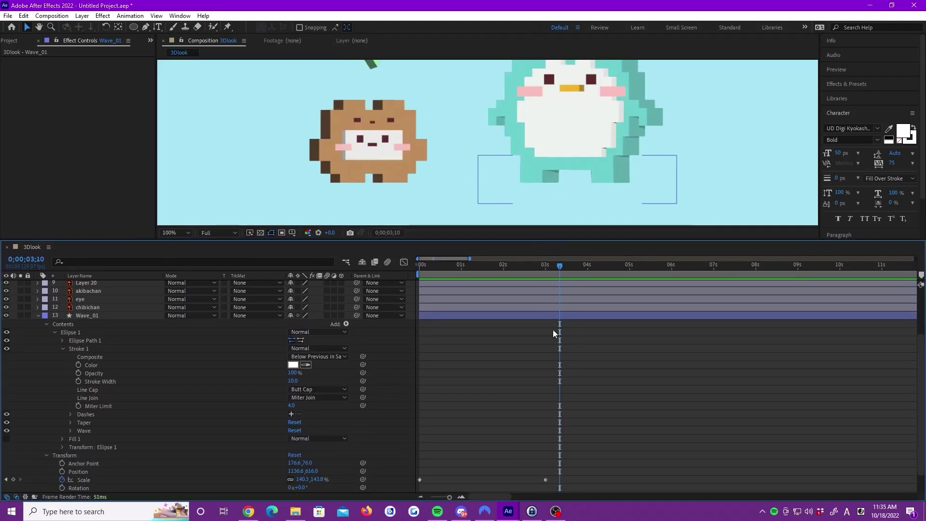
{"action": "mouse_move", "coordinate": [555, 269]}
{"action": "left_mouse_down"}
{"action": "mouse_move", "coordinate": [484, 270]}
{"action": "mouse_move", "coordinate": [545, 274]}
{"action": "left_mouse_up"}
{"action": "left_click", "coordinate": [79, 382]}
{"action": "left_click", "coordinate": [13, 380]}
{"action": "left_click", "coordinate": [293, 380]}
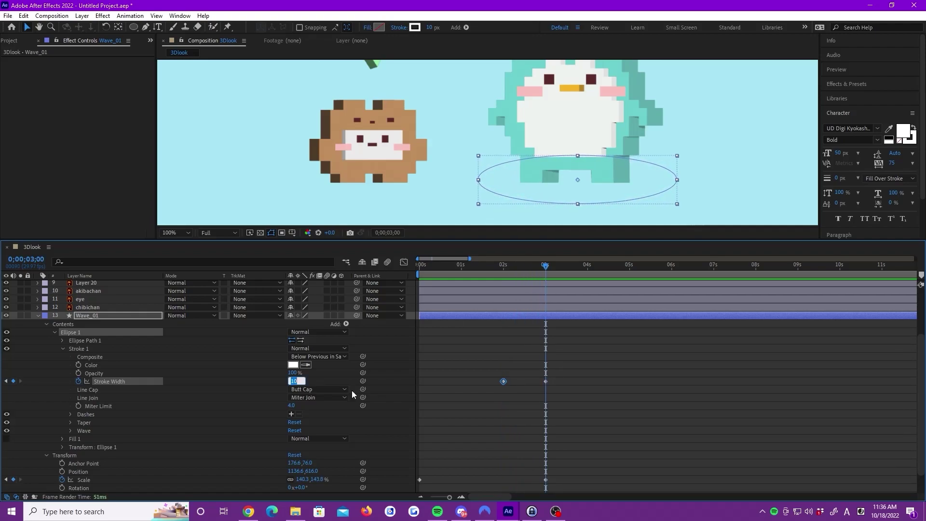
{"action": "type", "text": "0"}
{"action": "key", "text": "Return"}
{"action": "left_click_drag", "start_coordinate": [545, 266], "coordinate": [472, 267]}
{"action": "left_click", "coordinate": [714, 197]}
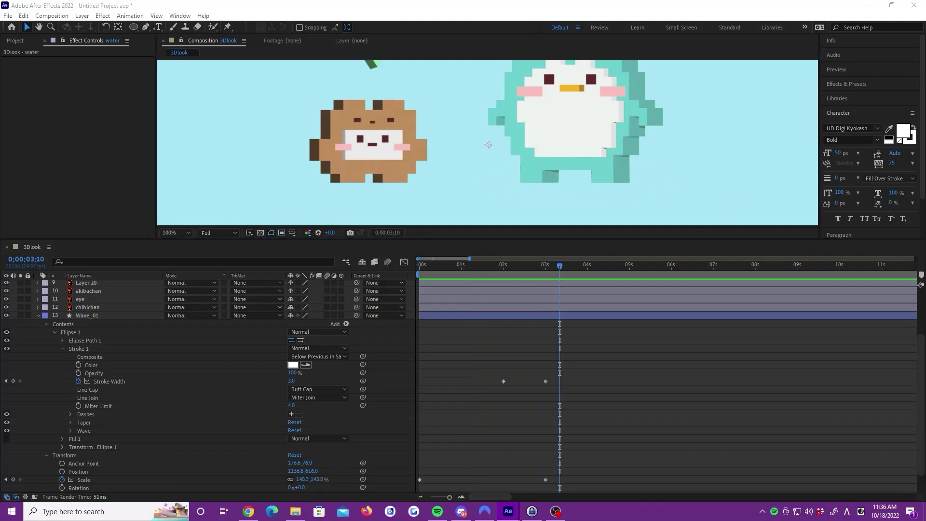
Collapse Wave_01's properties, show the whole composition again and duplicate the Wave_01 layer.
{"action": "left_click_drag", "start_coordinate": [363, 239], "coordinate": [361, 289]}
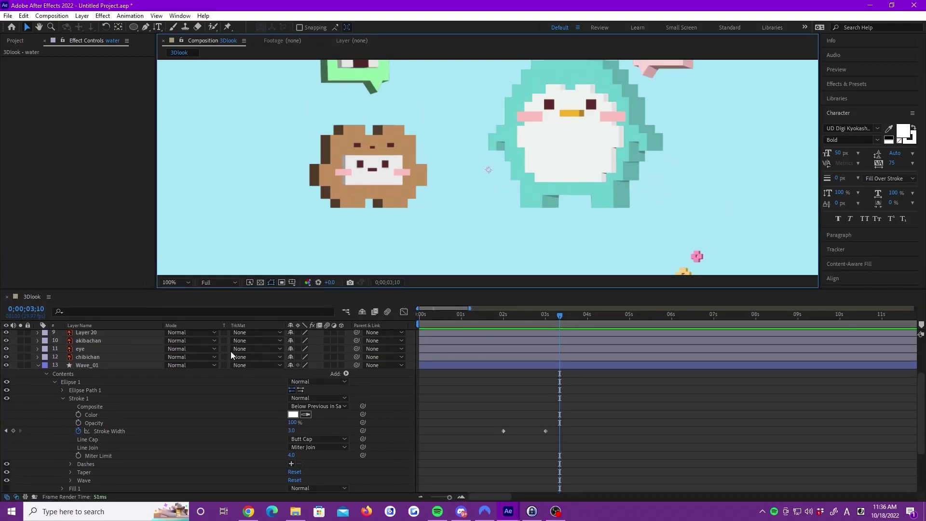
{"action": "left_click", "coordinate": [39, 365]}
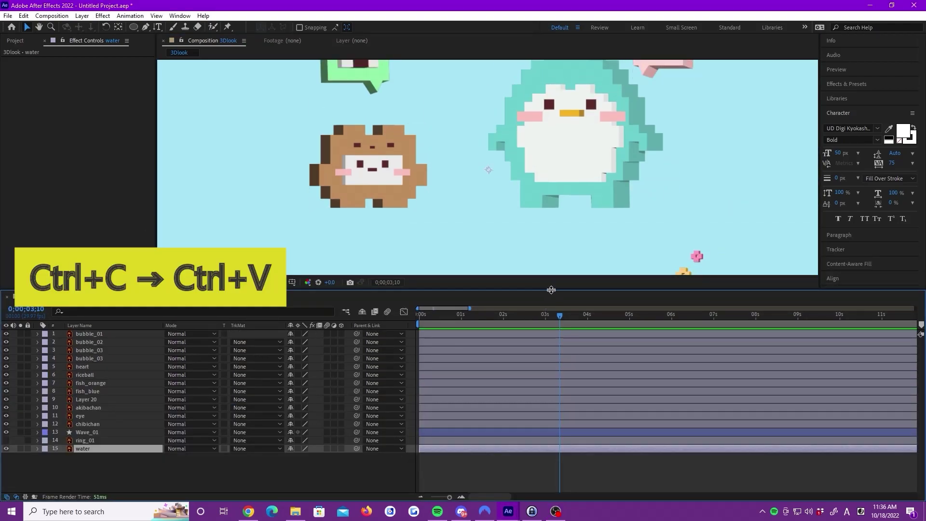
{"action": "left_click_drag", "start_coordinate": [550, 290], "coordinate": [552, 306]}
{"action": "scroll", "coordinate": [679, 240], "scroll_direction": "down", "scroll_amount": 1}
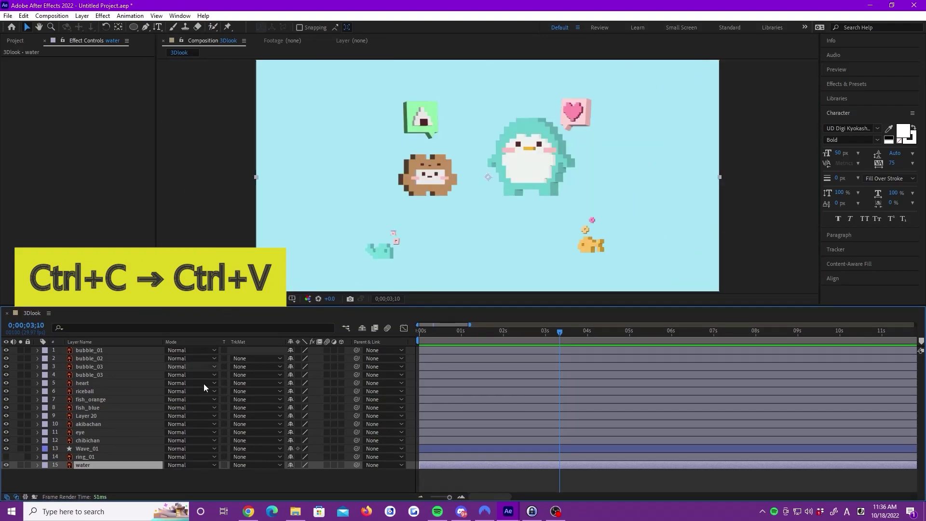
{"action": "left_click", "coordinate": [93, 449]}
{"action": "key", "text": "ctrl+c"}
{"action": "key", "text": "ctrl+v"}
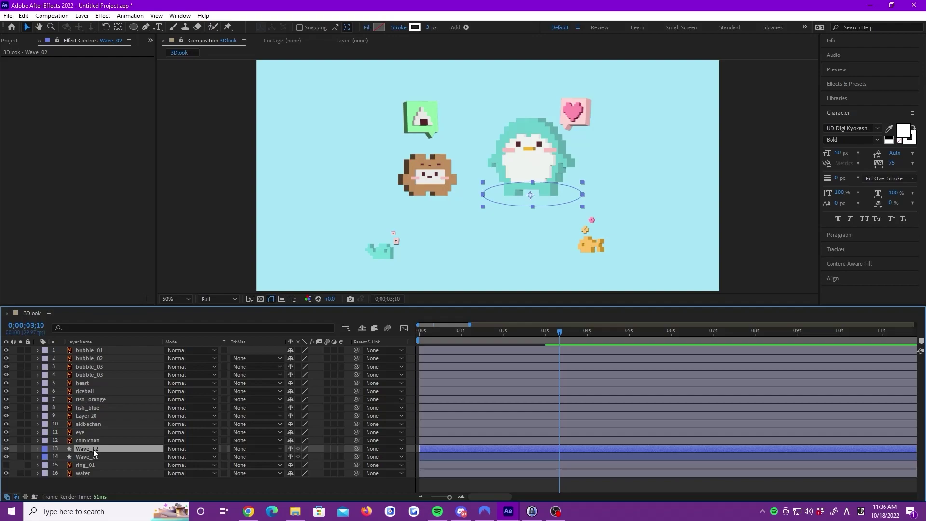
Reveal Wave_02's keyframes, shift the layer to start at 0;00;00;12, and preview the rings from the start.
{"action": "key", "text": "u"}
{"action": "left_click_drag", "start_coordinate": [559, 331], "coordinate": [404, 331]}
{"action": "left_click_drag", "start_coordinate": [456, 451], "coordinate": [473, 449]}
{"action": "left_click", "coordinate": [758, 248]}
{"action": "key", "text": "space"}
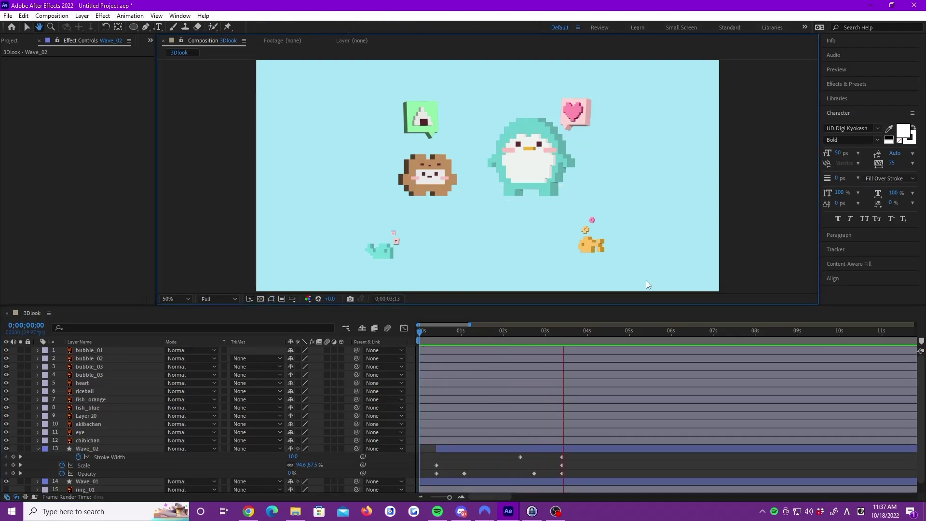
Set Wave_02's first scale keyframe at 0;00;00;12 to 84.9, 78.5% and preview the animation.
{"action": "left_click", "coordinate": [441, 343]}
{"action": "left_click_drag", "start_coordinate": [441, 343], "coordinate": [435, 343]}
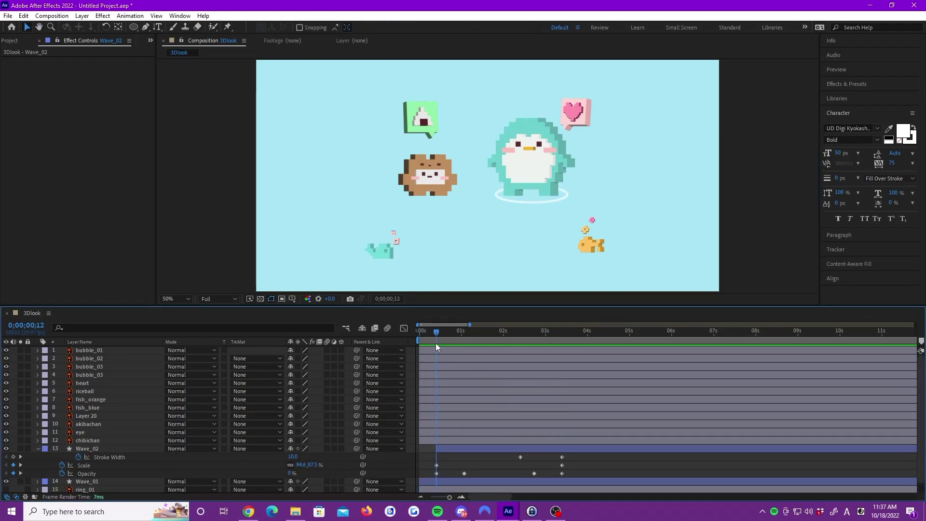
{"action": "left_click", "coordinate": [435, 465]}
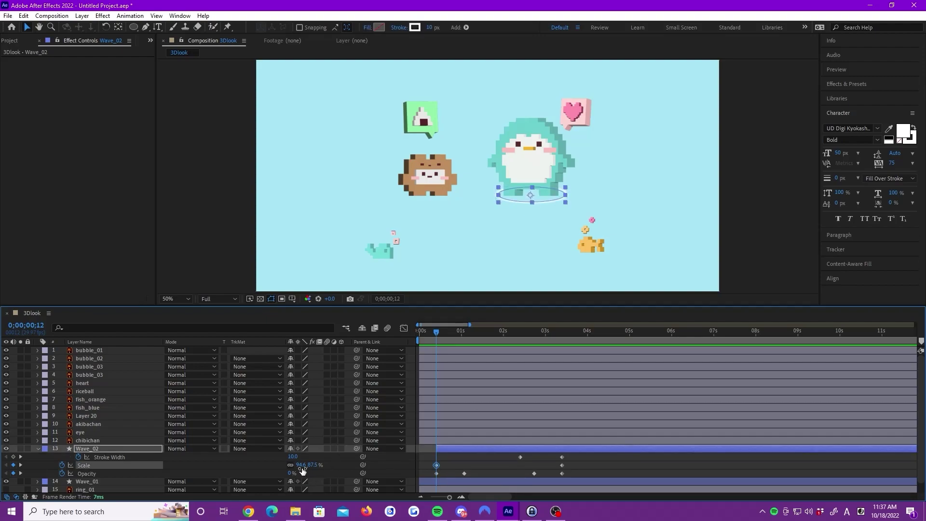
{"action": "left_click_drag", "start_coordinate": [309, 467], "coordinate": [380, 440]}
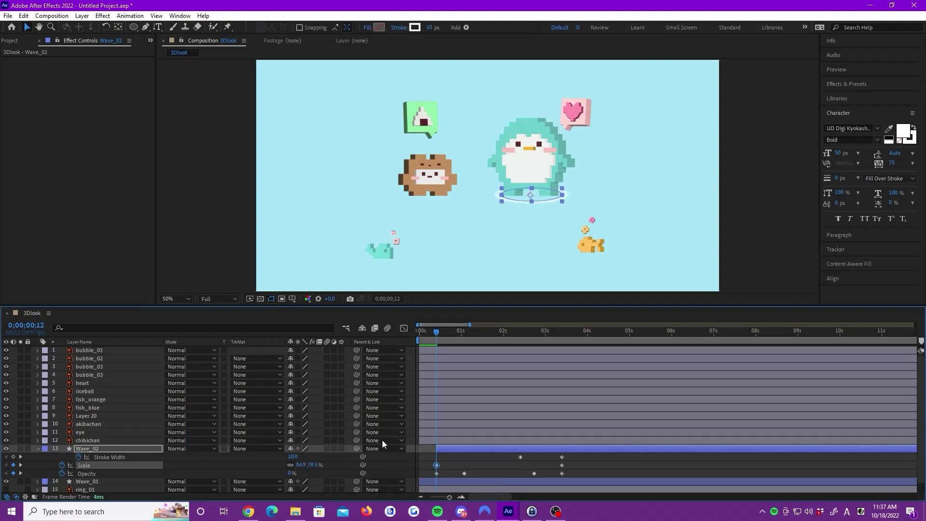
{"action": "key", "text": "space"}
{"action": "left_click", "coordinate": [751, 243]}
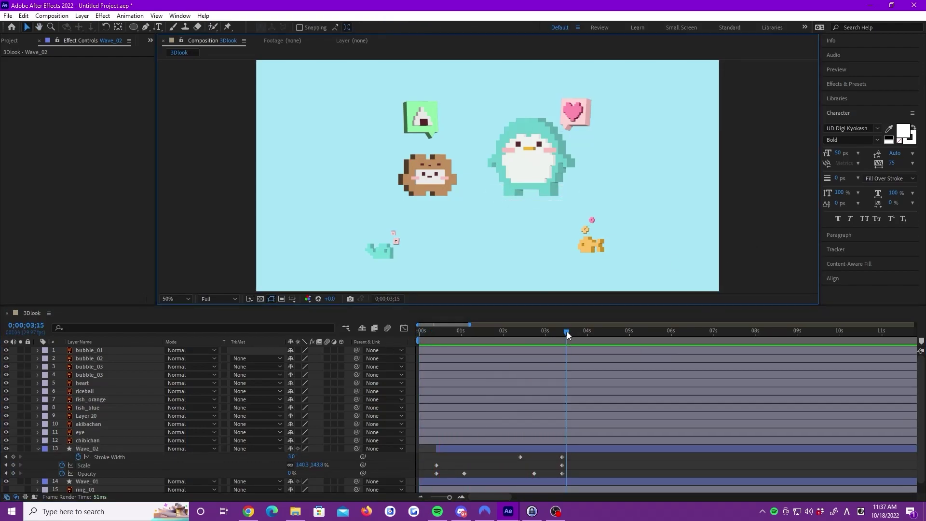
Set Wave_02's stroke width keyframe at 0;00;02;12 to 5 and preview the rings.
{"action": "left_click_drag", "start_coordinate": [525, 340], "coordinate": [519, 343]}
{"action": "left_click", "coordinate": [520, 456]}
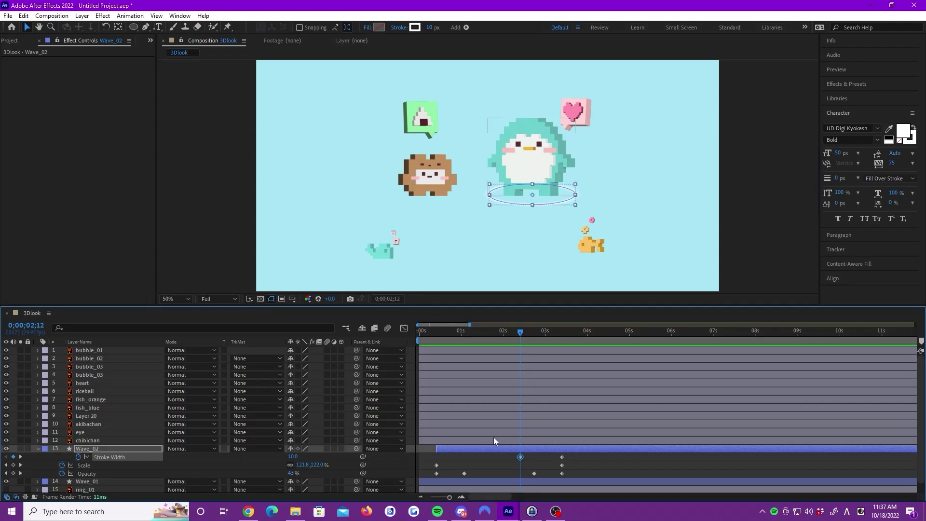
{"action": "left_click", "coordinate": [292, 456]}
{"action": "type", "text": "5"}
{"action": "left_click", "coordinate": [735, 234]}
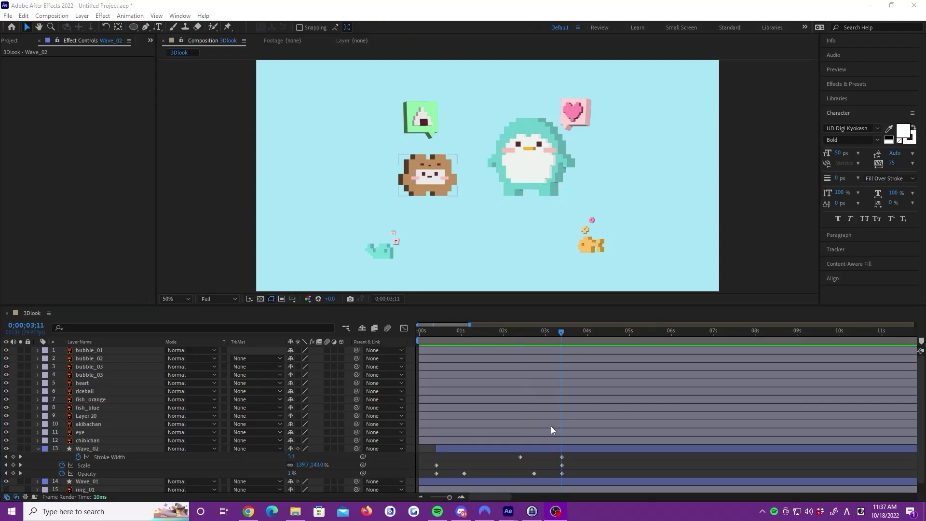
Duplicate Wave_02 as Wave_03, reveal the copy's keyframes and shift it to start at 0;00;00;24.
{"action": "left_click", "coordinate": [92, 448]}
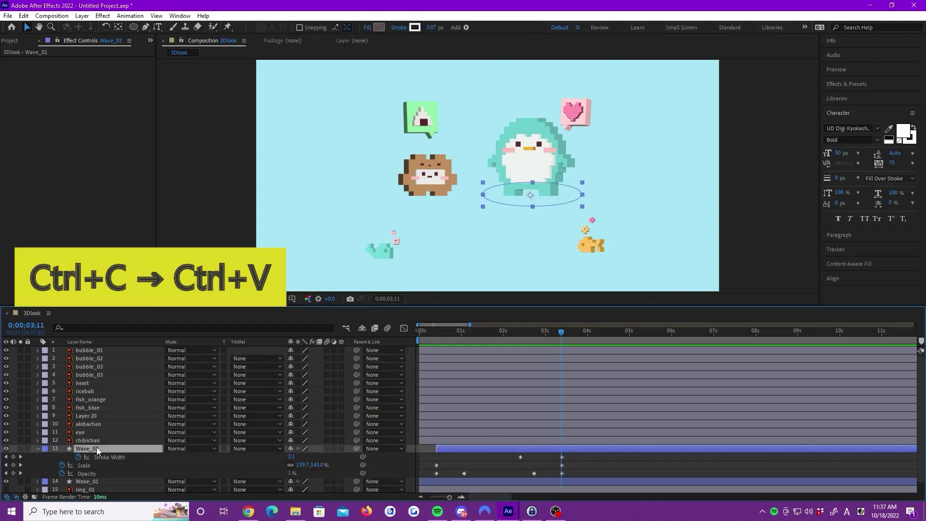
{"action": "key", "text": "ctrl+c"}
{"action": "key", "text": "ctrl+v"}
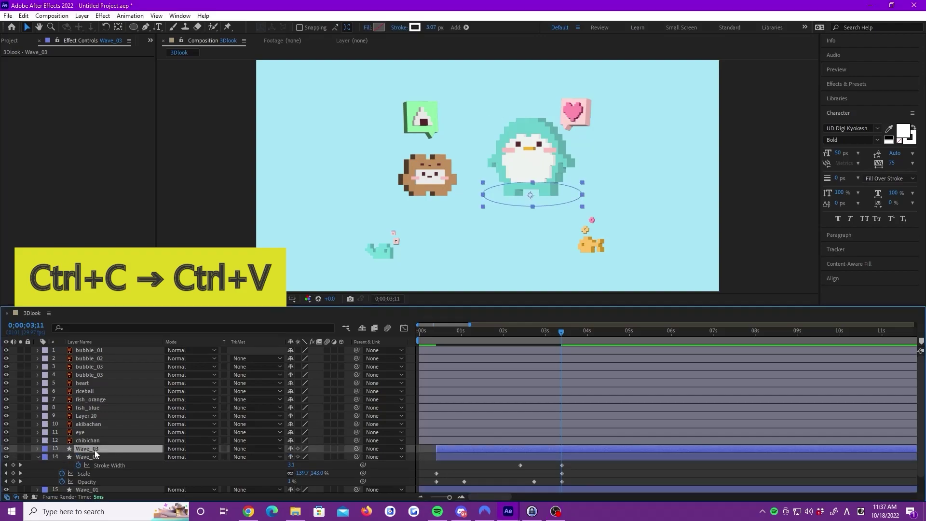
{"action": "key", "text": "u"}
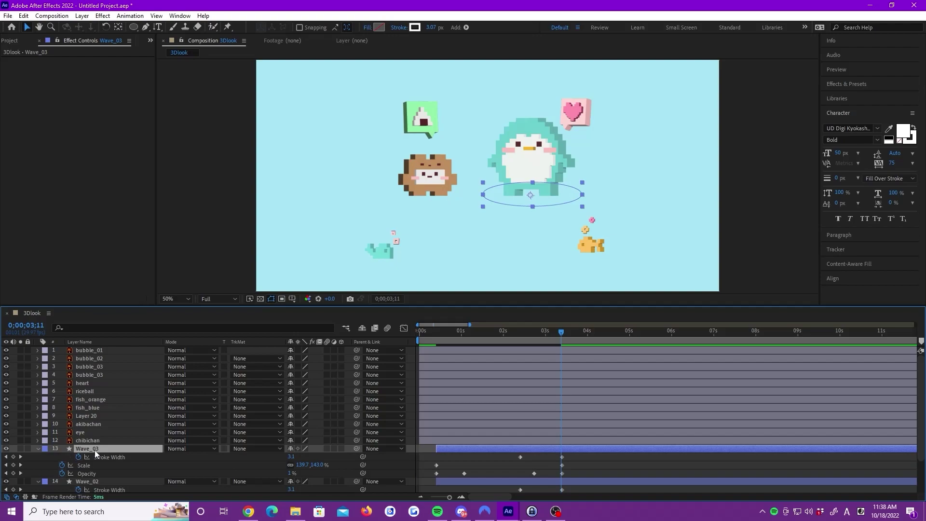
{"action": "left_click_drag", "start_coordinate": [541, 306], "coordinate": [541, 274]}
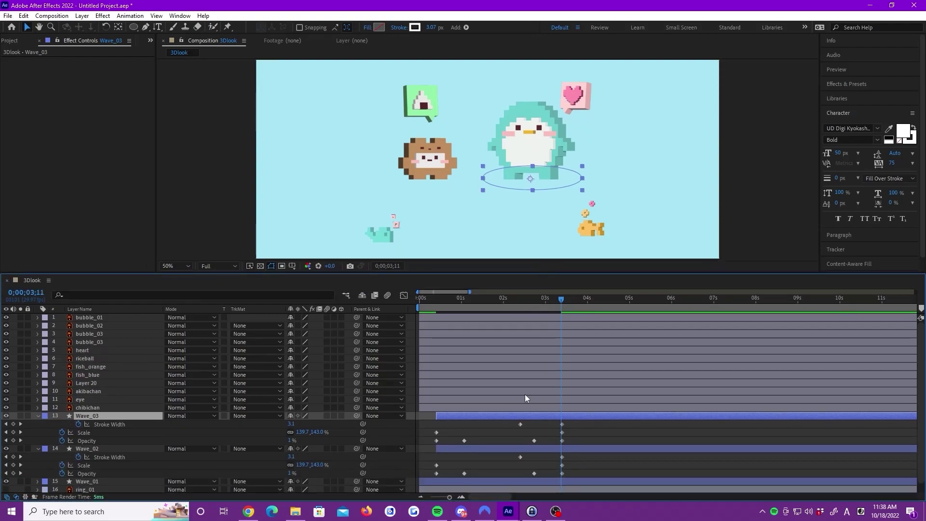
{"action": "left_click_drag", "start_coordinate": [490, 414], "coordinate": [506, 415]}
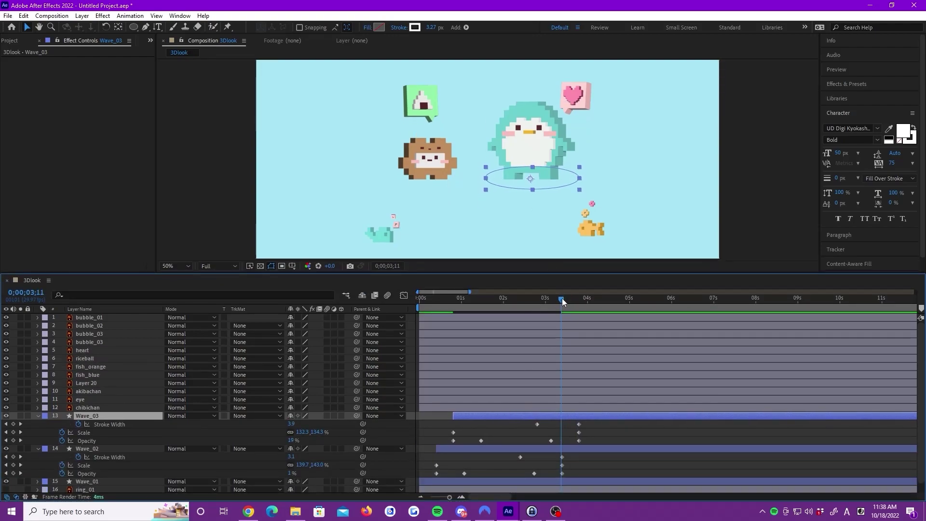
Set Wave_03's first scale keyframe at 0;00;00;24 to 73.0, 67.5%.
{"action": "left_click_drag", "start_coordinate": [562, 298], "coordinate": [507, 299]}
{"action": "left_click_drag", "start_coordinate": [446, 300], "coordinate": [450, 312]}
{"action": "left_click", "coordinate": [453, 432]}
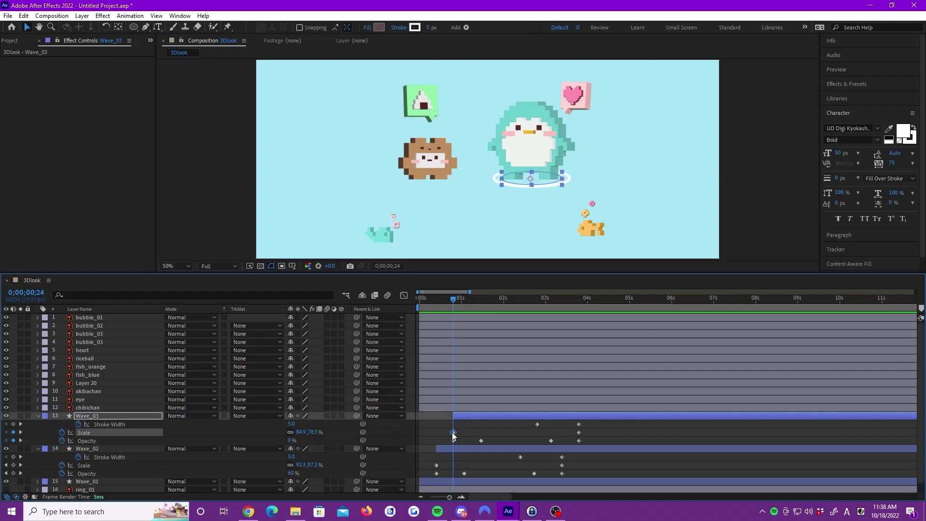
{"action": "left_click_drag", "start_coordinate": [309, 436], "coordinate": [297, 436]}
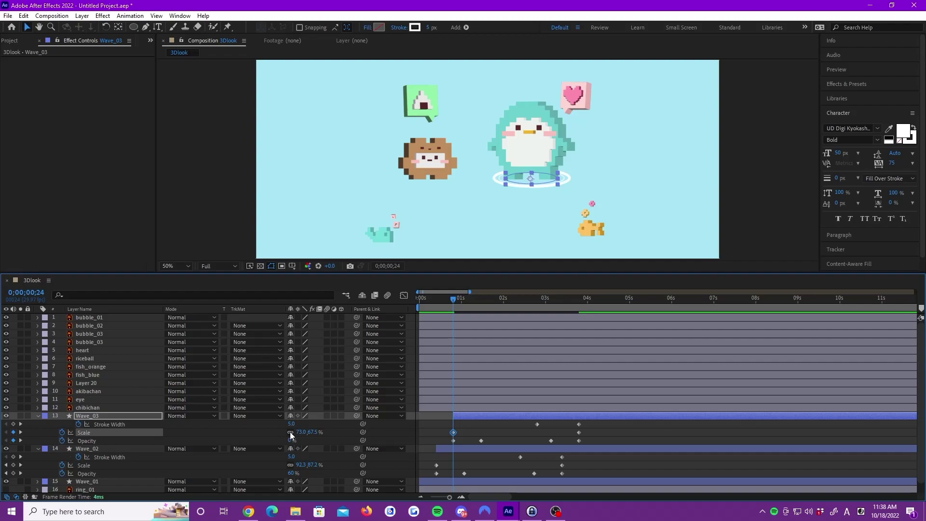
Set Wave_03's stroke width keyframe at 0;00;02;24 to 2 and preview all three rings from the start.
{"action": "left_click_drag", "start_coordinate": [580, 299], "coordinate": [536, 316]}
{"action": "left_click", "coordinate": [536, 424]}
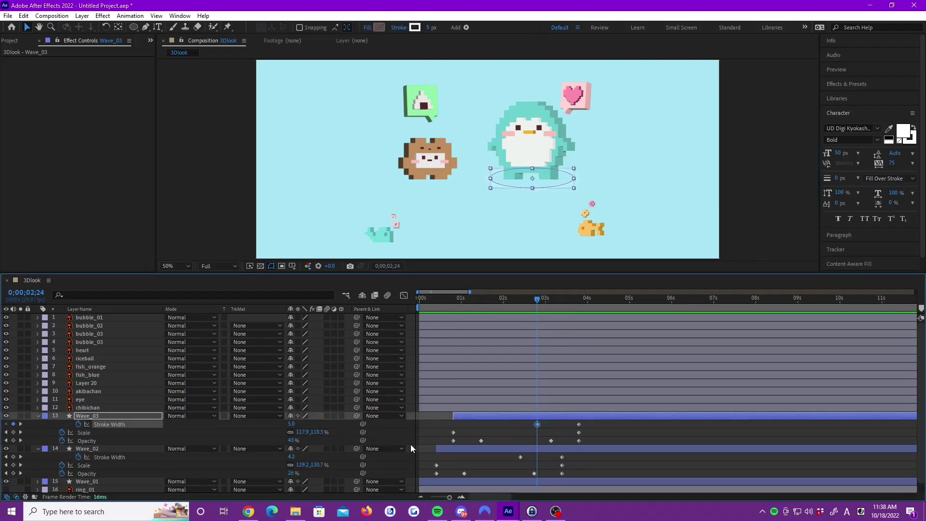
{"action": "left_click", "coordinate": [290, 424]}
{"action": "type", "text": "2"}
{"action": "key", "text": "Return"}
{"action": "left_click_drag", "start_coordinate": [540, 301], "coordinate": [419, 308]}
{"action": "left_click", "coordinate": [747, 222]}
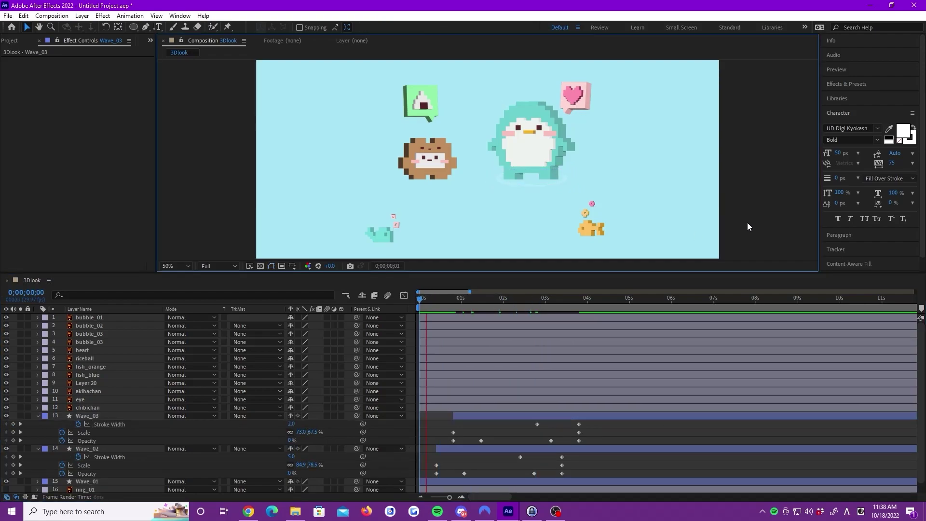
{"action": "key", "text": "space"}
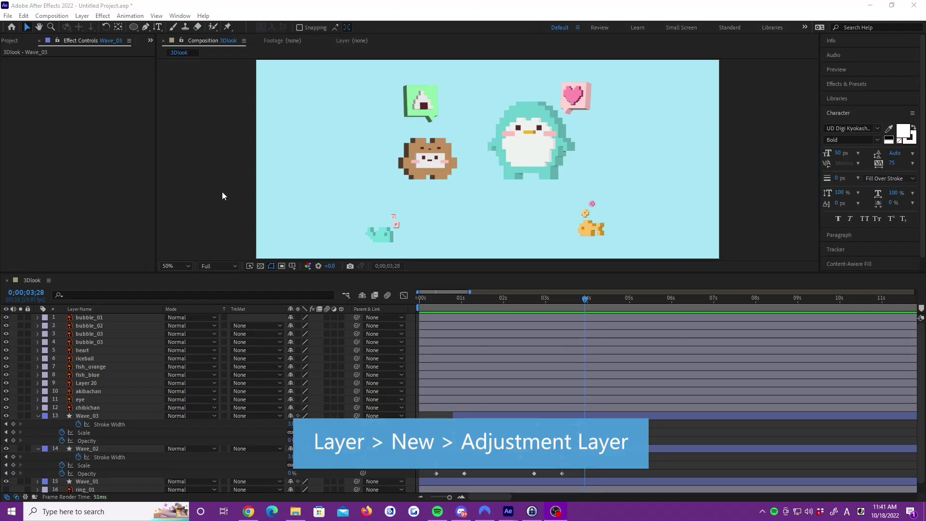
Create an adjustment layer and place it directly above Wave_03, below the chibichan layer.
{"action": "left_click", "coordinate": [82, 16]}
{"action": "mouse_move", "coordinate": [96, 28]}
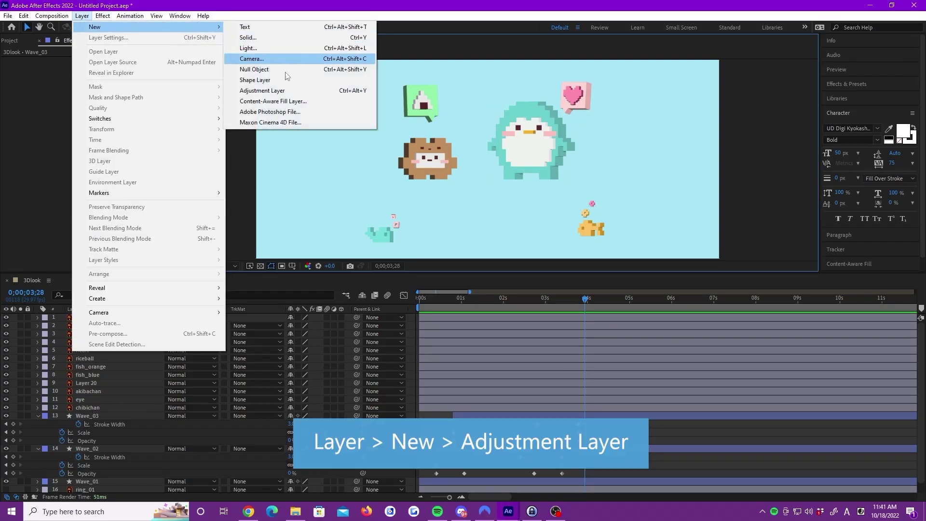
{"action": "left_click", "coordinate": [270, 89]}
{"action": "left_click_drag", "start_coordinate": [120, 322], "coordinate": [96, 421]}
Find the Turbulent Displace effect and apply it to the adjustment layer.
{"action": "left_click", "coordinate": [835, 84]}
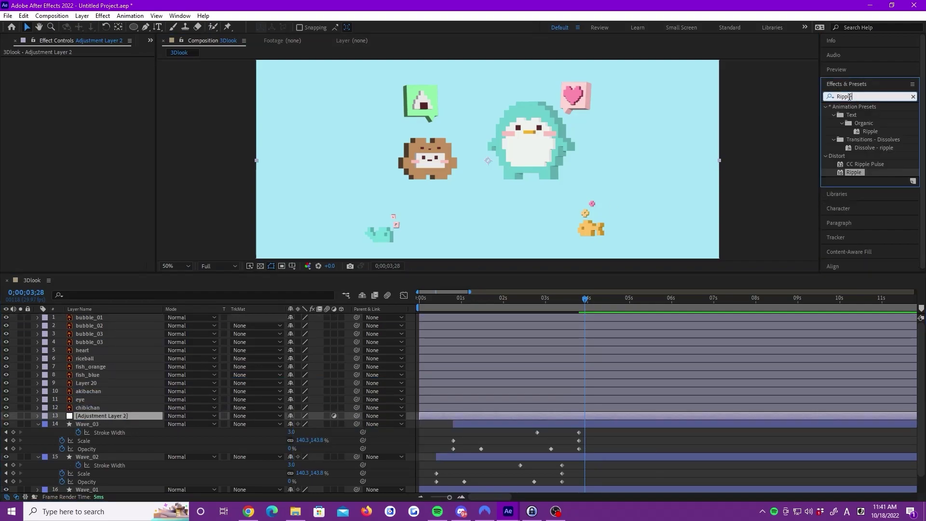
{"action": "key", "text": "BackSpace"}
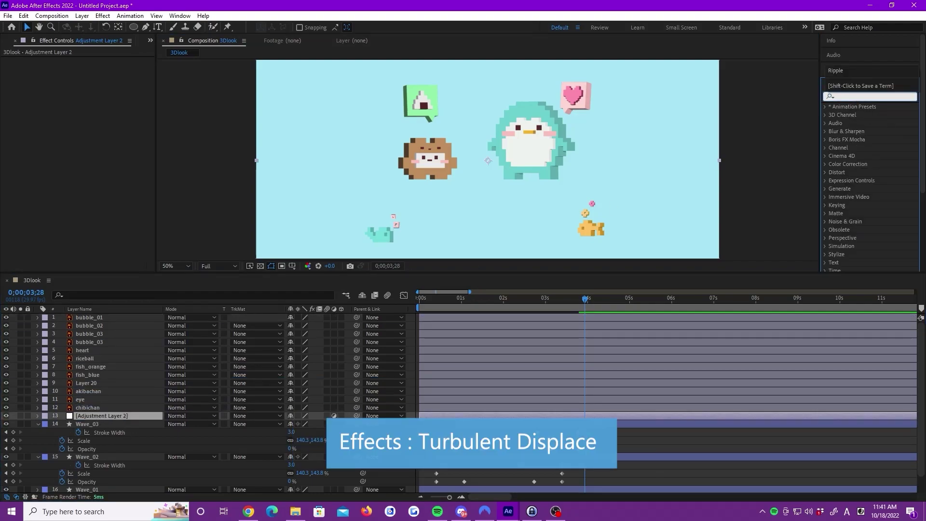
{"action": "type", "text": "Turbu"}
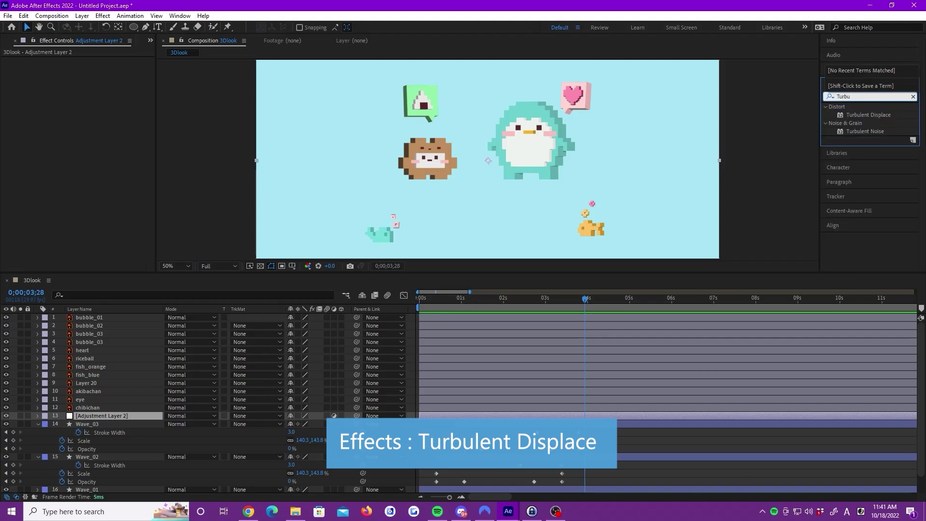
{"action": "left_click_drag", "start_coordinate": [866, 115], "coordinate": [117, 417]}
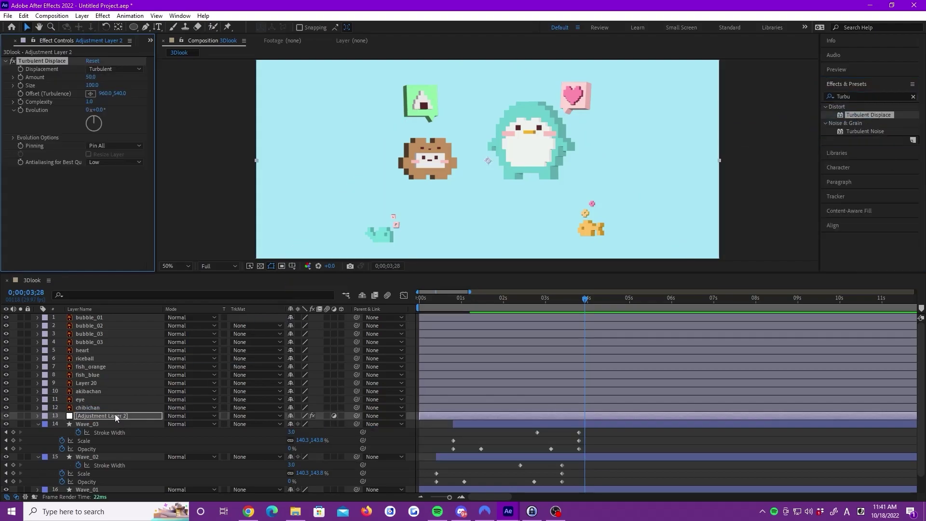
Set Turbulent Displace's Amount to 20 and Size to 10, and preview the rings from the start.
{"action": "left_click_drag", "start_coordinate": [585, 299], "coordinate": [410, 306]}
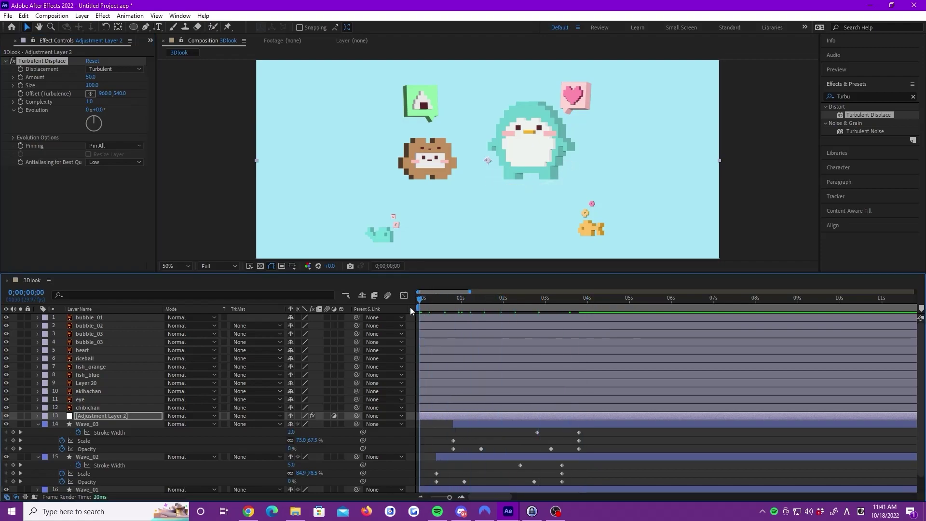
{"action": "left_click", "coordinate": [91, 78]}
{"action": "type", "text": "2"}
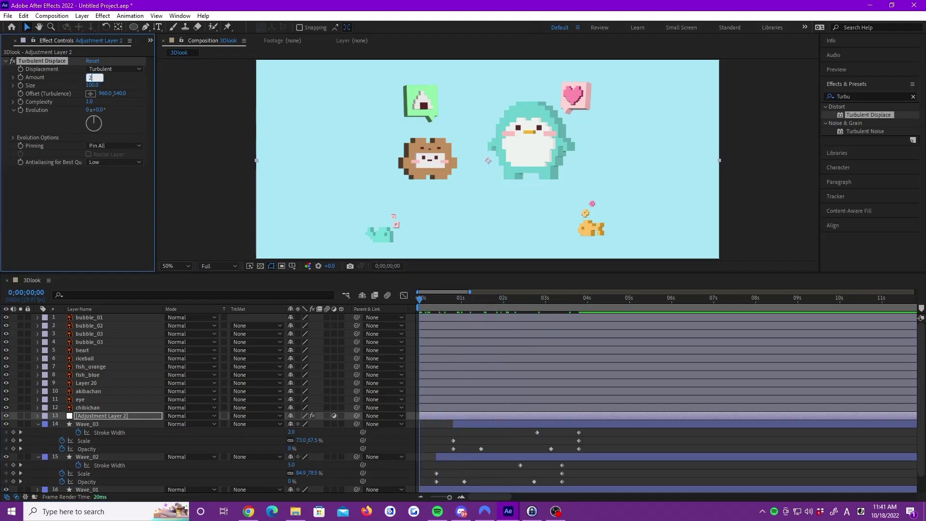
{"action": "type", "text": "0"}
{"action": "key", "text": "Return"}
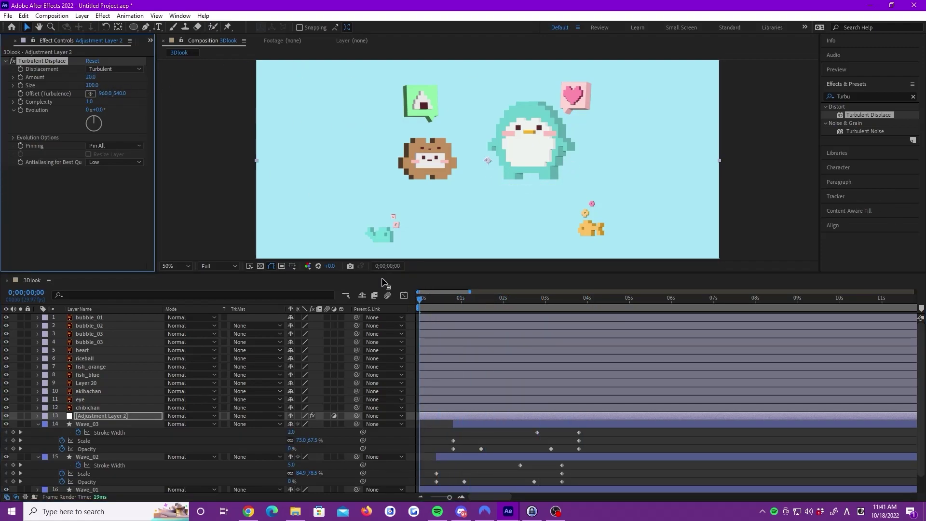
{"action": "mouse_move", "coordinate": [418, 299]}
{"action": "left_mouse_down"}
{"action": "mouse_move", "coordinate": [479, 311]}
{"action": "mouse_move", "coordinate": [407, 305]}
{"action": "left_mouse_up"}
{"action": "left_click", "coordinate": [96, 85]}
{"action": "type", "text": "10"}
{"action": "key", "text": "Return"}
{"action": "left_click", "coordinate": [742, 208]}
{"action": "key", "text": "space"}
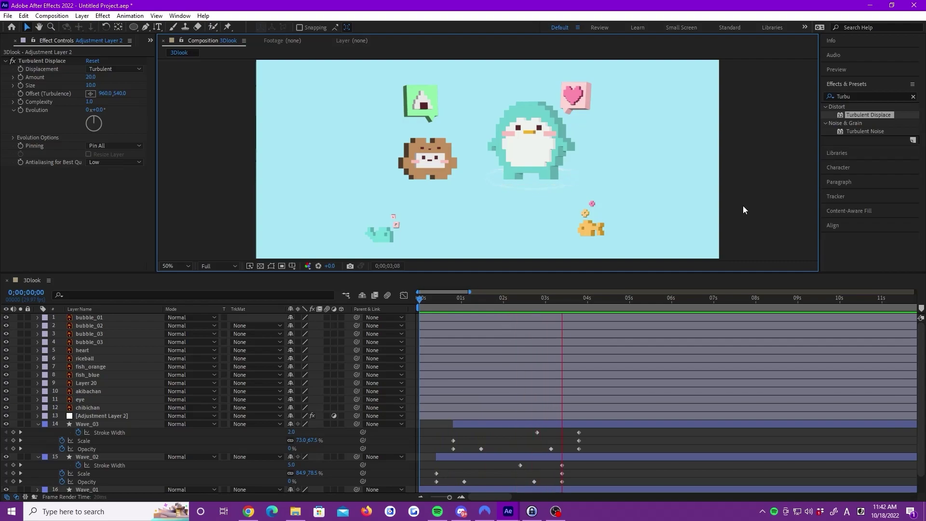
{"action": "left_click", "coordinate": [585, 299]}
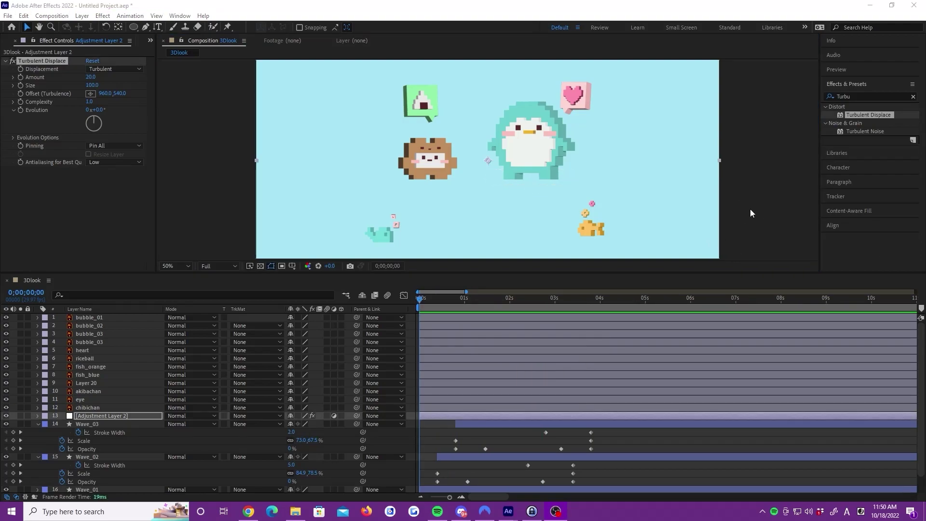
Set the 3Dlook composition's duration to 0;00;04;00 in its composition settings.
{"action": "right_click", "coordinate": [750, 211]}
{"action": "left_click", "coordinate": [800, 226]}
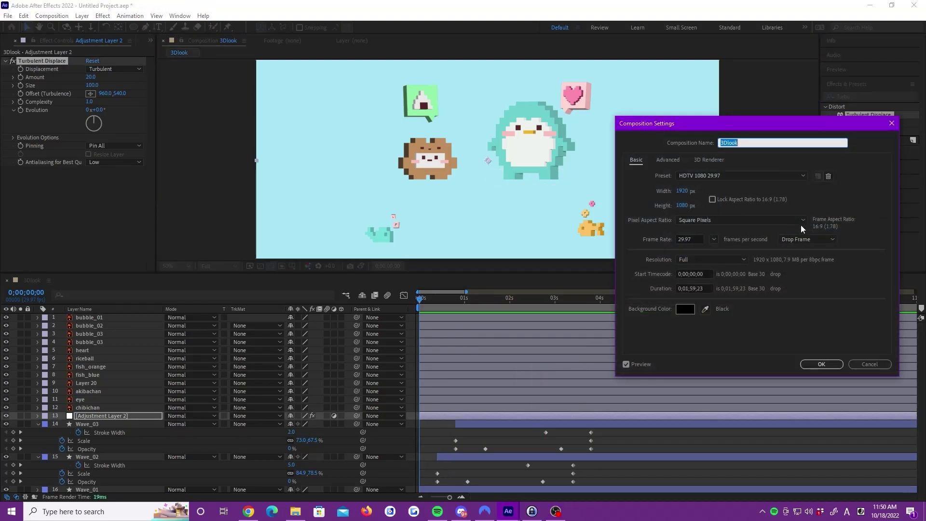
{"action": "left_click", "coordinate": [688, 288]}
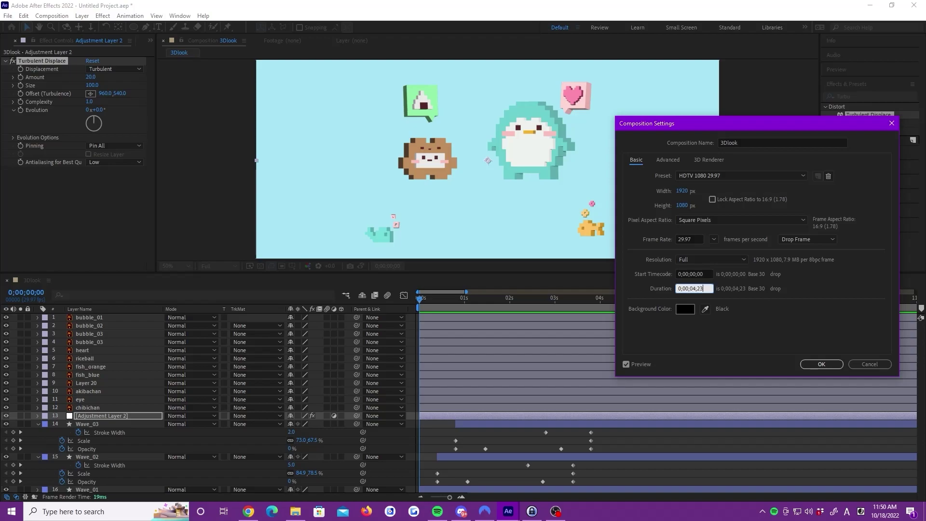
{"action": "left_click", "coordinate": [822, 364]}
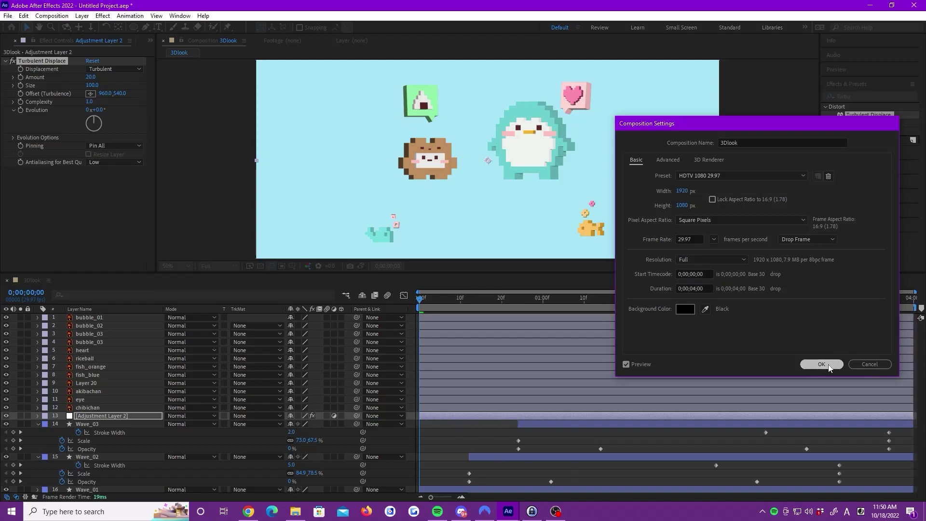
Play the shortened composition from the start and stop it to check the ripple loop.
{"action": "left_click", "coordinate": [780, 266]}
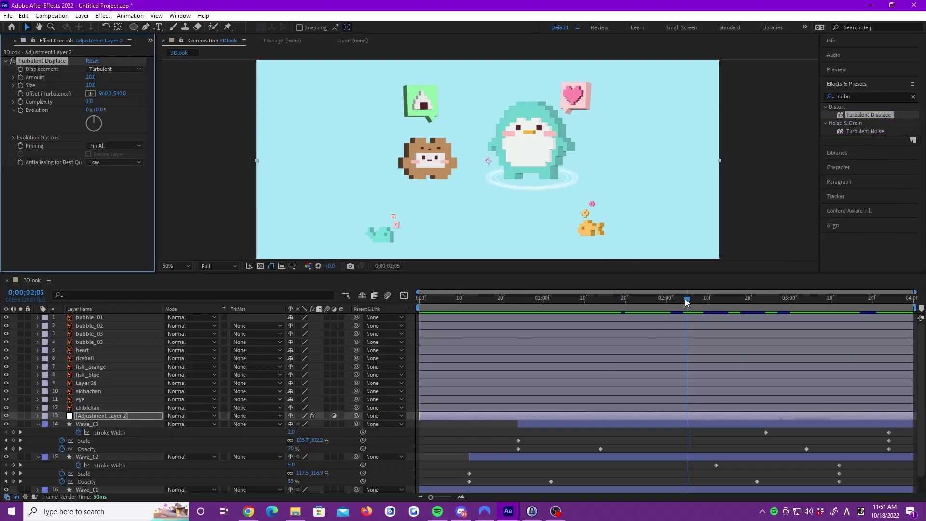
{"action": "left_click", "coordinate": [768, 179]}
{"action": "key", "text": "Home"}
{"action": "key", "text": "space"}
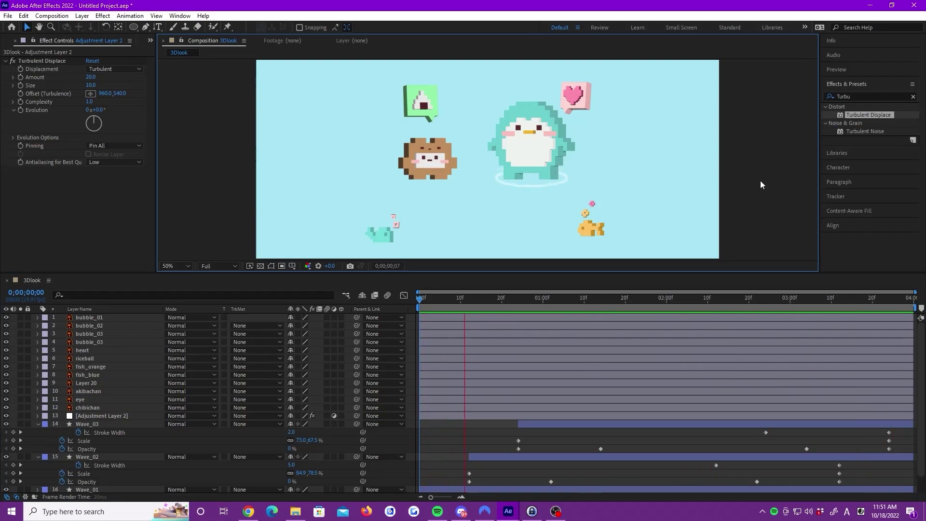
{"action": "key", "text": "space"}
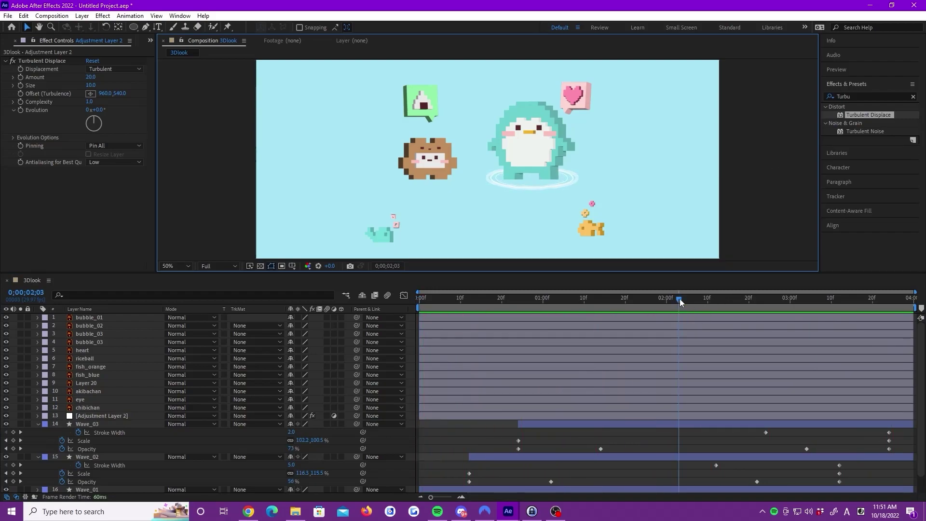
Move Wave_03's third opacity keyframe to about 0;00;03;10 and preview the animation from the start.
{"action": "left_click_drag", "start_coordinate": [679, 300], "coordinate": [766, 308]}
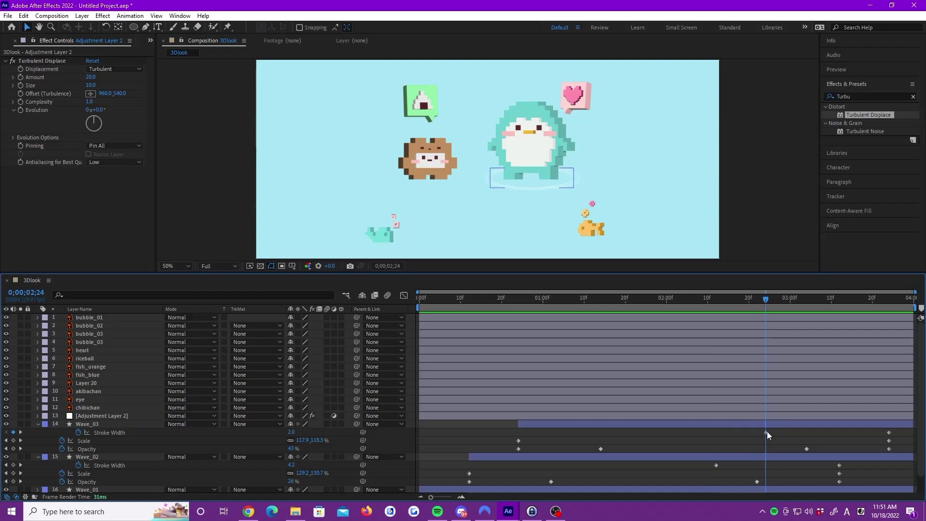
{"action": "left_click_drag", "start_coordinate": [806, 448], "coordinate": [830, 448]}
{"action": "key", "text": "space"}
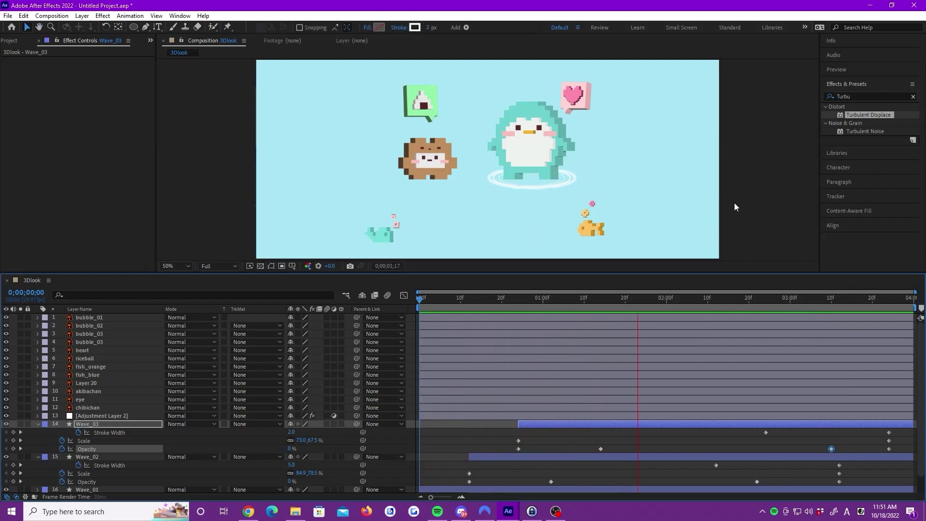
Reduce Wave_03's first scale keyframe at 0;00;00;24 to about 66.5, 61.5%.
{"action": "left_click_drag", "start_coordinate": [797, 297], "coordinate": [516, 333]}
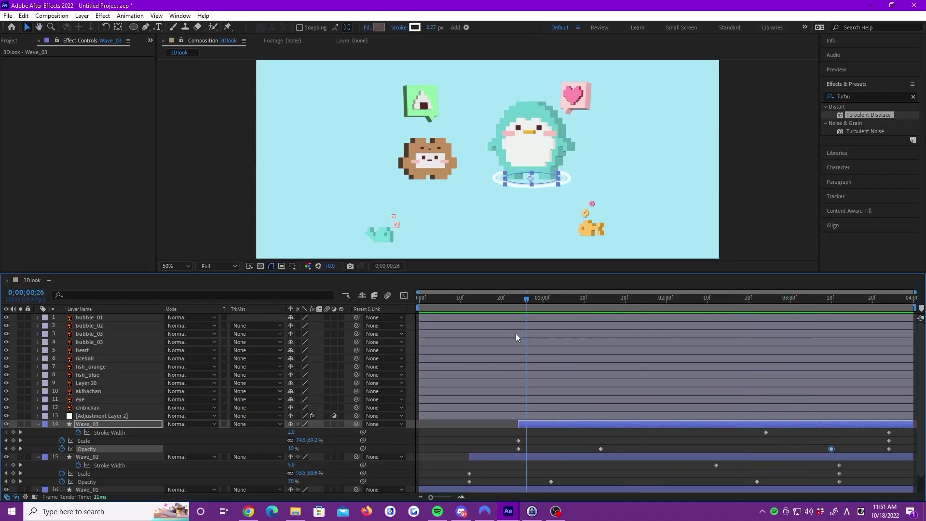
{"action": "left_click", "coordinate": [518, 440]}
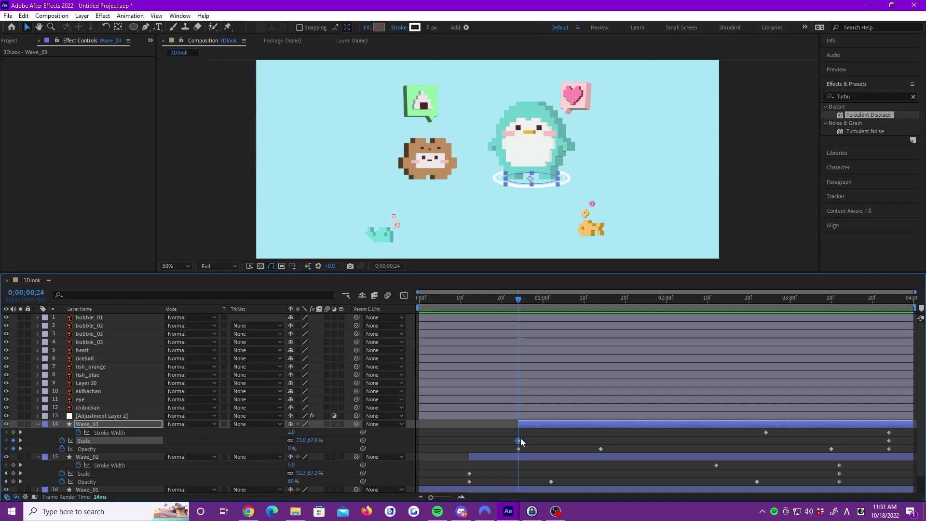
{"action": "left_click_drag", "start_coordinate": [307, 441], "coordinate": [301, 441]}
Set Wave_03's stroke width to 1 at 0;00;02;24 and lower the stroke width of its last keyframe at 0;00;03;24.
{"action": "left_click_drag", "start_coordinate": [516, 298], "coordinate": [765, 342]}
{"action": "left_click", "coordinate": [765, 432]}
{"action": "left_click", "coordinate": [291, 431]}
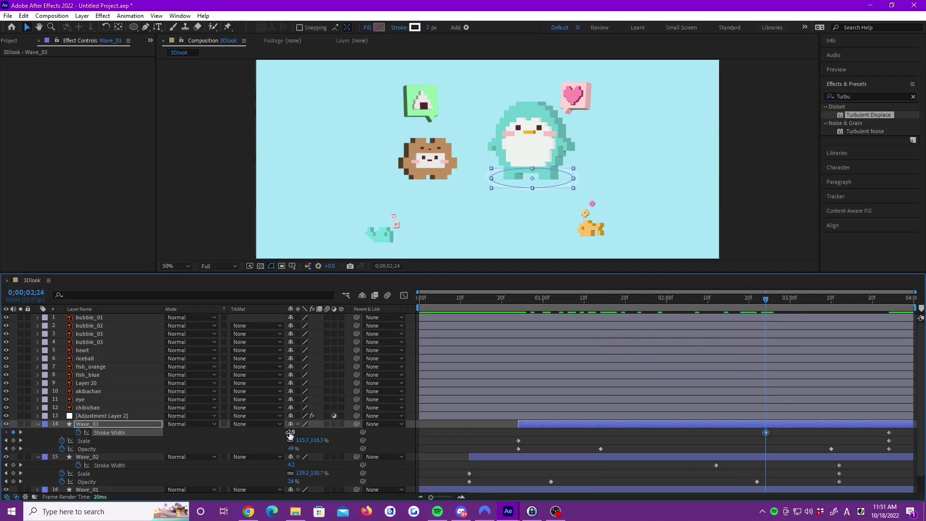
{"action": "type", "text": "1"}
{"action": "key", "text": "Return"}
{"action": "left_click_drag", "start_coordinate": [776, 302], "coordinate": [889, 317]}
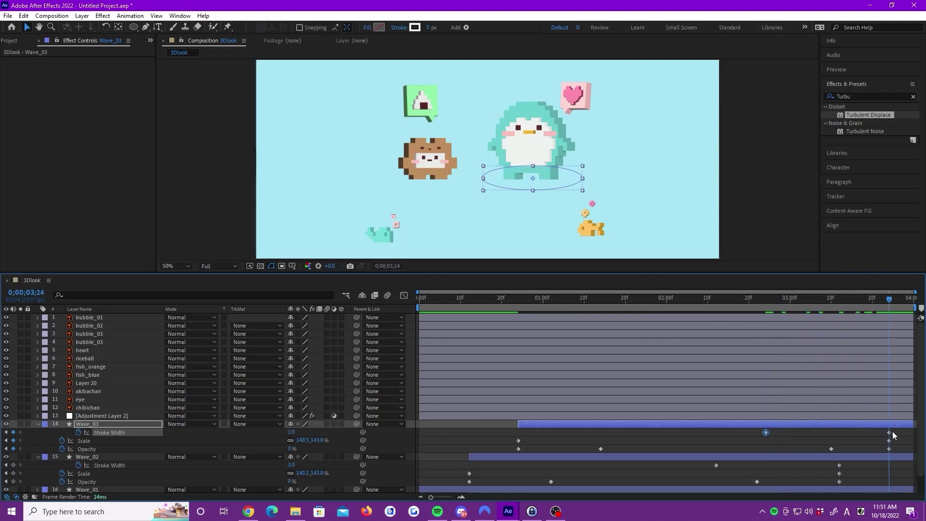
{"action": "left_click", "coordinate": [889, 432]}
{"action": "left_click", "coordinate": [292, 431]}
{"action": "key", "text": "Return"}
Preview the animation from the start to check the third ring, stopping near 0;00;03;09.
{"action": "key", "text": "Home"}
{"action": "left_click", "coordinate": [771, 200]}
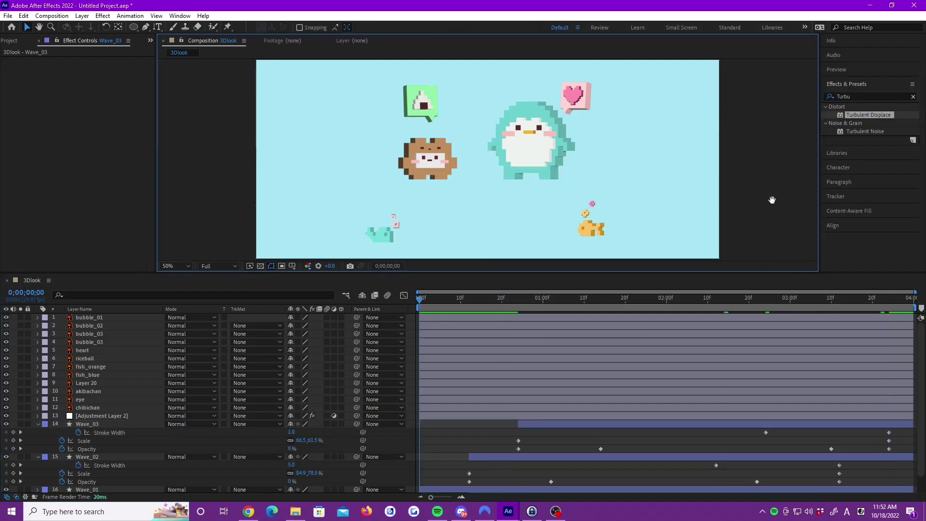
{"action": "key", "text": "space"}
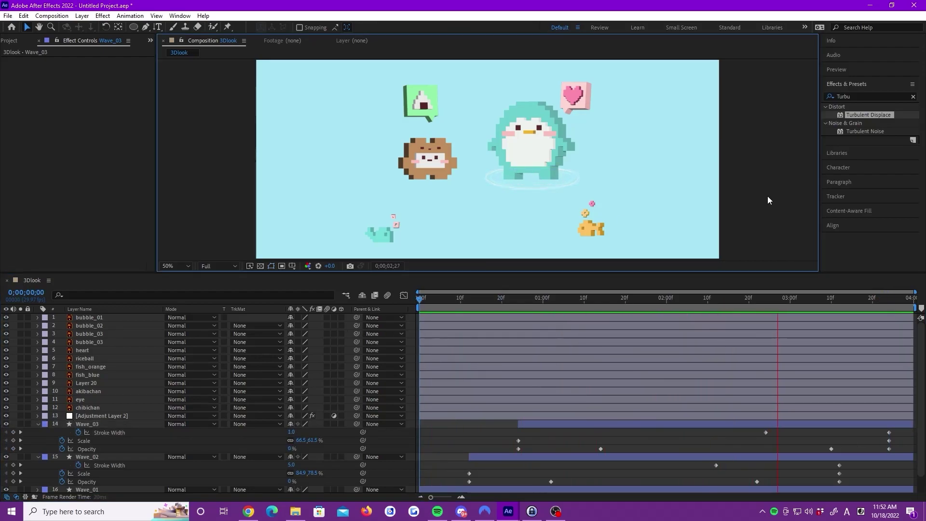
{"action": "key", "text": "space"}
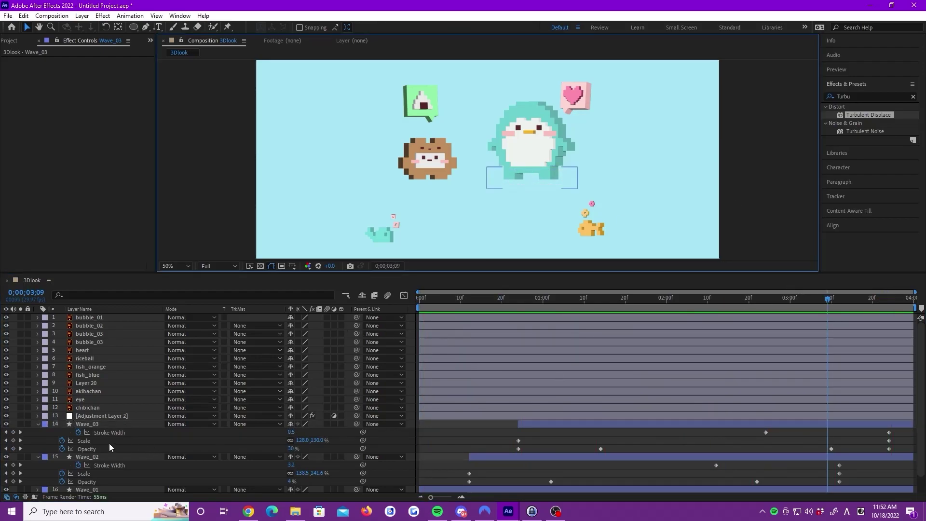
Pre-compose Adjustment Layer 2 and the three Wave layers into a new composition named Ripple, moving all attributes into it.
{"action": "left_click", "coordinate": [38, 425]}
{"action": "left_click", "coordinate": [37, 433]}
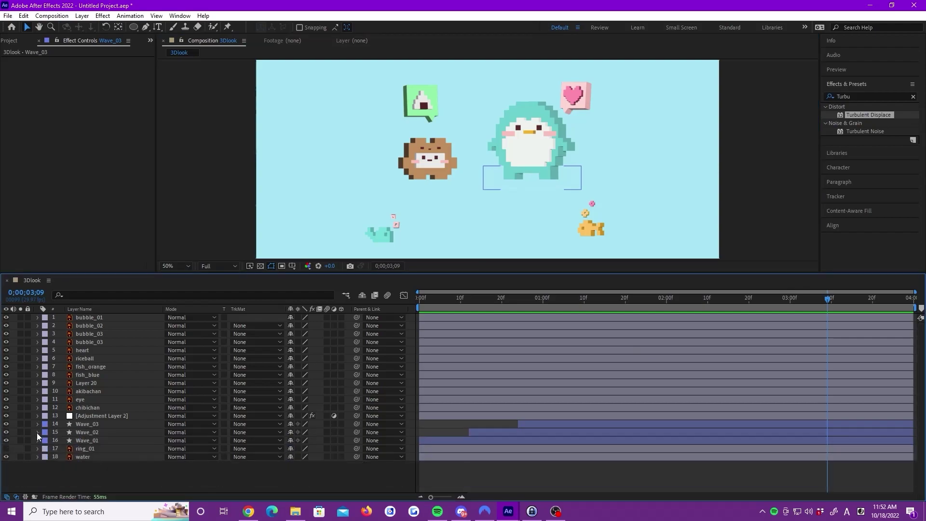
{"action": "left_click", "coordinate": [90, 416]}
{"action": "left_click", "coordinate": [91, 440], "text": "shift"}
{"action": "right_click", "coordinate": [100, 424]}
{"action": "left_click", "coordinate": [145, 374]}
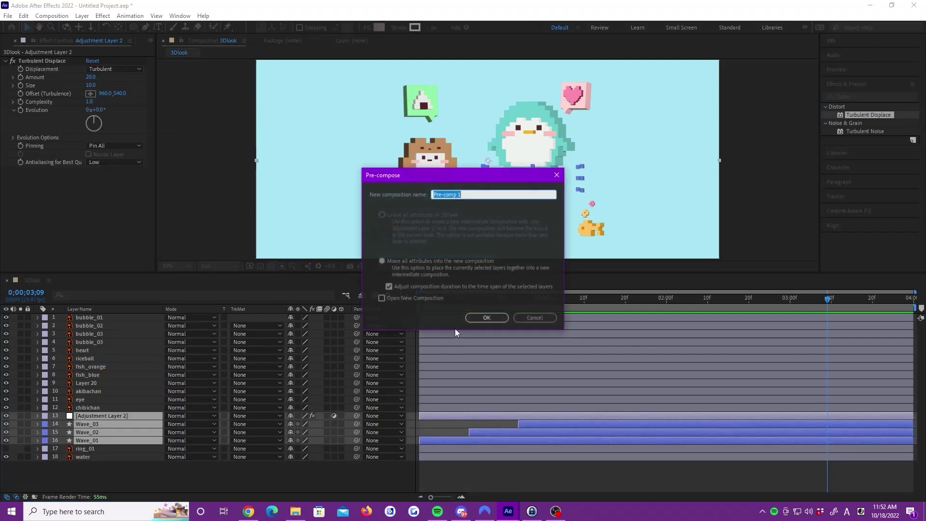
{"action": "type", "text": "Ri"}
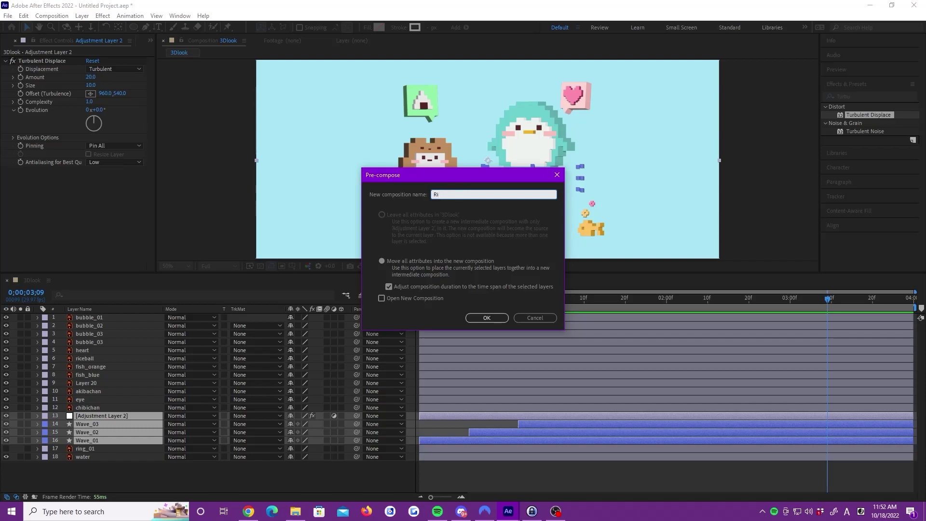
{"action": "type", "text": "pple"}
{"action": "key", "text": "Return"}
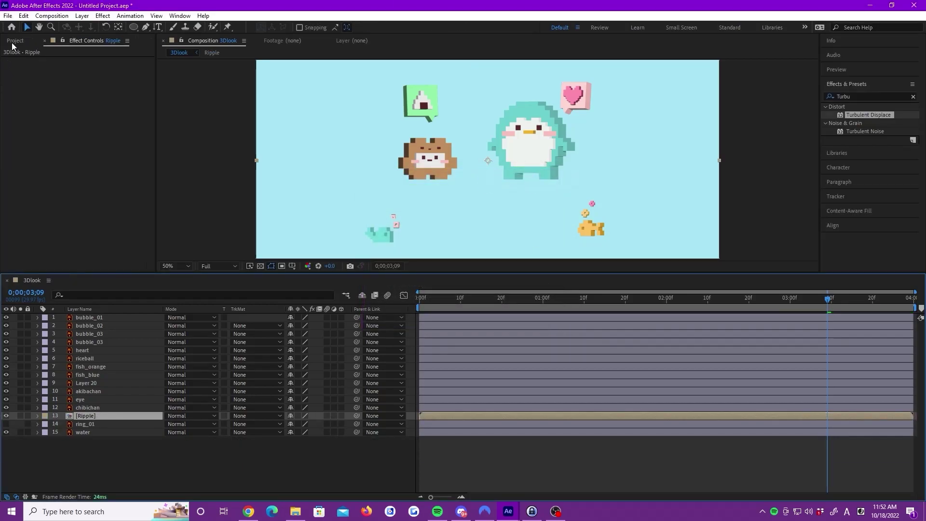
Duplicate the Ripple layer in the 3Dlook composition.
{"action": "left_click", "coordinate": [15, 41]}
{"action": "left_click", "coordinate": [26, 128]}
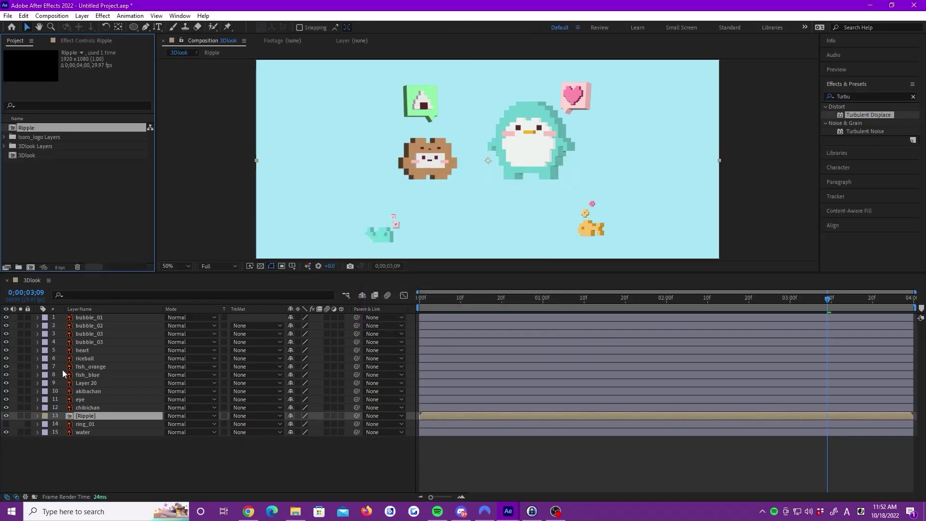
{"action": "left_click", "coordinate": [116, 415]}
{"action": "left_click_drag", "start_coordinate": [800, 302], "coordinate": [398, 309]}
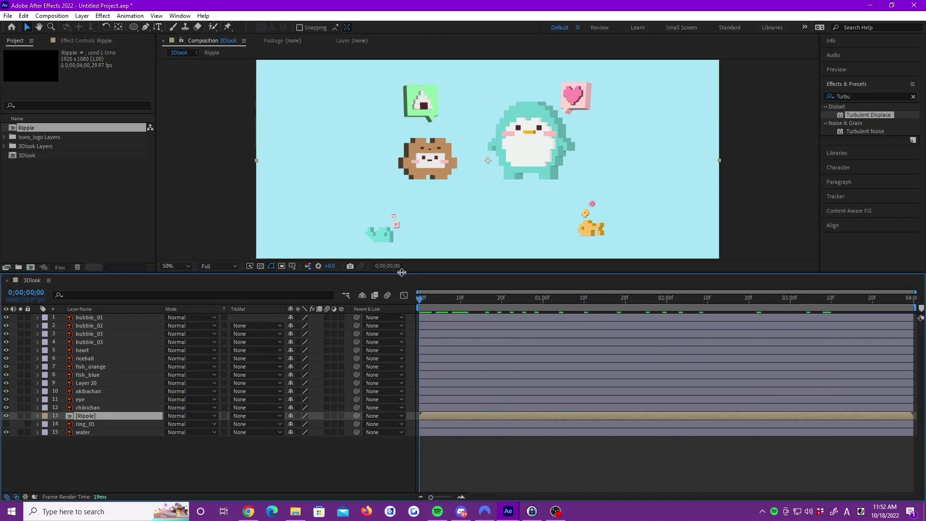
{"action": "left_click_drag", "start_coordinate": [401, 273], "coordinate": [401, 293]}
{"action": "key", "text": "ctrl+c"}
{"action": "key", "text": "ctrl+v"}
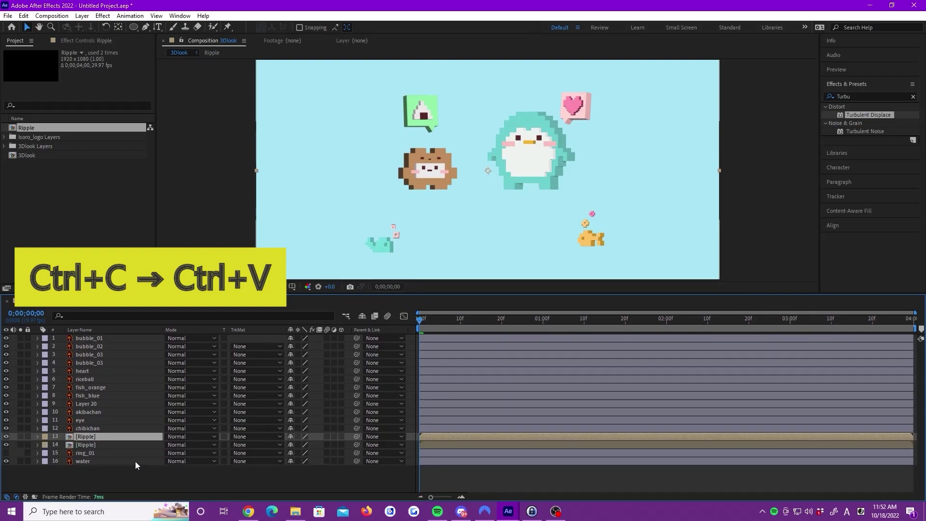
Lock the original Ripple layer and move the copy straight down below the penguin, checking it at 0;00;00;15.
{"action": "left_click", "coordinate": [28, 444]}
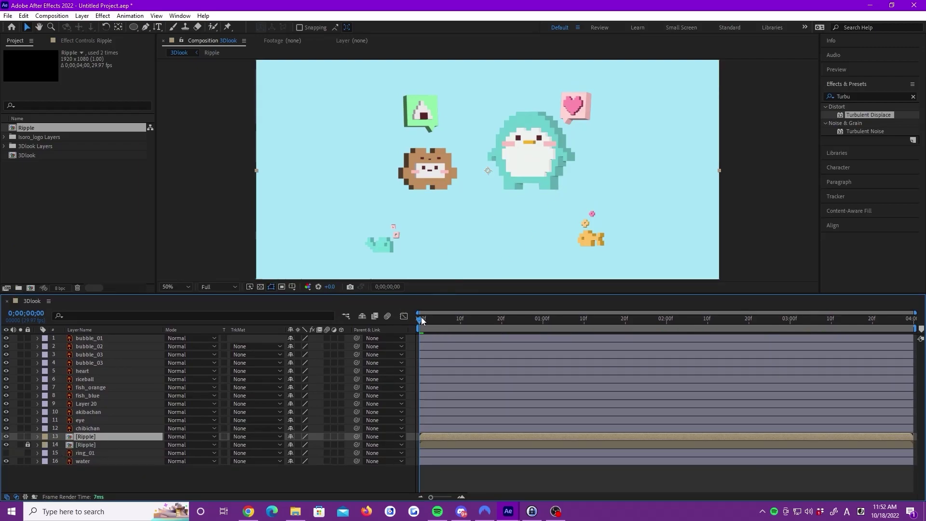
{"action": "left_click_drag", "start_coordinate": [420, 320], "coordinate": [481, 321]}
{"action": "left_click_drag", "start_coordinate": [487, 169], "coordinate": [488, 217]}
Apply Hue/Saturation to the unlocked Ripple copy and darken it with a Master Lightness of -63.
{"action": "left_click", "coordinate": [857, 98]}
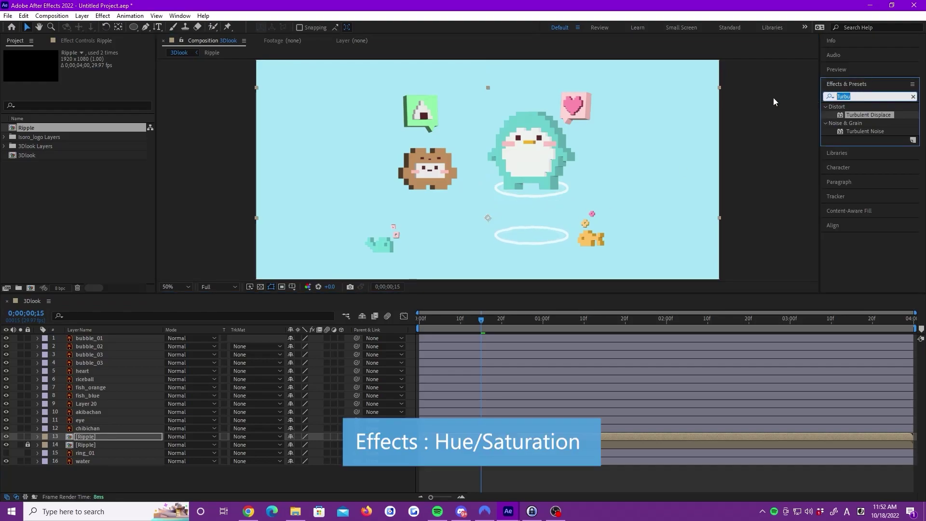
{"action": "type", "text": "hue"}
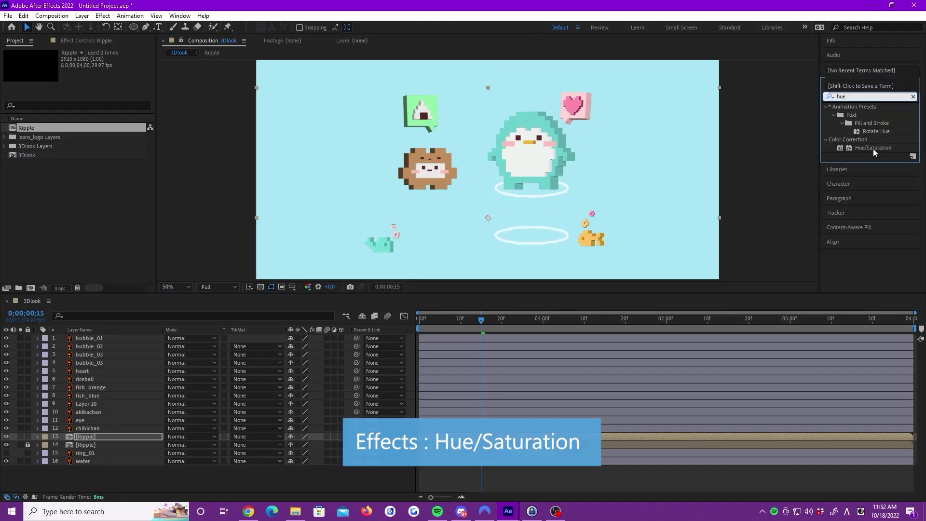
{"action": "left_click_drag", "start_coordinate": [873, 148], "coordinate": [134, 433]}
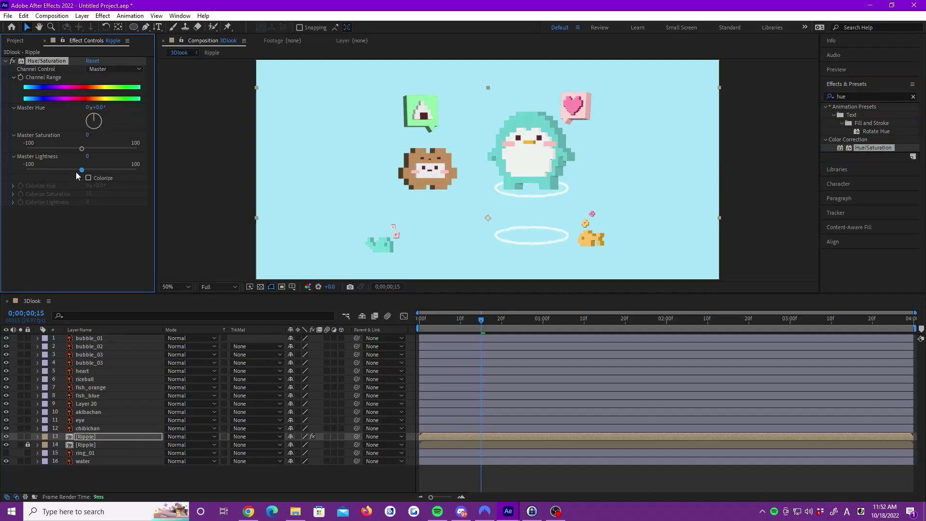
{"action": "left_click_drag", "start_coordinate": [79, 170], "coordinate": [48, 169]}
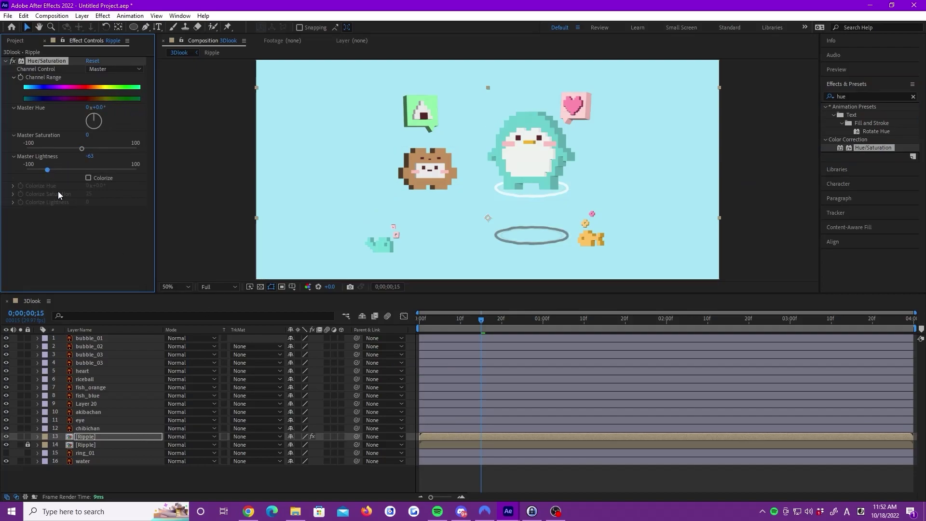
Set the darkened Ripple copy's opacity to 20% and preview the animation from the start.
{"action": "left_click", "coordinate": [87, 436]}
{"action": "type", "text": "t"}
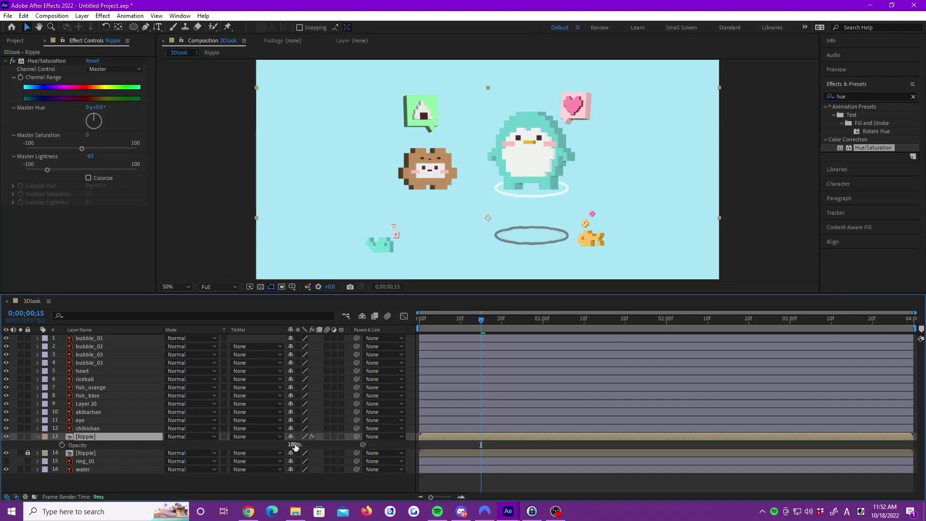
{"action": "type", "text": "20"}
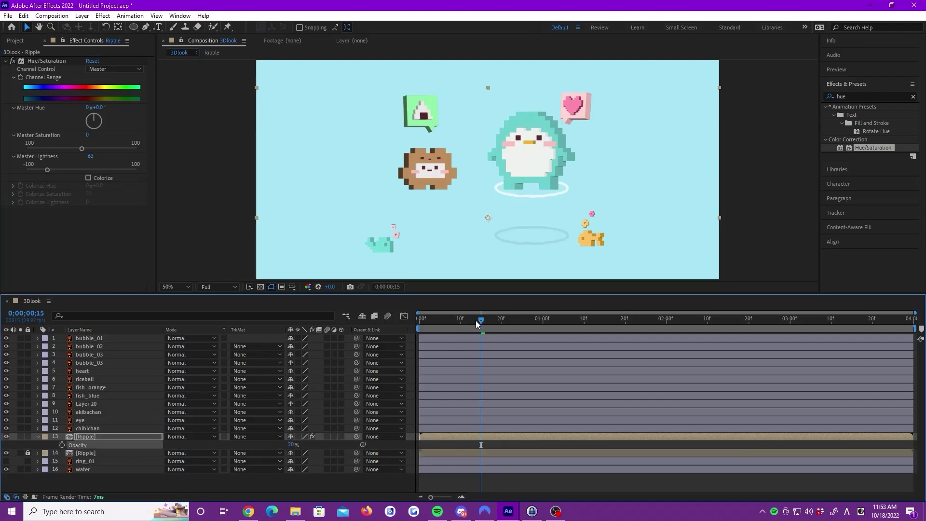
{"action": "left_click_drag", "start_coordinate": [480, 321], "coordinate": [384, 322]}
{"action": "left_click", "coordinate": [765, 226]}
{"action": "key", "text": "space"}
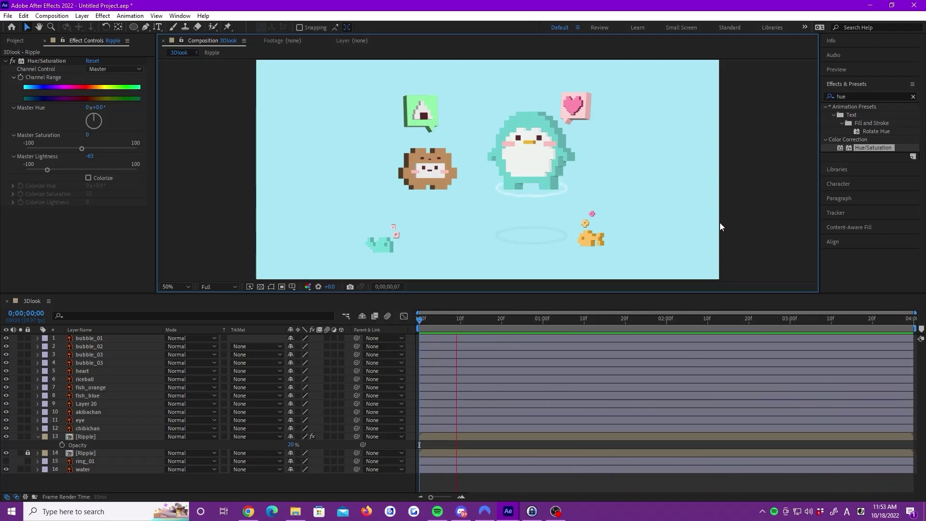
Apply Fast Box Blur with a Blur Radius of 3 to the dark Ripple shadow layer and preview it from the start.
{"action": "left_click", "coordinate": [85, 437]}
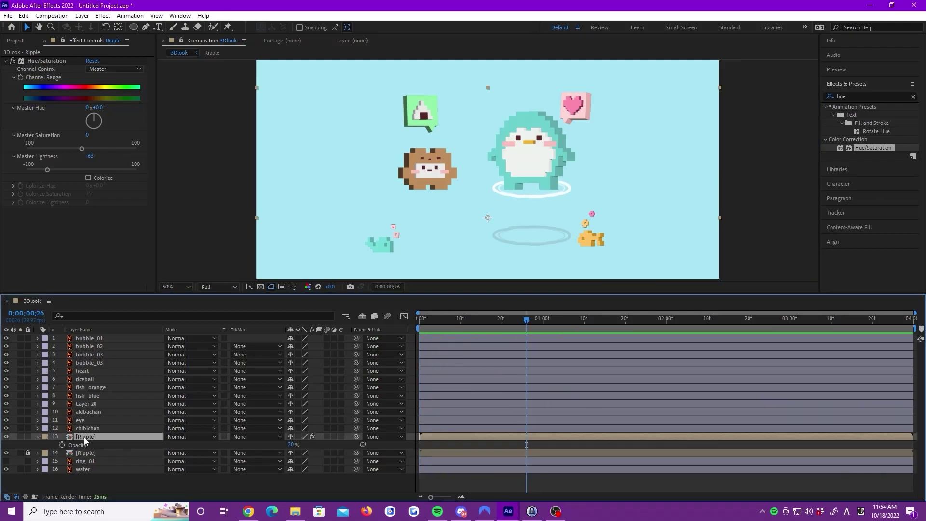
{"action": "left_click", "coordinate": [6, 61]}
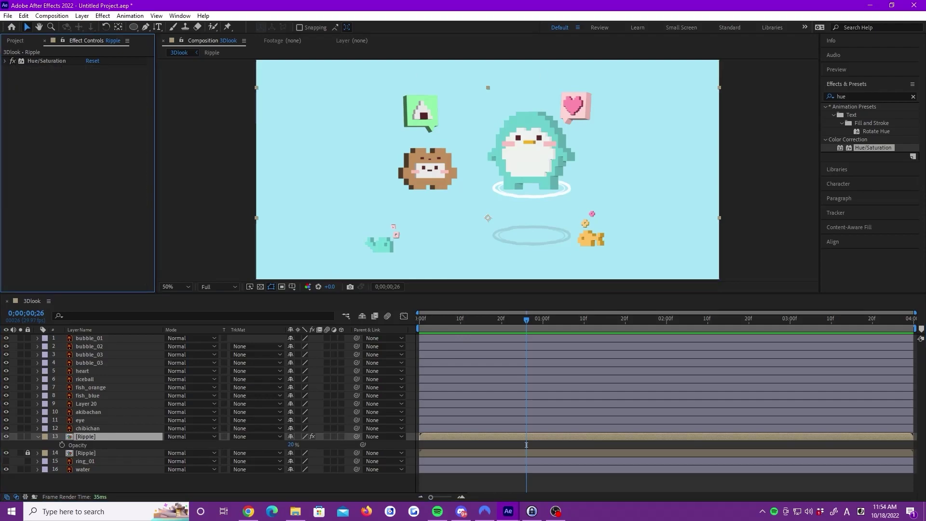
{"action": "left_click", "coordinate": [855, 95]}
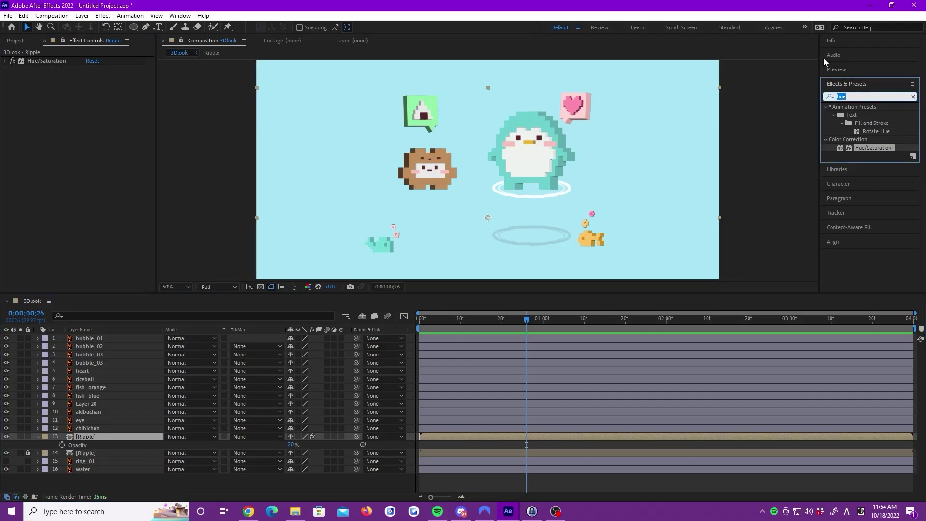
{"action": "type", "text": "Fast"}
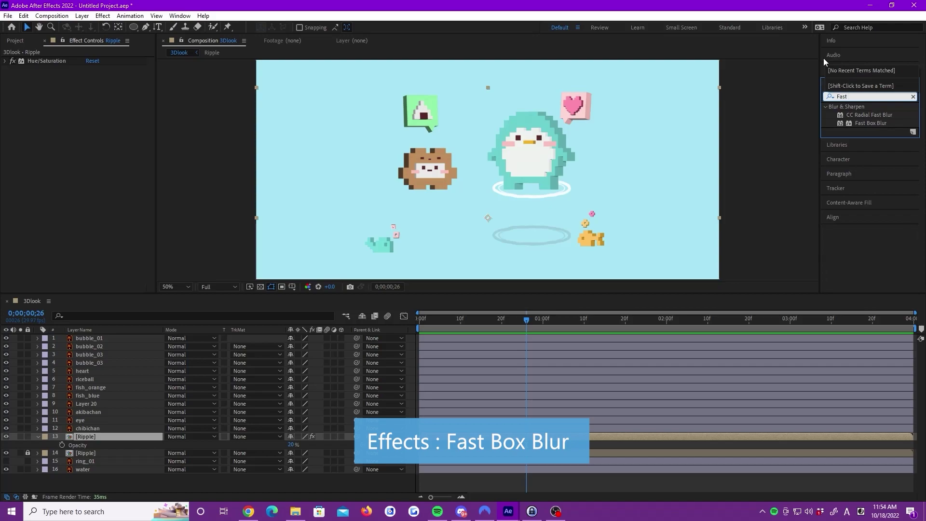
{"action": "left_click_drag", "start_coordinate": [875, 123], "coordinate": [107, 438]}
{"action": "key", "text": "Home"}
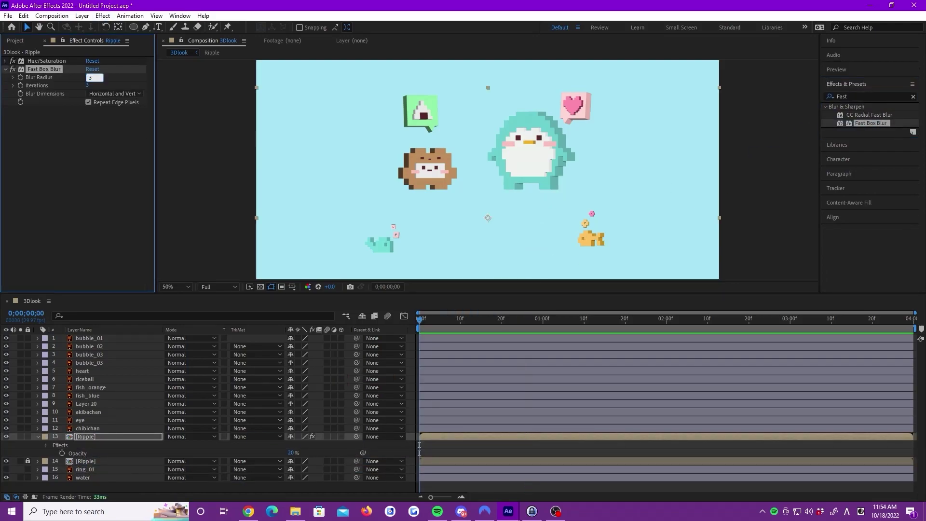
{"action": "key", "text": "space"}
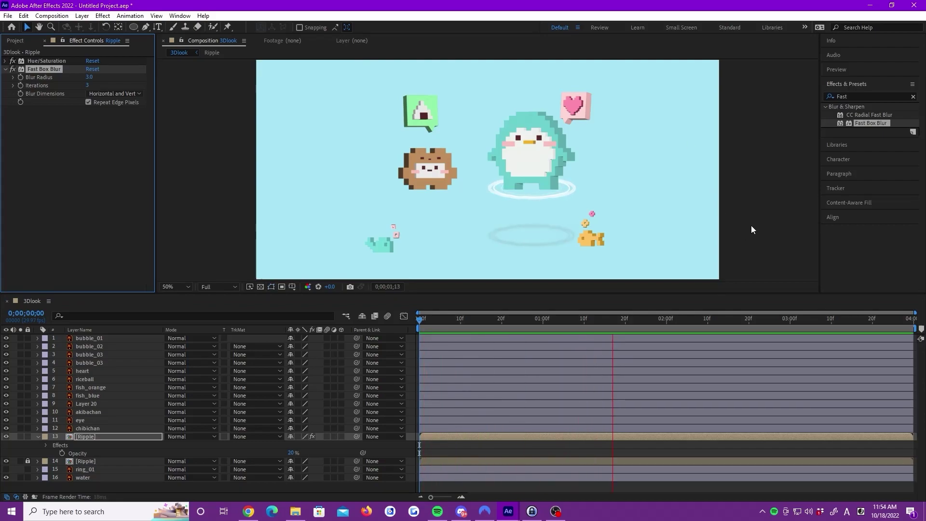
{"action": "key", "text": "space"}
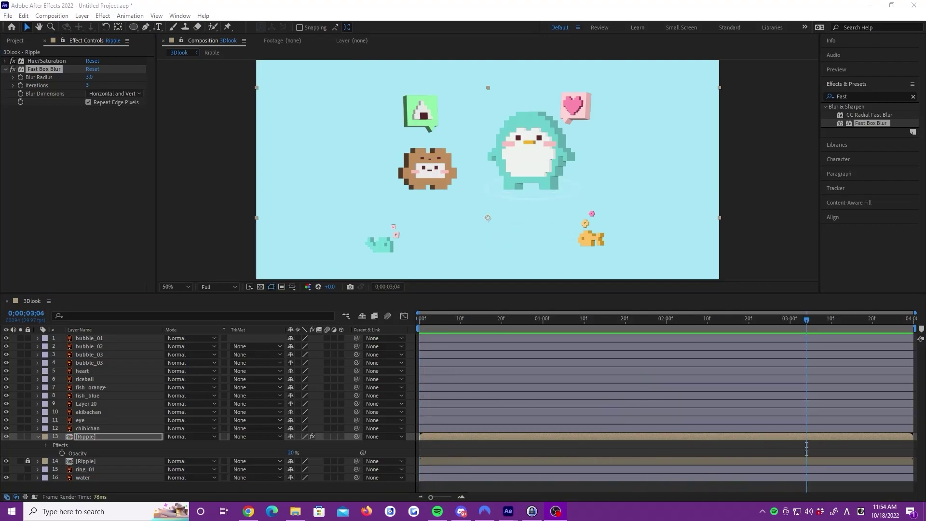
Unlock the original Ripple layer and duplicate it together with its shadow Ripple layer.
{"action": "left_click", "coordinate": [37, 436]}
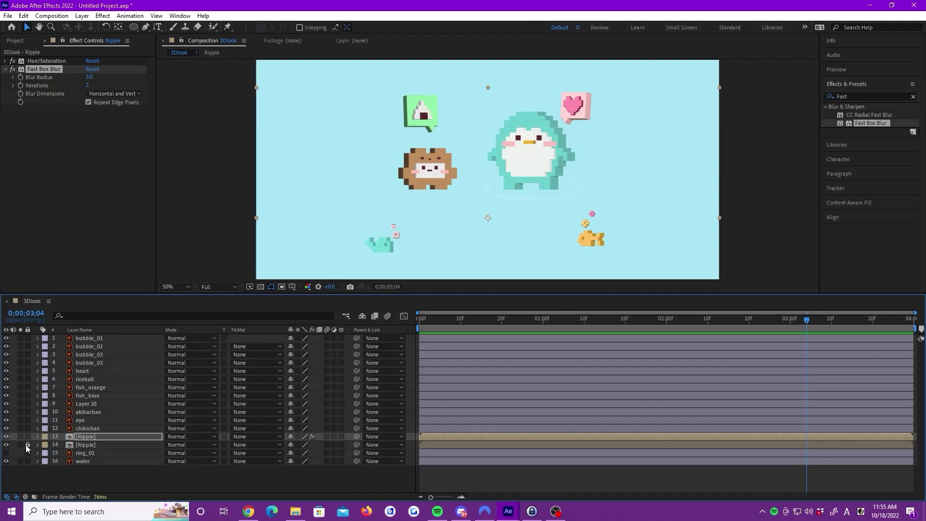
{"action": "left_click", "coordinate": [27, 445]}
{"action": "left_click", "coordinate": [85, 444]}
{"action": "left_click", "coordinate": [87, 437], "text": "shift"}
{"action": "key", "text": "ctrl+c"}
{"action": "key", "text": "ctrl+v"}
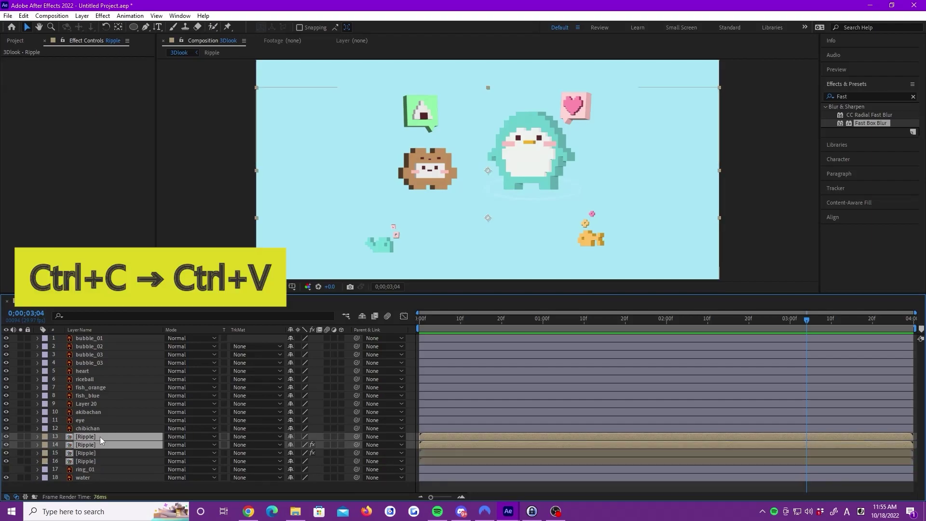
Go to about 0;00;00;29 and lock the penguin's original ripple and shadow layers.
{"action": "left_click_drag", "start_coordinate": [806, 316], "coordinate": [555, 319]}
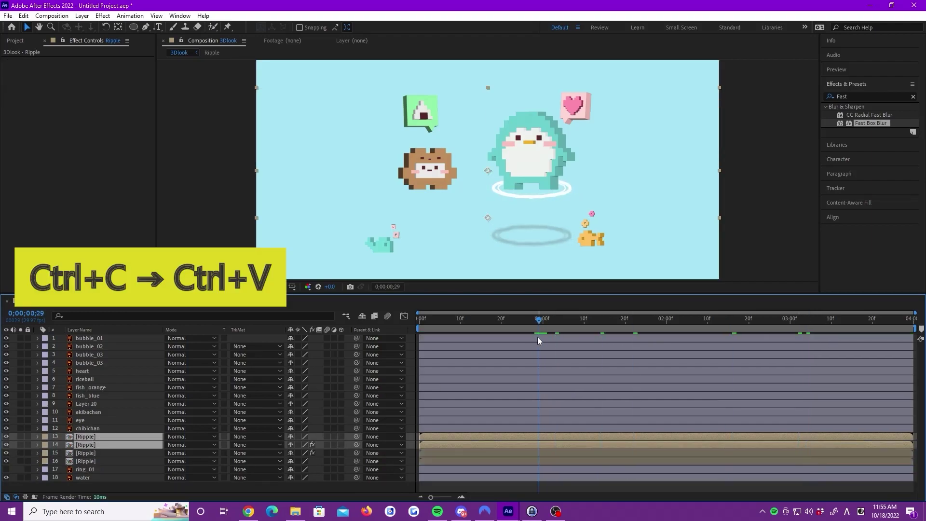
{"action": "left_click", "coordinate": [28, 453]}
{"action": "left_click", "coordinate": [28, 461]}
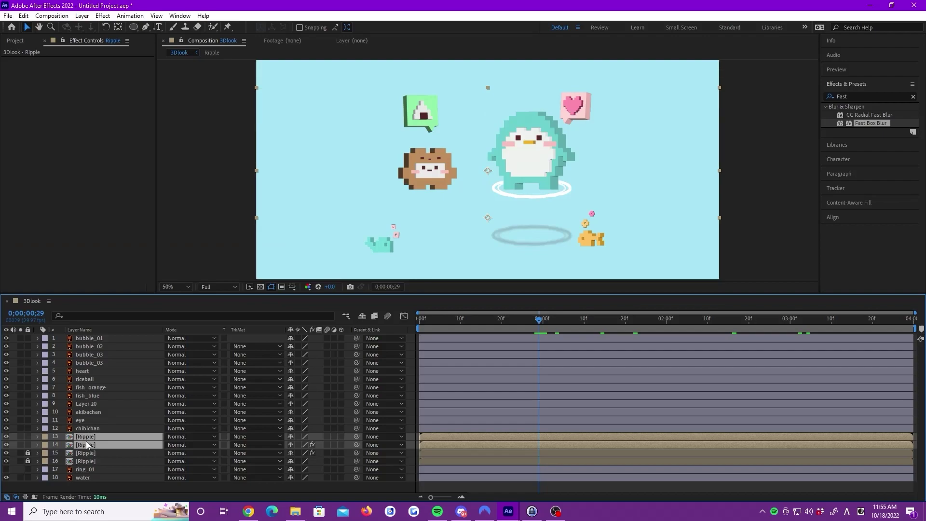
Move the duplicated ripple and shadow pair horizontally to the brown bear's feet and scale both layers to 75%.
{"action": "left_click_drag", "start_coordinate": [488, 170], "coordinate": [386, 169]}
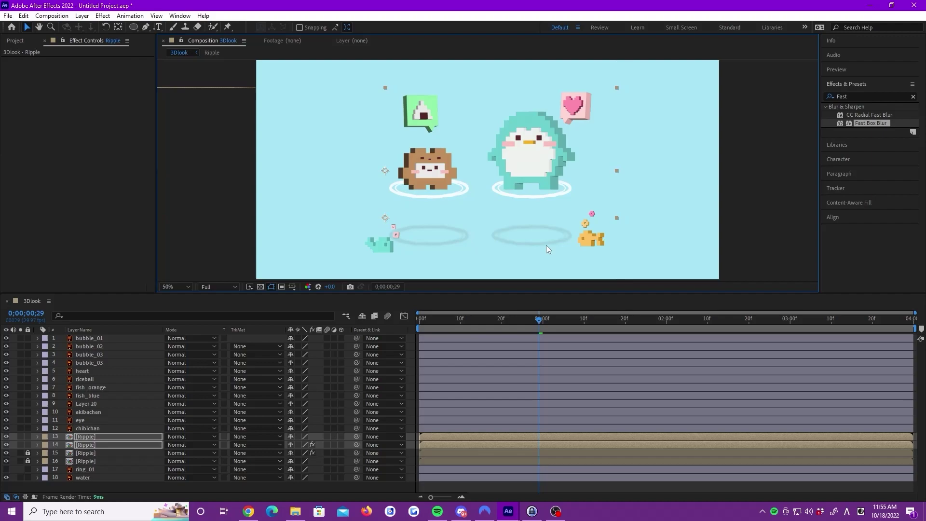
{"action": "key", "text": "s"}
{"action": "left_click_drag", "start_coordinate": [311, 447], "coordinate": [300, 444]}
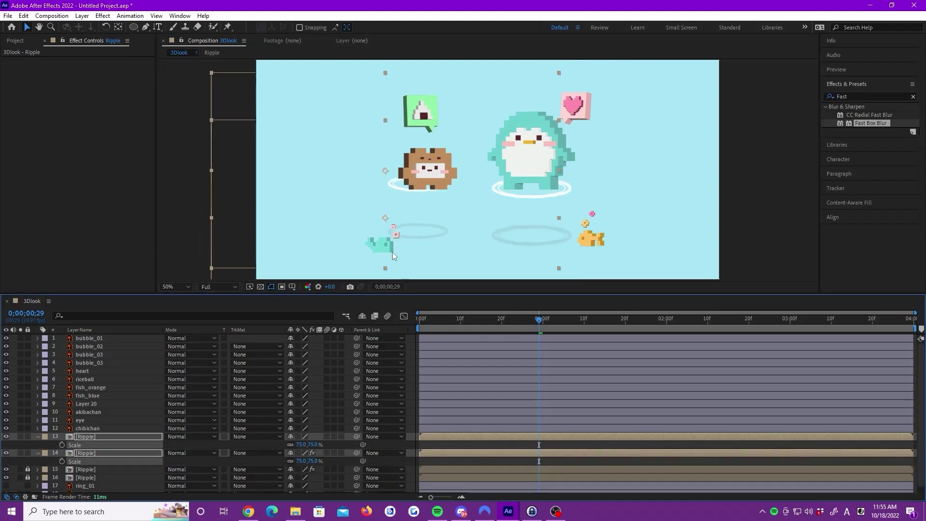
Align the 75% ripple and shadow pair with the brown bear's feet and preview the animation from the start.
{"action": "left_click_drag", "start_coordinate": [384, 171], "coordinate": [394, 177]}
{"action": "left_click", "coordinate": [779, 213]}
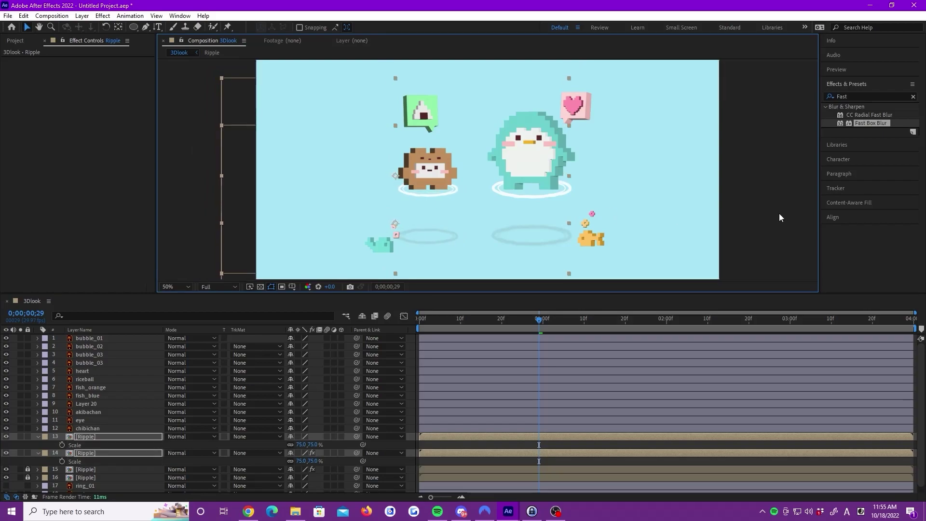
{"action": "left_click_drag", "start_coordinate": [539, 322], "coordinate": [367, 319]}
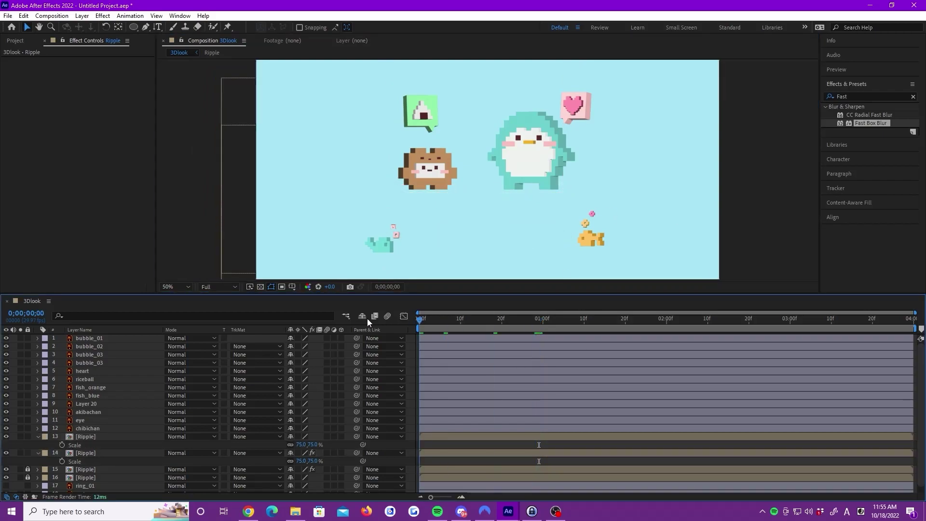
{"action": "left_click", "coordinate": [739, 239]}
{"action": "key", "text": "space"}
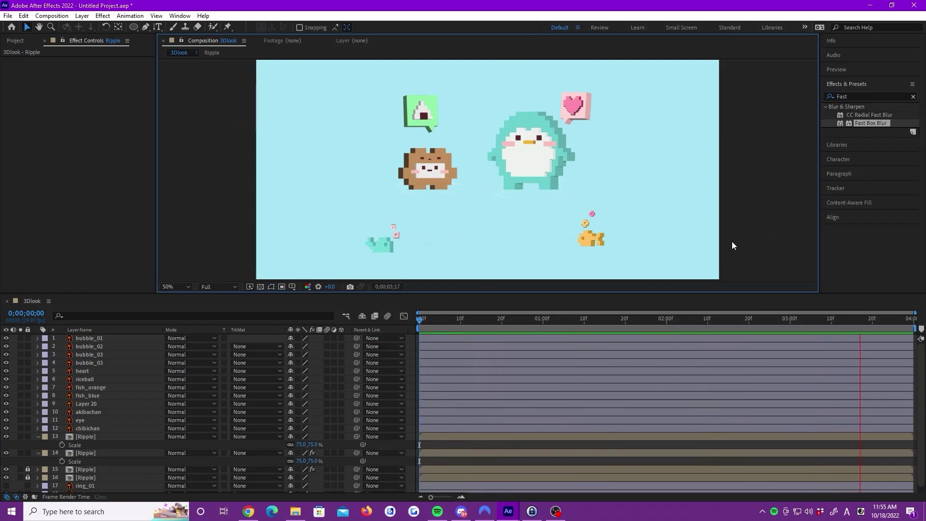
Shorten the end of the 3Dlook work area to about 0;00;03;20 and preview the shortened loop from the start.
{"action": "left_click_drag", "start_coordinate": [913, 328], "coordinate": [880, 329]}
{"action": "key", "text": "Home"}
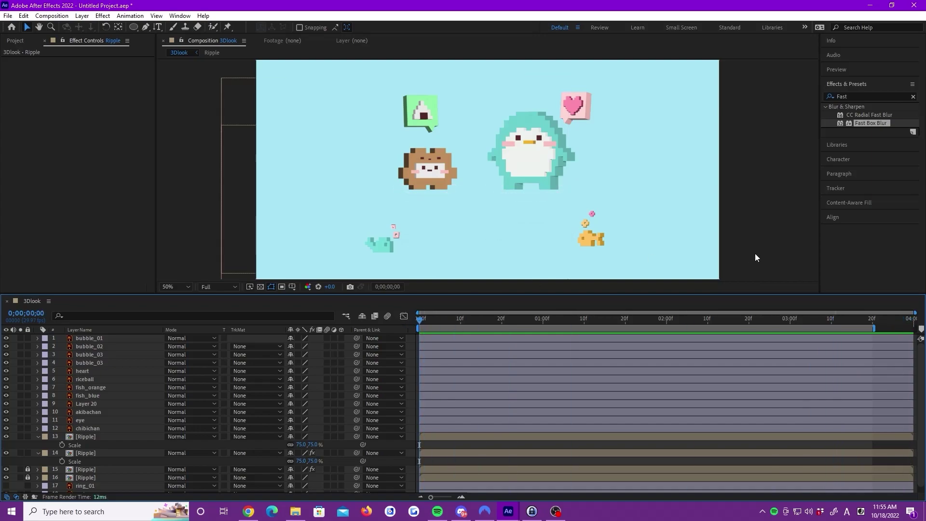
{"action": "left_click", "coordinate": [754, 253]}
{"action": "key", "text": "space"}
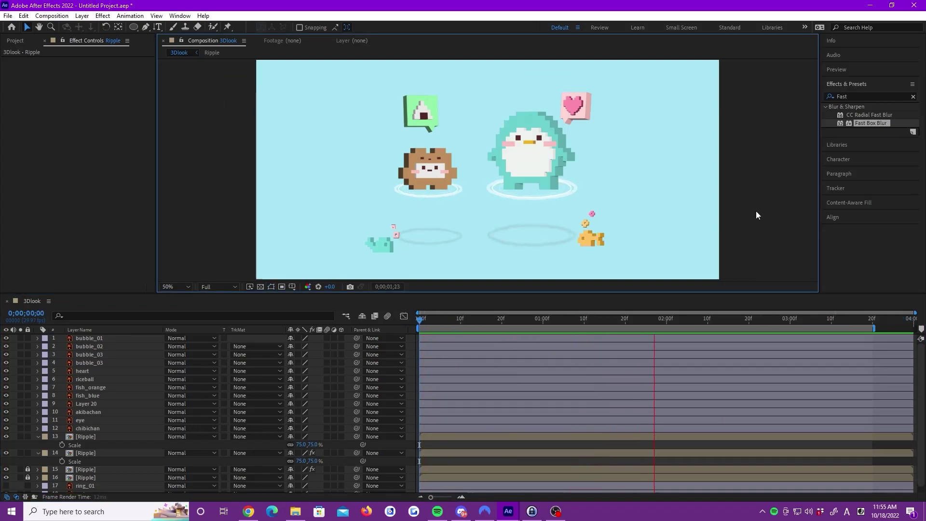
{"action": "key", "text": "space"}
{"action": "key", "text": "Home"}
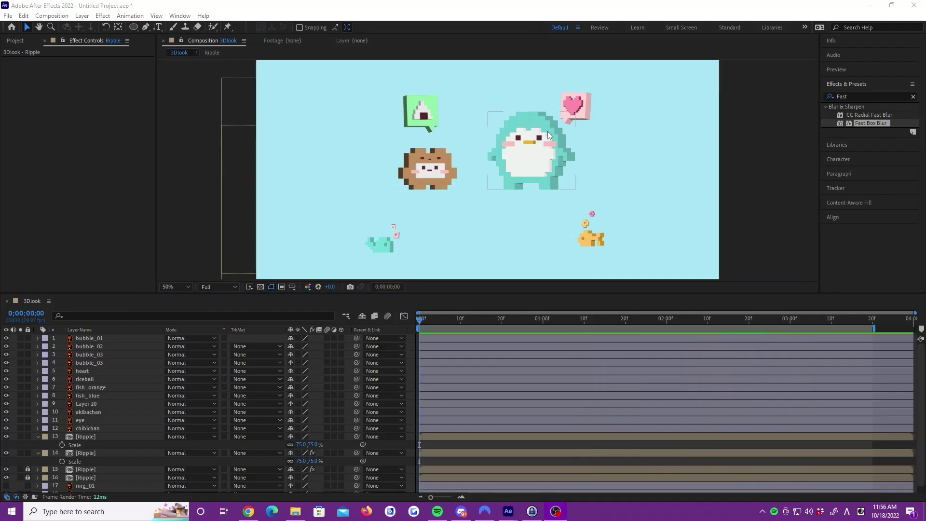
Keyframe the penguin's eye layer Scale at 100% at 0;00;01;00 and again at 0;00;03;10.
{"action": "left_click", "coordinate": [540, 139]}
{"action": "left_click", "coordinate": [85, 421]}
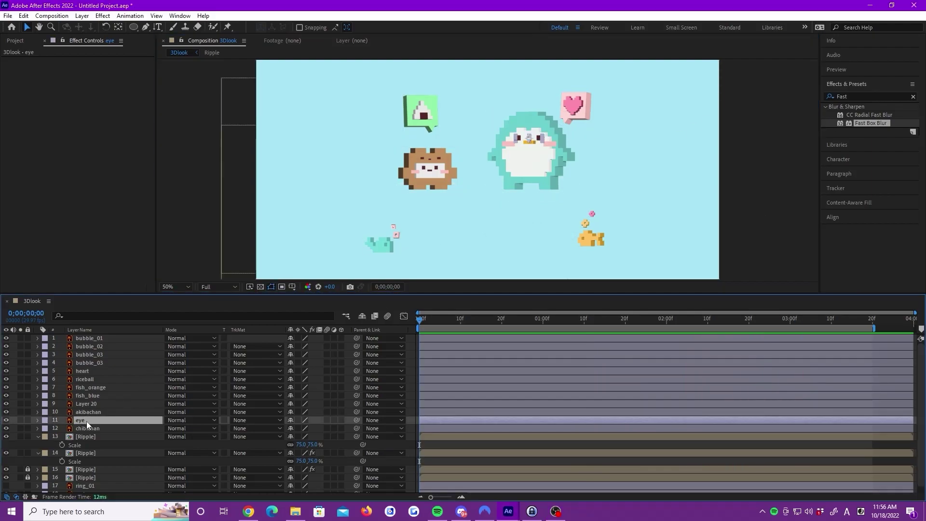
{"action": "key", "text": "s"}
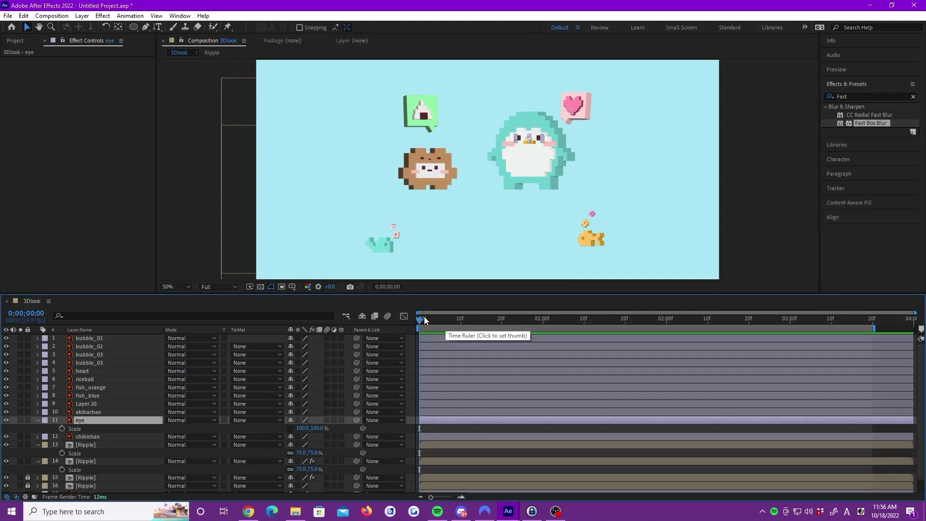
{"action": "left_click", "coordinate": [542, 318]}
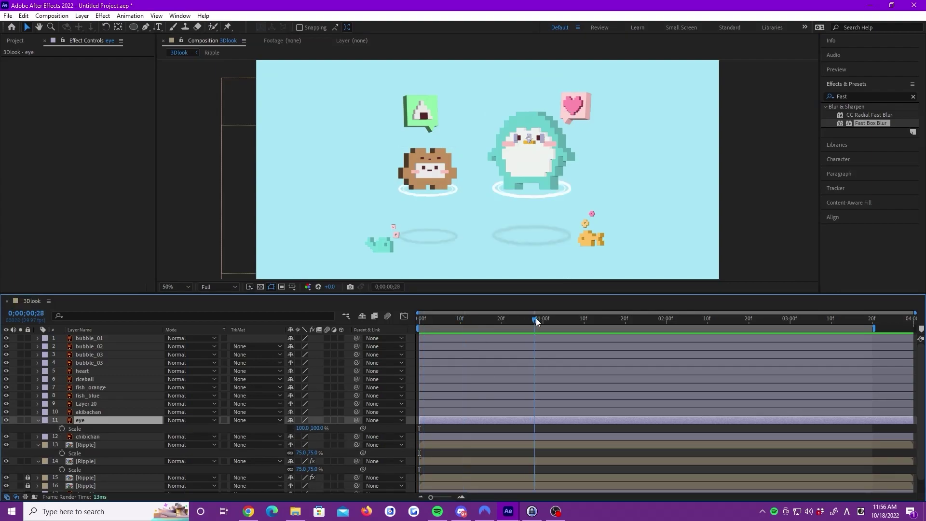
{"action": "left_click", "coordinate": [62, 428]}
{"action": "left_click", "coordinate": [774, 319]}
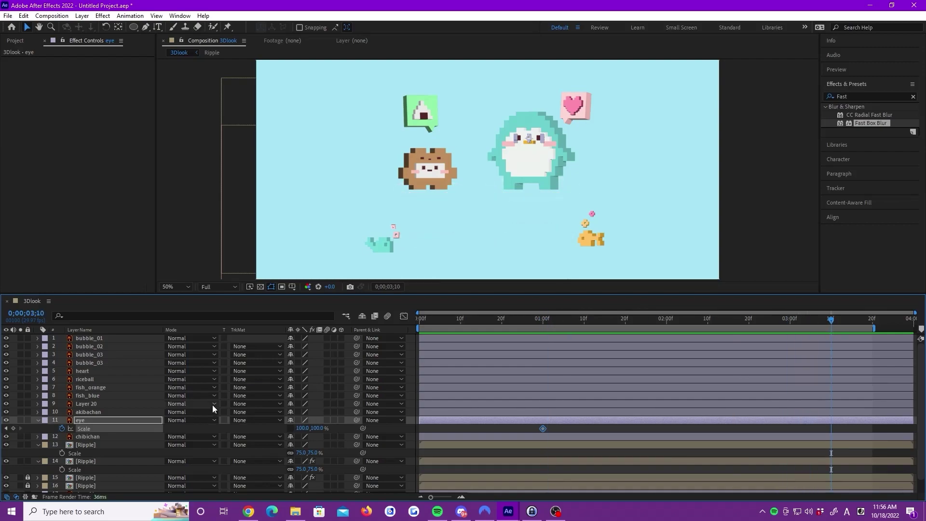
Set the eye layer's vertical scale to 30% at 0;00;02;00, unlinked from its width, and preview the blink.
{"action": "left_click_drag", "start_coordinate": [829, 320], "coordinate": [661, 323]}
{"action": "left_click", "coordinate": [666, 318]}
{"action": "left_click", "coordinate": [319, 428]}
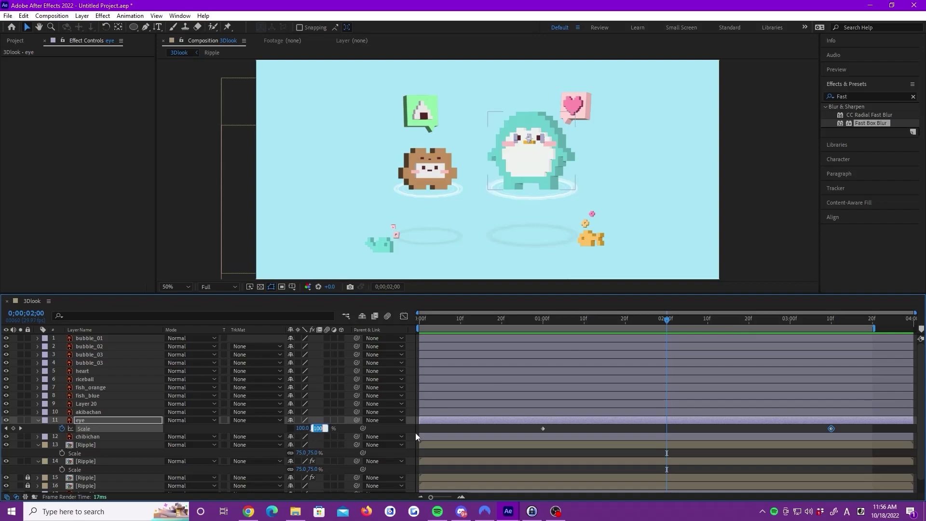
{"action": "type", "text": "30"}
{"action": "key", "text": "Return"}
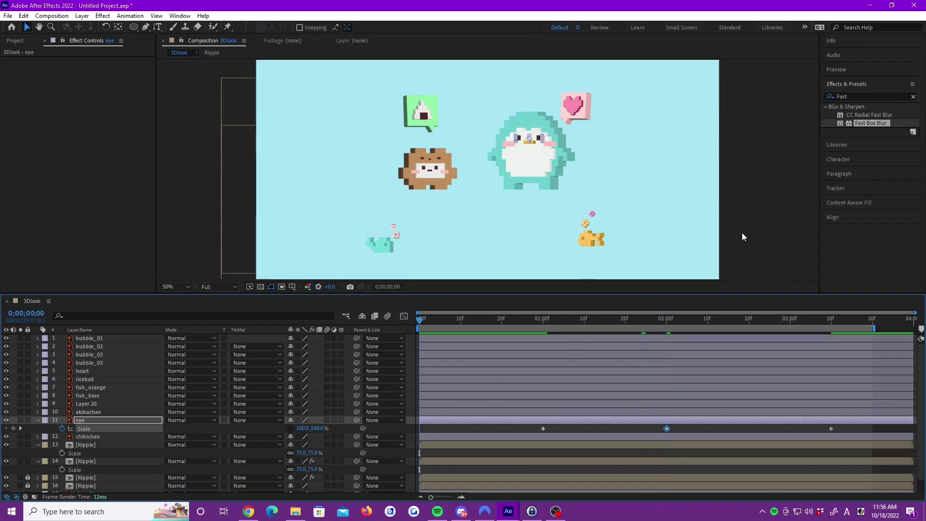
{"action": "left_click", "coordinate": [743, 232]}
{"action": "key", "text": "space"}
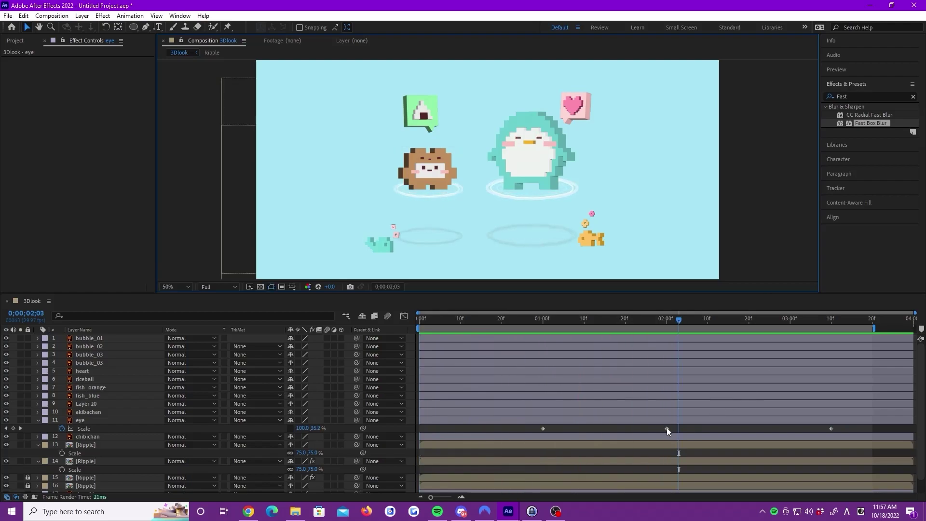
Quicken the penguin's blink by moving the closed-eye keyframe to about 0;00;01;15 and the final one to about 0;00;01;28.
{"action": "left_click_drag", "start_coordinate": [666, 427], "coordinate": [604, 432]}
{"action": "left_click_drag", "start_coordinate": [831, 428], "coordinate": [658, 429]}
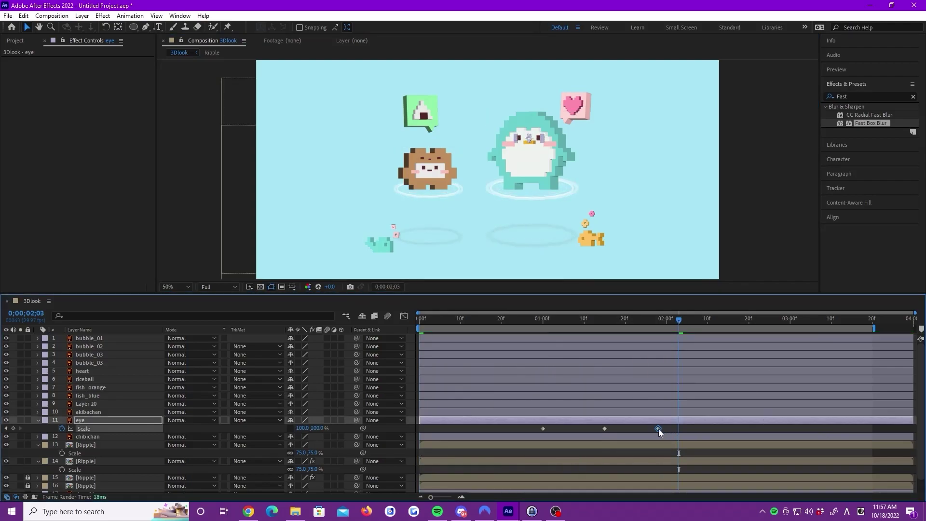
{"action": "key", "text": "space"}
{"action": "key", "text": "space"}
Apply Easy Ease to the eye layer's three Scale keyframes and preview the penguin's blink.
{"action": "left_click_drag", "start_coordinate": [534, 433], "coordinate": [668, 422]}
{"action": "left_click", "coordinate": [748, 230]}
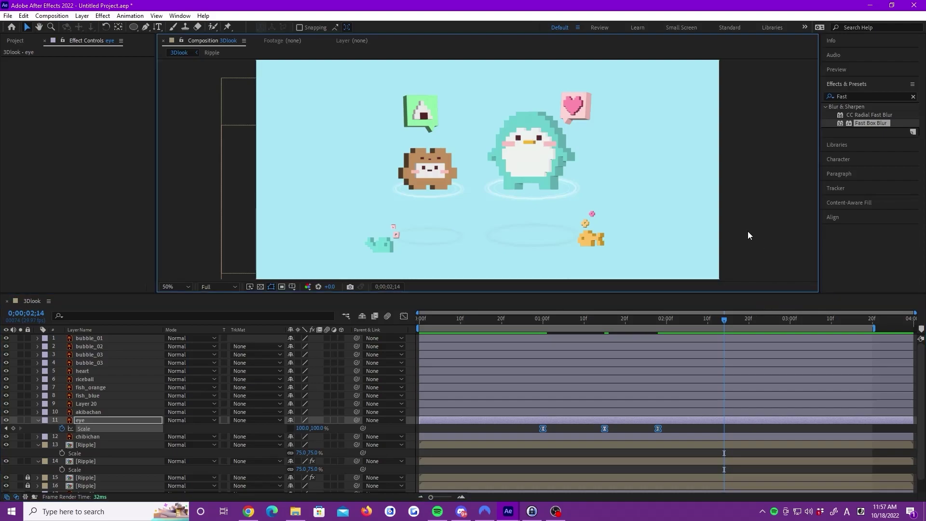
{"action": "key", "text": "space"}
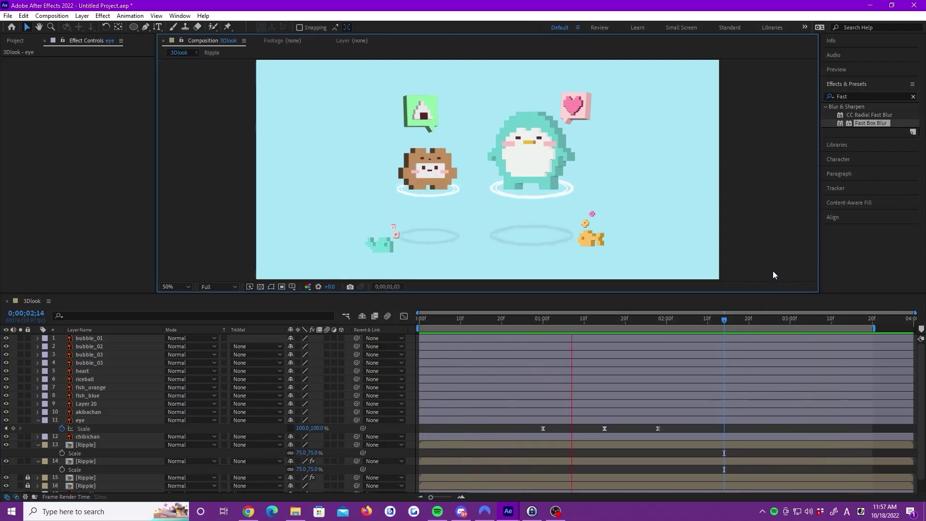
{"action": "key", "text": "space"}
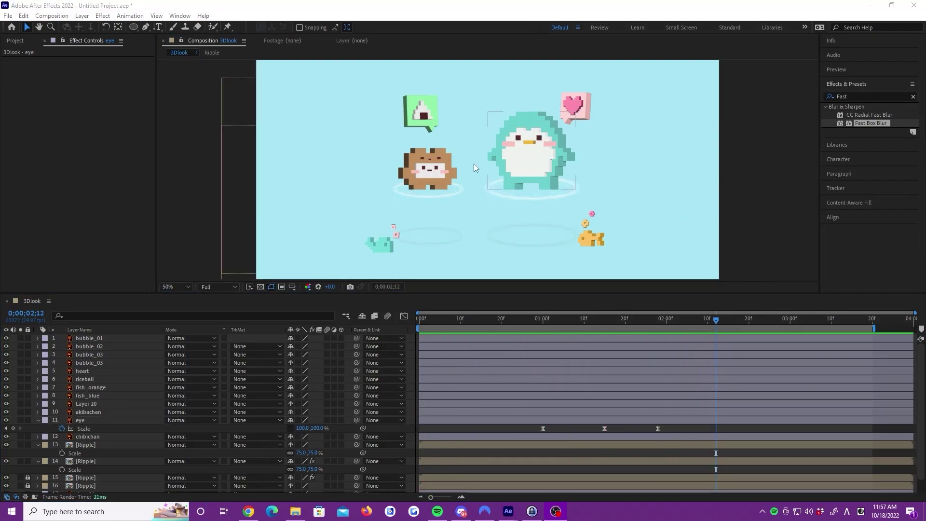
Keyframe the Scale of the bear's face, Layer 20, at 100% at 0;00;01;28 and at about 0;00;03;00.
{"action": "left_click", "coordinate": [86, 405]}
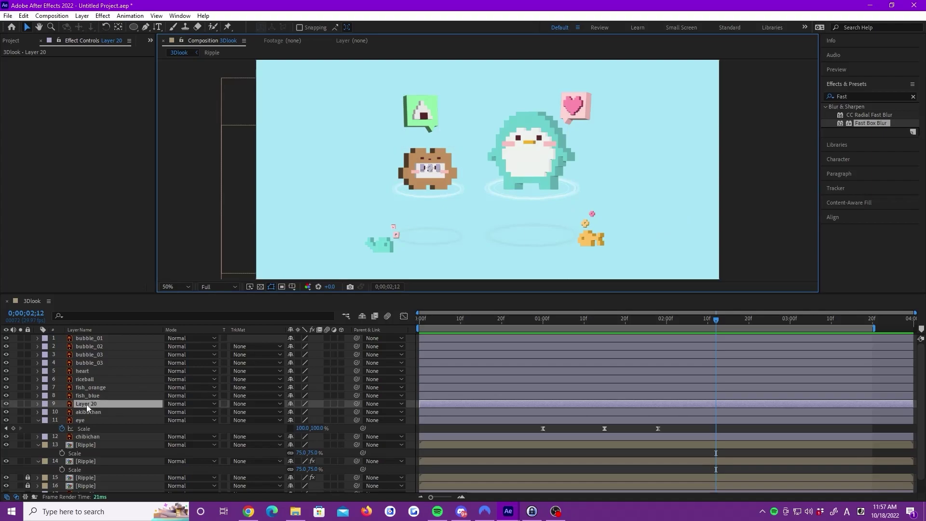
{"action": "key", "text": "s"}
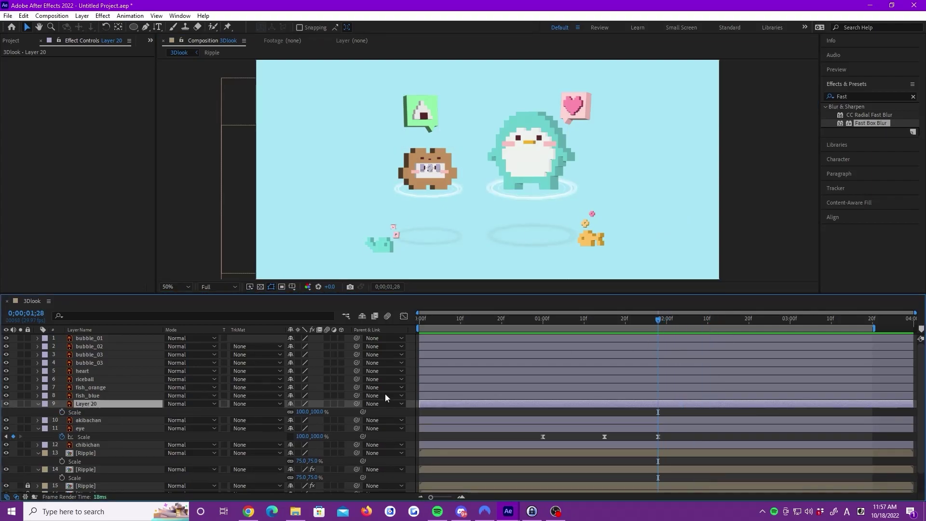
{"action": "left_click", "coordinate": [62, 413]}
{"action": "left_click_drag", "start_coordinate": [658, 320], "coordinate": [792, 327]}
{"action": "left_click", "coordinate": [13, 412]}
Set Layer 20's vertical scale to 30% at 0;00;02;13 and apply Easy Ease to its three Scale keyframes.
{"action": "left_click_drag", "start_coordinate": [724, 328], "coordinate": [718, 328]}
{"action": "left_click", "coordinate": [316, 411]}
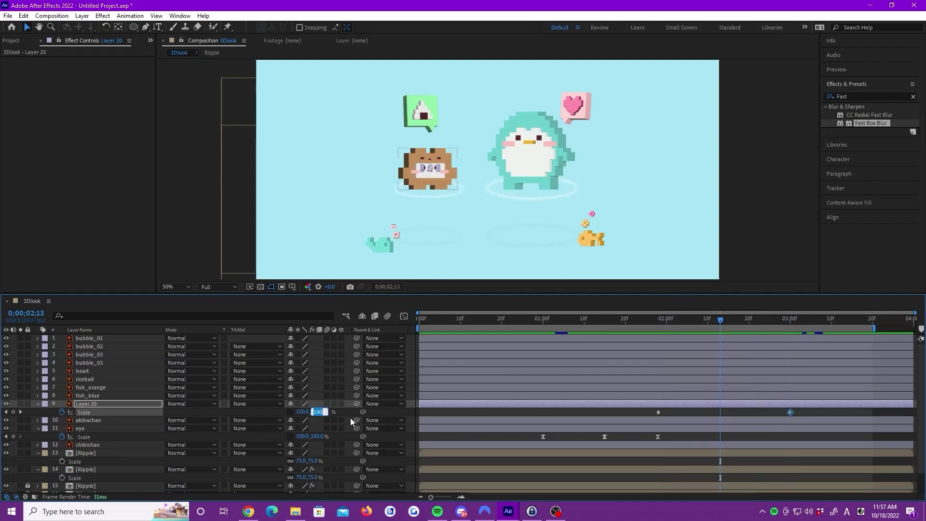
{"action": "type", "text": "30"}
{"action": "key", "text": "Return"}
{"action": "left_click_drag", "start_coordinate": [635, 418], "coordinate": [808, 410]}
{"action": "key", "text": "F9"}
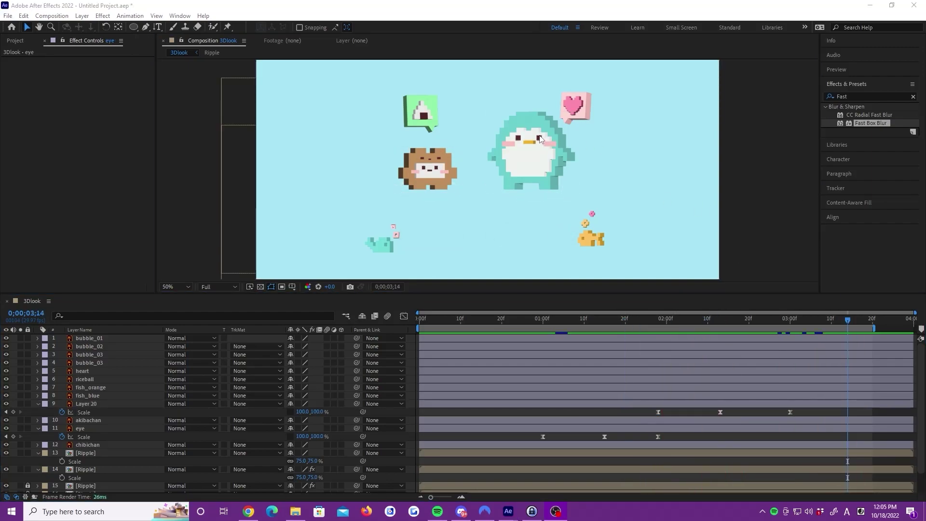
Pre-compose the penguin's eye and chibichan layers together as Chibichan, moving all attributes into the new composition.
{"action": "left_click", "coordinate": [540, 139]}
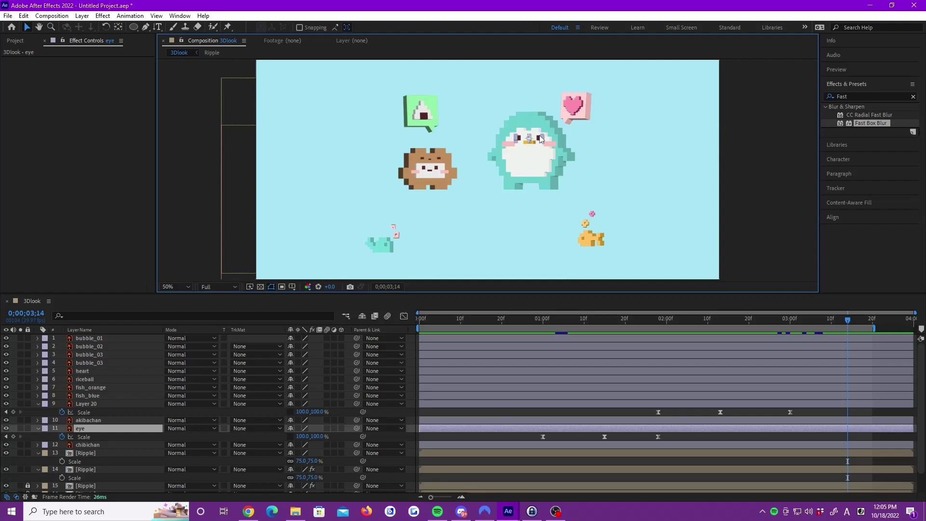
{"action": "right_click", "coordinate": [540, 173]}
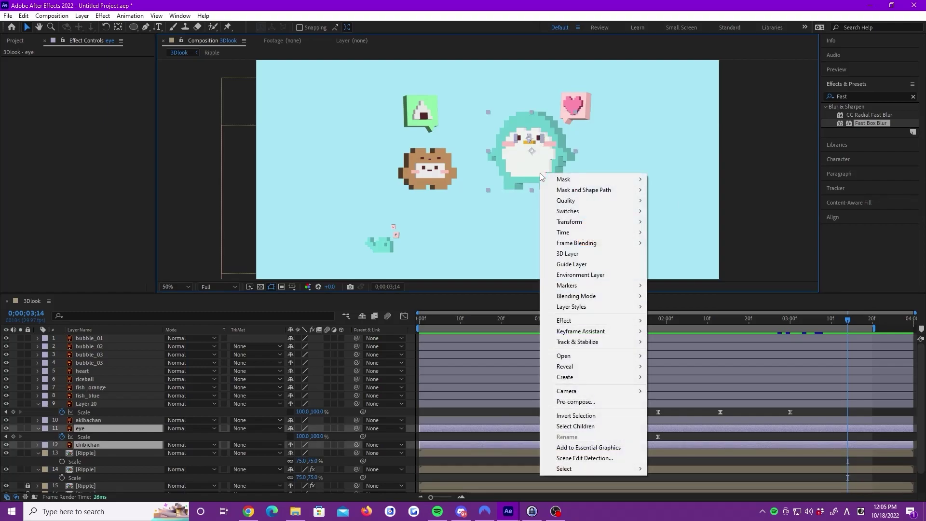
{"action": "right_click", "coordinate": [109, 428]}
{"action": "left_click", "coordinate": [149, 363]}
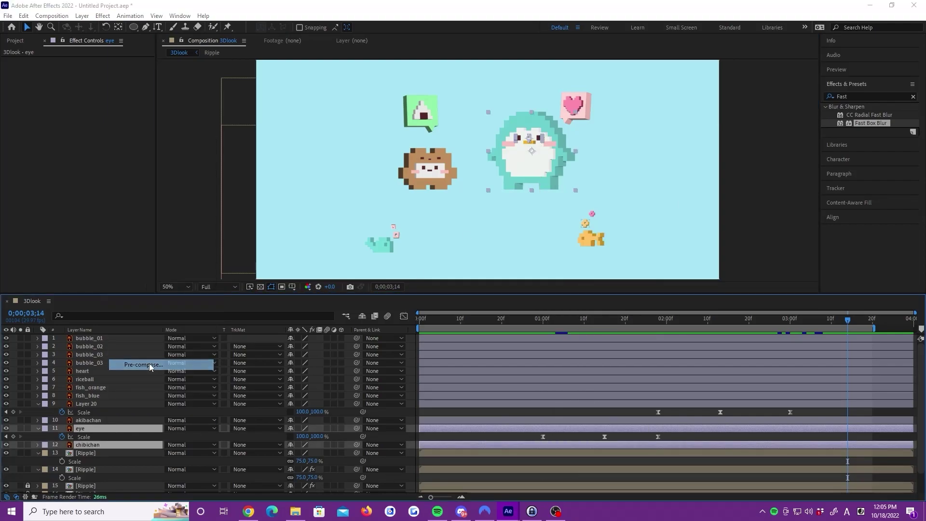
{"action": "type", "text": "chibichan"}
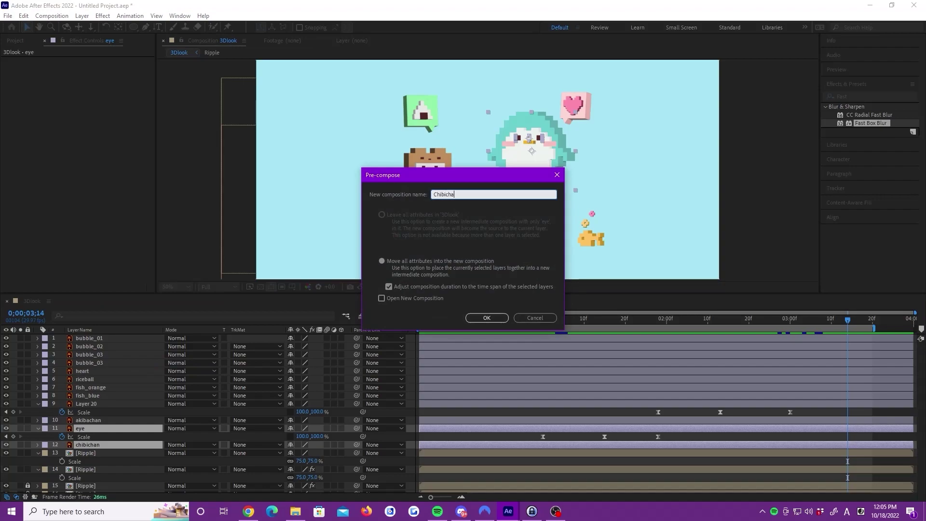
{"action": "key", "text": "Return"}
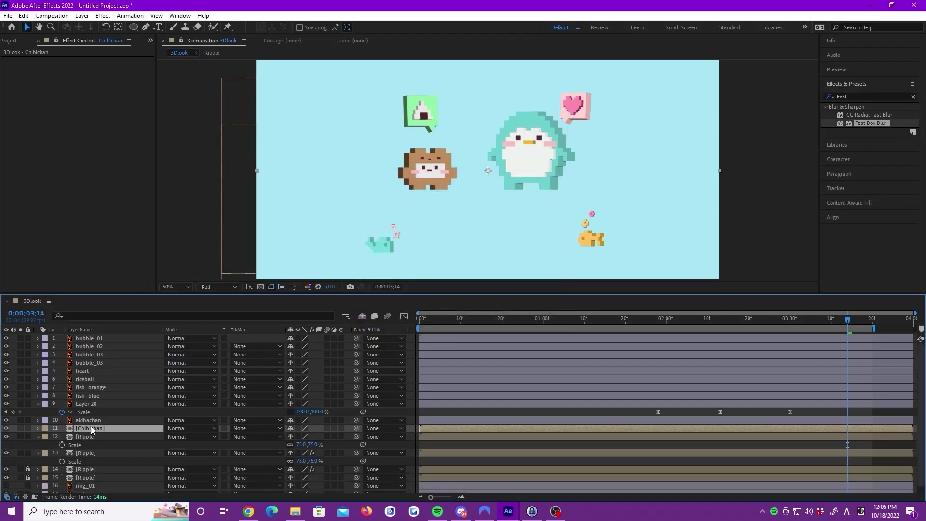
Pre-compose the bear's Layer 20 and akibachan layers together as akibachan, moving all attributes into the new composition.
{"action": "left_click", "coordinate": [381, 183]}
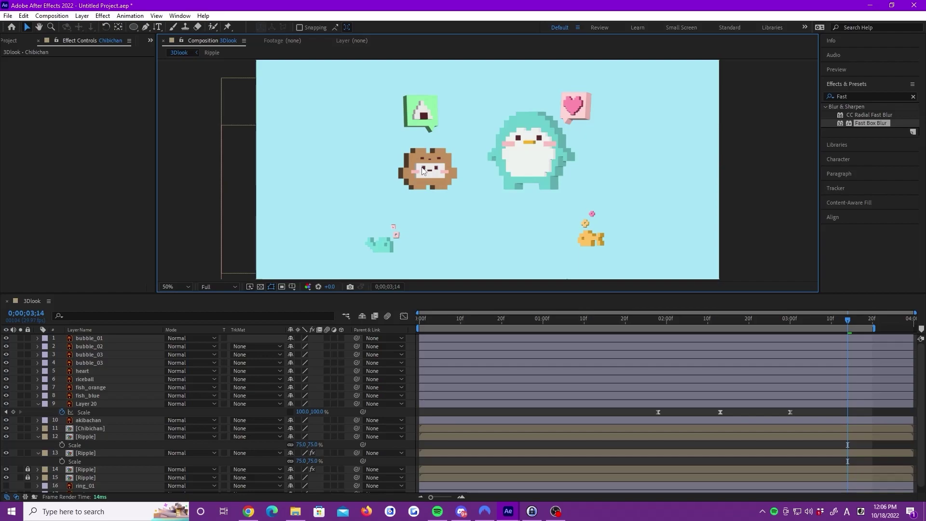
{"action": "left_click", "coordinate": [412, 157]}
{"action": "right_click", "coordinate": [411, 157]}
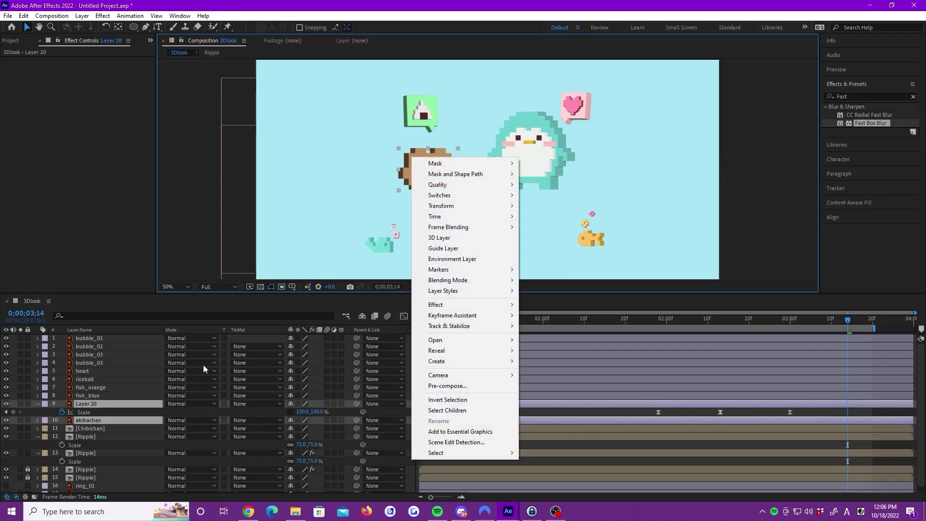
{"action": "right_click", "coordinate": [125, 402]}
{"action": "left_click", "coordinate": [155, 338]}
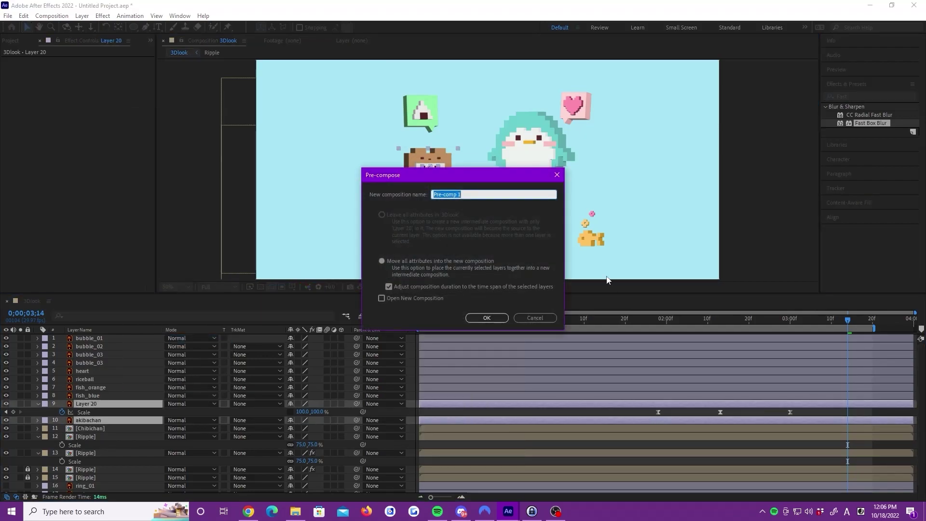
{"action": "type", "text": "akibachan"}
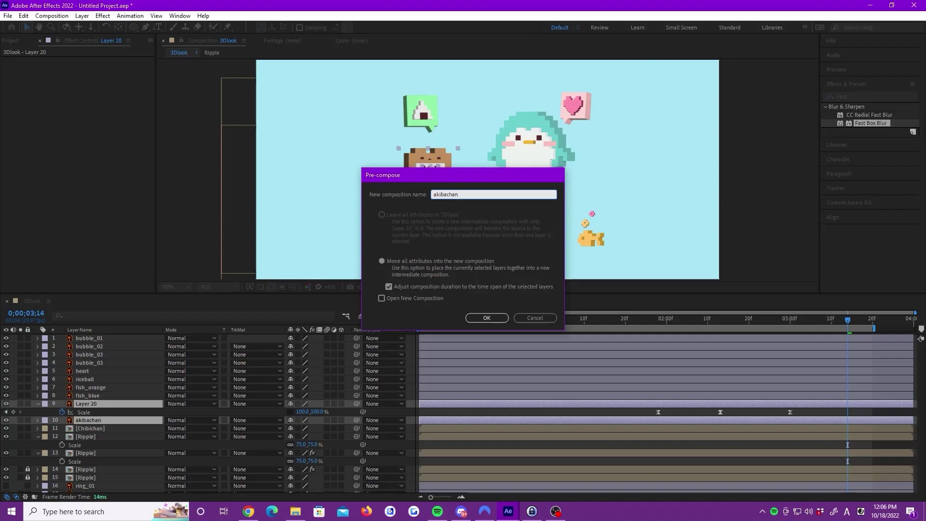
{"action": "key", "text": "Return"}
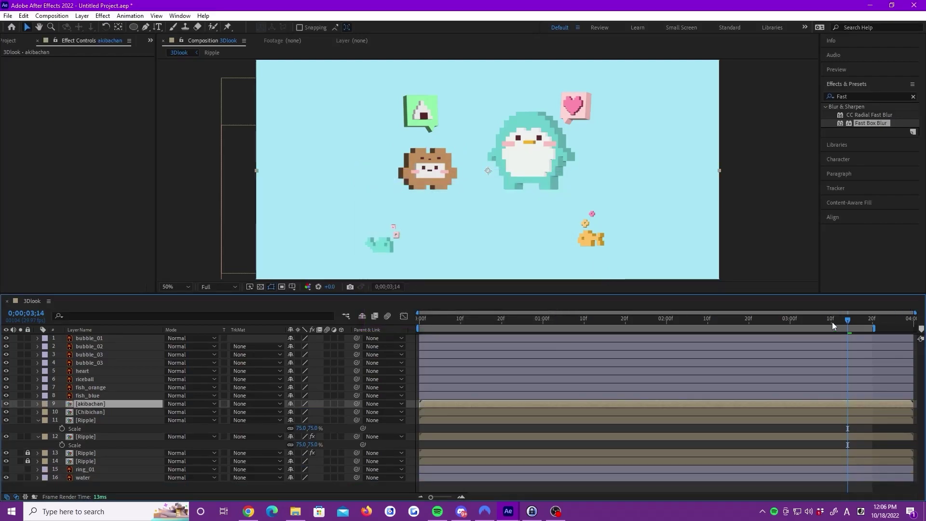
Solo the Chibichan layer and rig it with Puppet pins, one atop the head and two on each leg, shifting the head pin slightly sideways.
{"action": "left_click", "coordinate": [21, 411]}
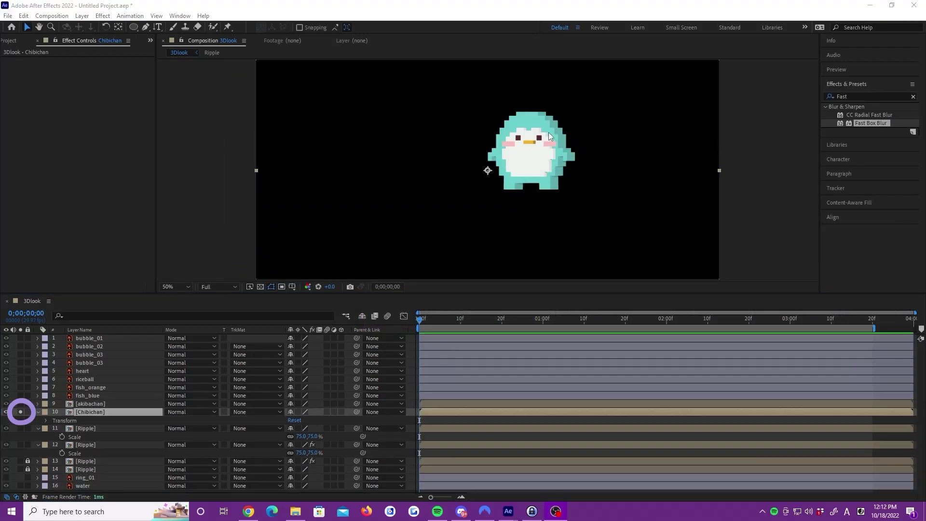
{"action": "left_click", "coordinate": [545, 120]}
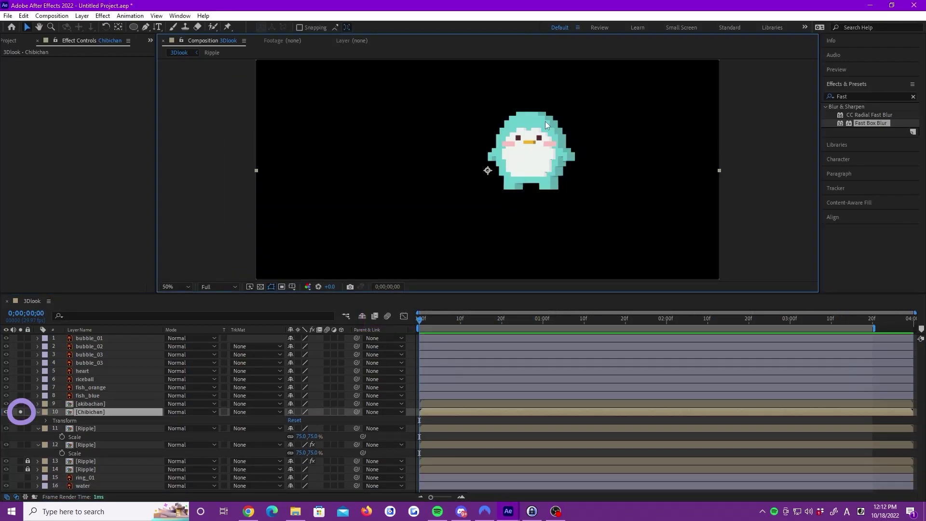
{"action": "left_click", "coordinate": [226, 28]}
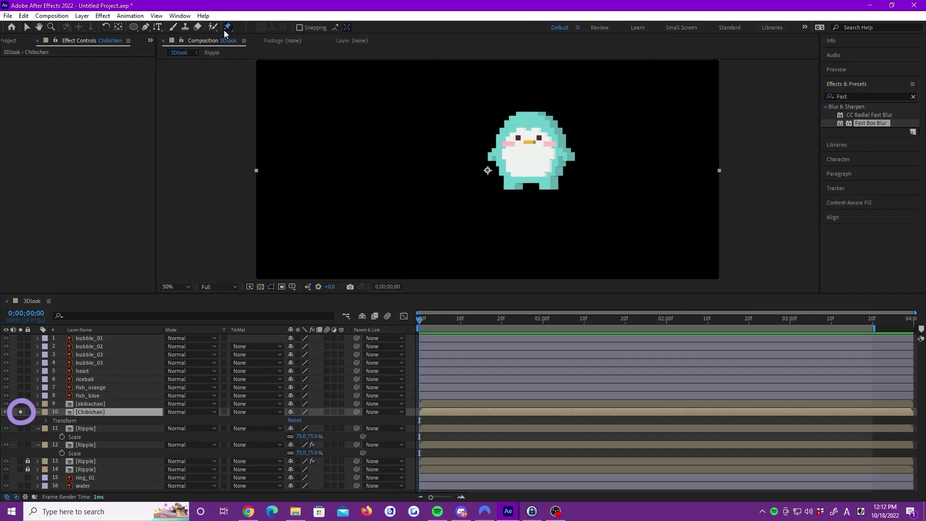
{"action": "left_click", "coordinate": [530, 116]}
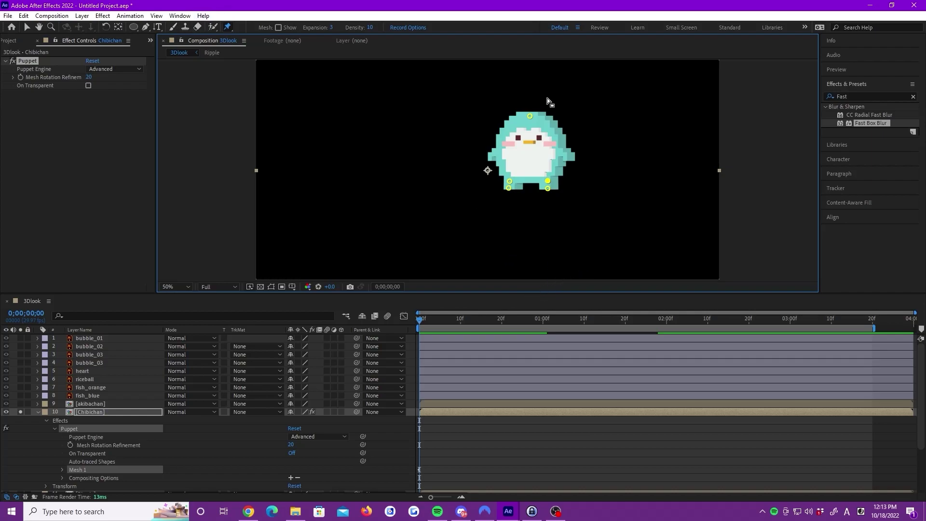
{"action": "left_click_drag", "start_coordinate": [534, 117], "coordinate": [530, 117]}
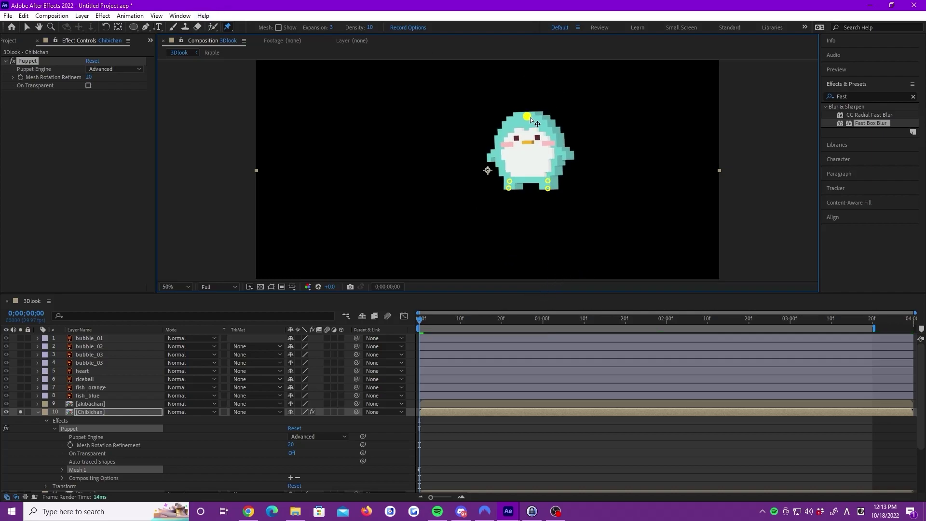
Reveal Puppet Pin 1 on the Chibichan layer and add Position keyframes midway through the timeline and at 0;00;03;19.
{"action": "left_click_drag", "start_coordinate": [421, 319], "coordinate": [870, 340]}
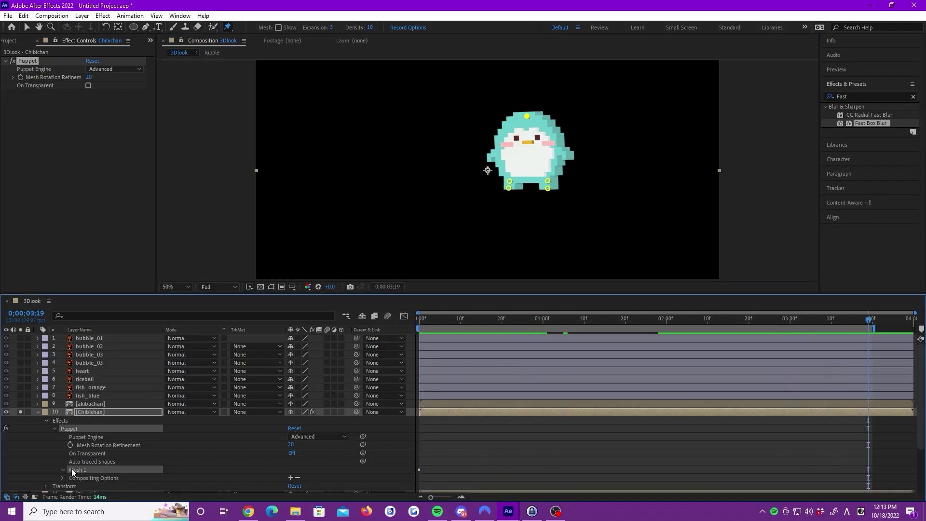
{"action": "scroll", "coordinate": [88, 455], "scroll_direction": "down", "scroll_amount": 3}
{"action": "left_click", "coordinate": [70, 439]}
{"action": "scroll", "coordinate": [125, 453], "scroll_direction": "down", "scroll_amount": 1}
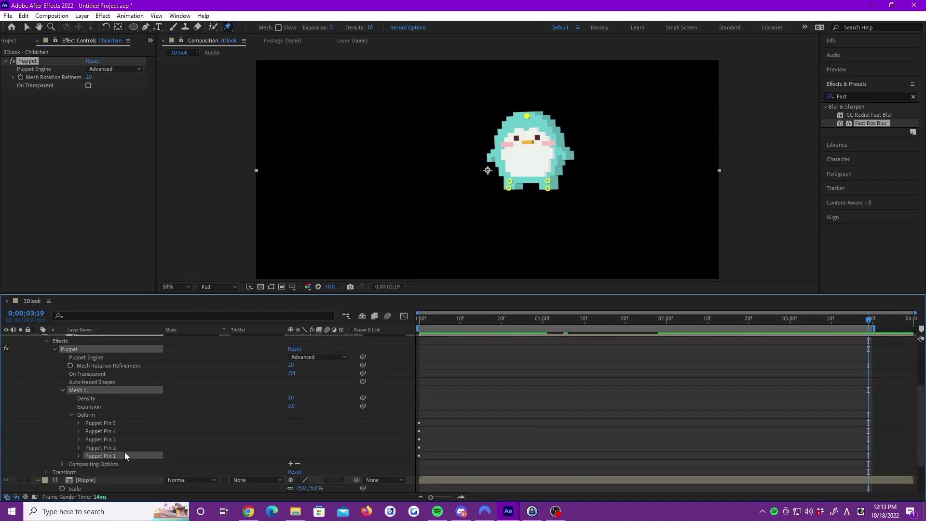
{"action": "left_click", "coordinate": [78, 455]}
{"action": "scroll", "coordinate": [260, 438], "scroll_direction": "down", "scroll_amount": 2}
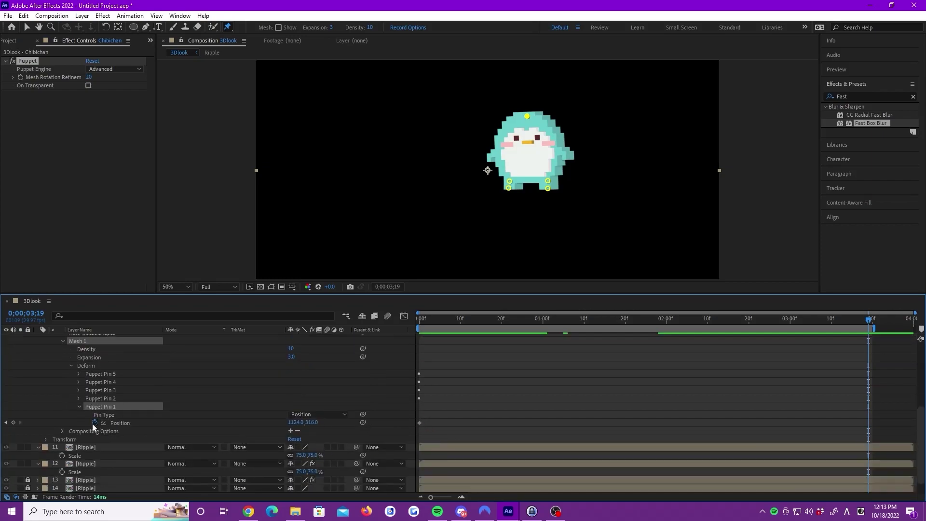
{"action": "left_click", "coordinate": [13, 422]}
Shift the penguin's head pin slightly right at 0;00;00;25, duplicate that Position keyframe at about 0;00;02;20, and preview the sway.
{"action": "left_click_drag", "start_coordinate": [870, 322], "coordinate": [524, 322]}
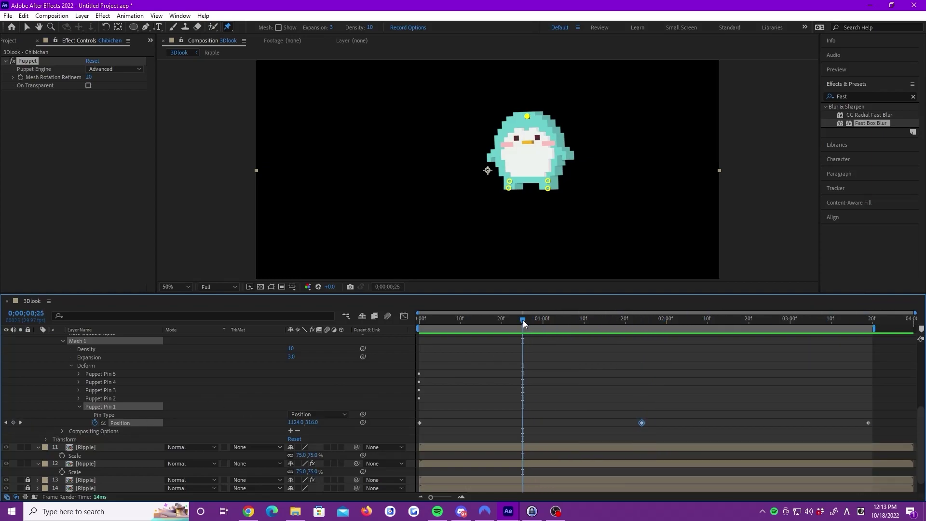
{"action": "left_click_drag", "start_coordinate": [527, 115], "coordinate": [529, 115]}
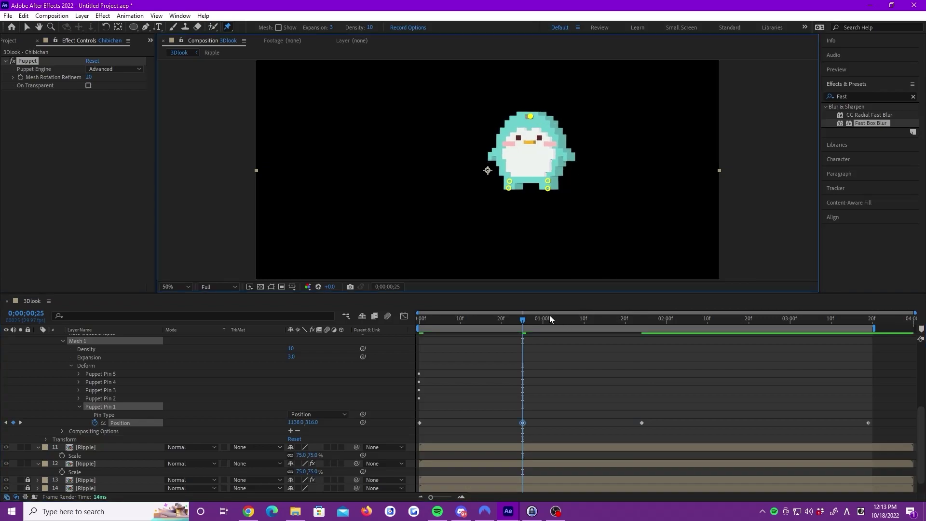
{"action": "left_click_drag", "start_coordinate": [523, 321], "coordinate": [467, 321]}
{"action": "key", "text": "ctrl+v"}
{"action": "key", "text": "space"}
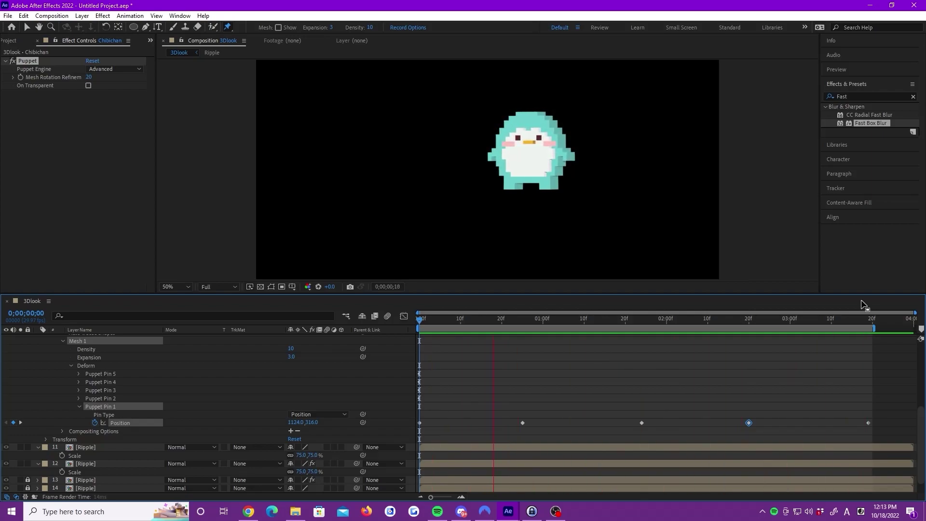
{"action": "key", "text": "space"}
Apply Easy Ease to all five Position keyframes of the penguin's head pin and play back the motion.
{"action": "left_click_drag", "start_coordinate": [889, 434], "coordinate": [400, 414]}
{"action": "key", "text": "F9"}
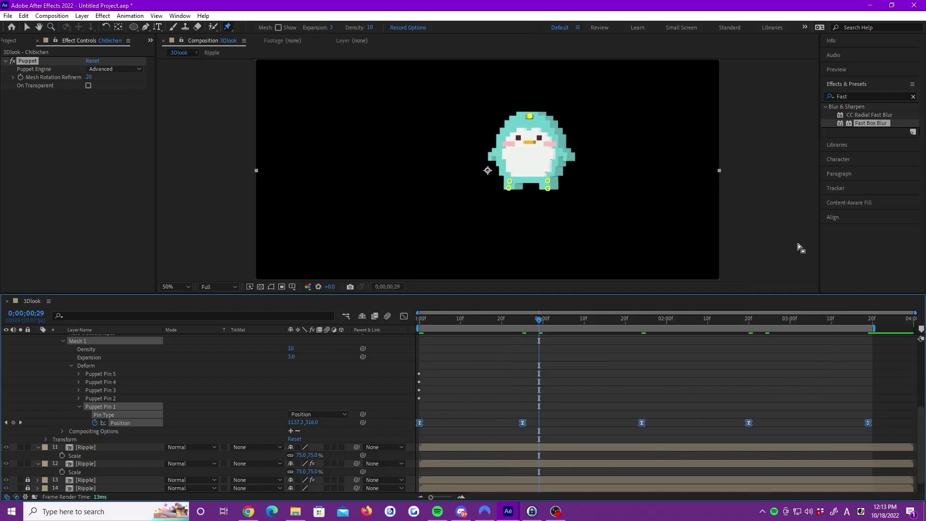
{"action": "left_click", "coordinate": [797, 244]}
{"action": "key", "text": "space"}
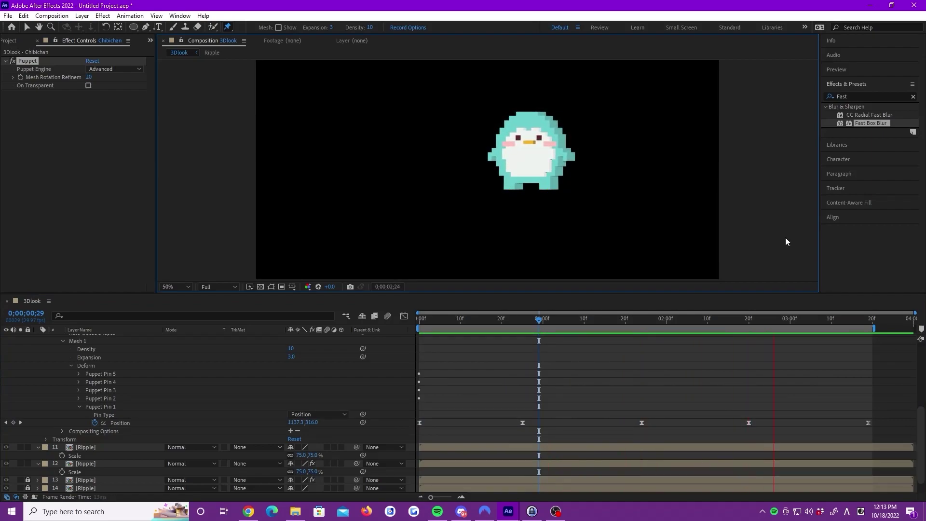
{"action": "key", "text": "space"}
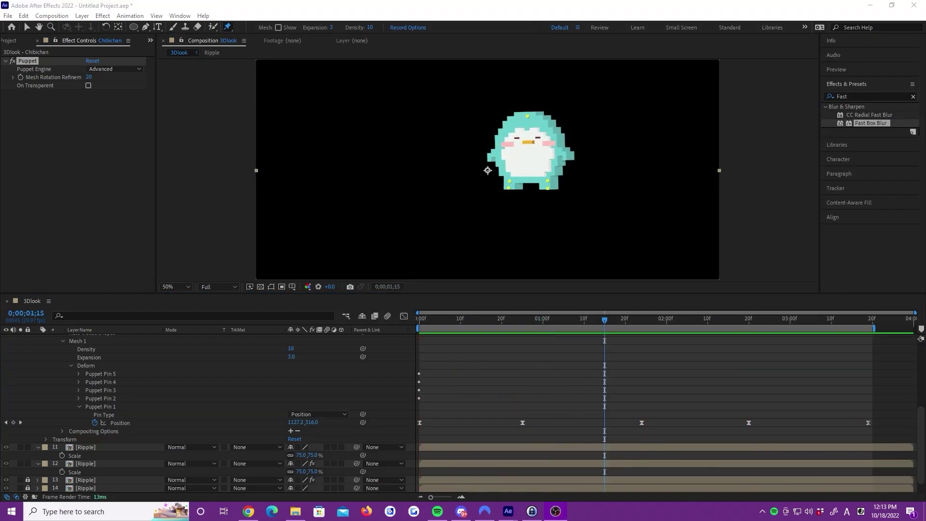
Collapse the Chibichan layer's properties and turn off its solo to bring back the full scene.
{"action": "scroll", "coordinate": [178, 387], "scroll_direction": "up", "scroll_amount": 1}
{"action": "left_click", "coordinate": [203, 275]}
{"action": "scroll", "coordinate": [72, 364], "scroll_direction": "up", "scroll_amount": 2}
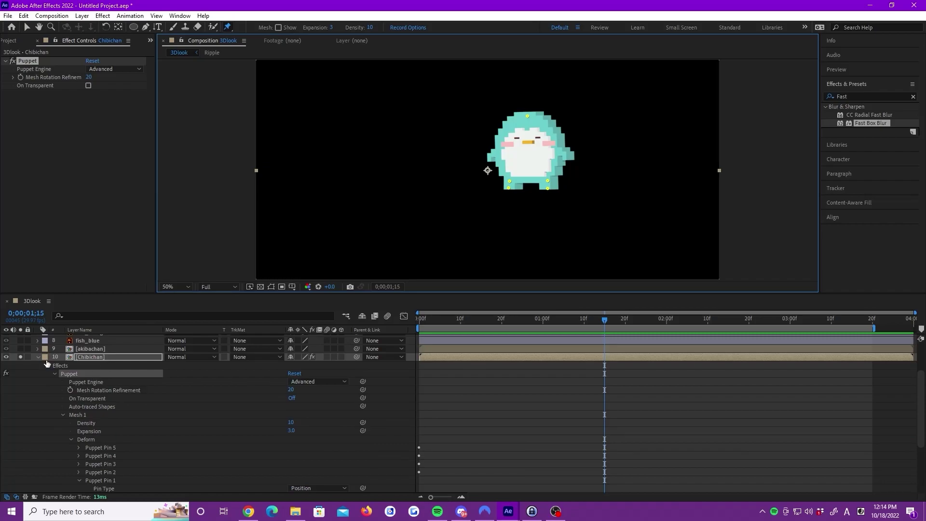
{"action": "left_click", "coordinate": [38, 357]}
{"action": "left_click", "coordinate": [21, 412]}
{"action": "left_click", "coordinate": [609, 323]}
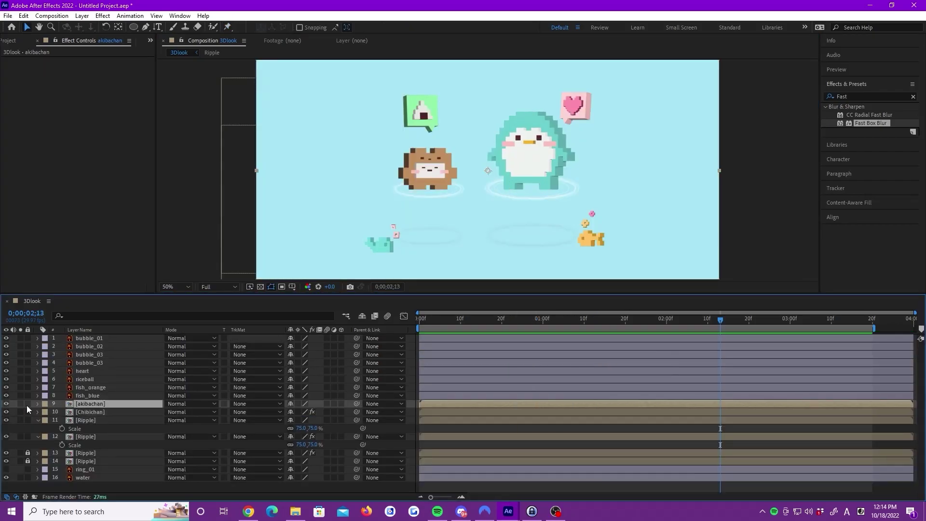
Solo the akibachan layer and rig it with Puppet pins, one on the forehead and two on each leg, shifting the head pin slightly left.
{"action": "left_click", "coordinate": [20, 404]}
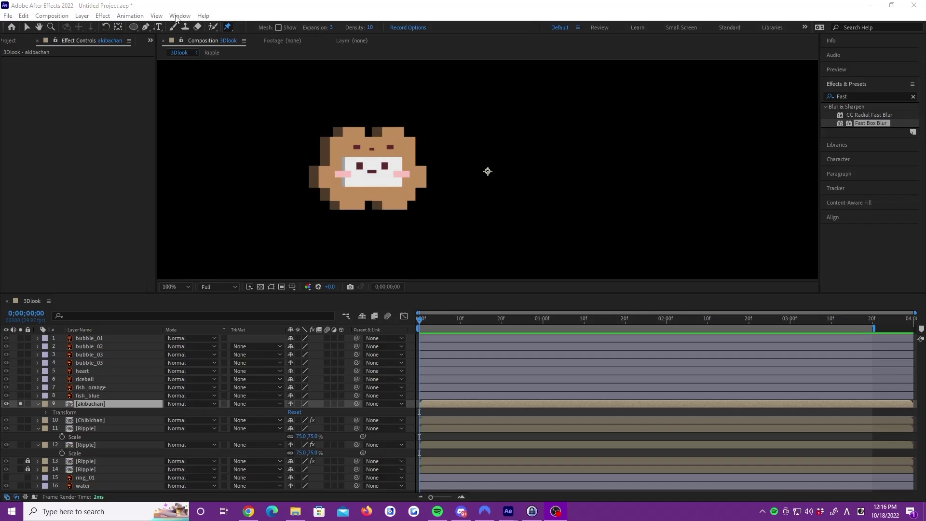
{"action": "left_click", "coordinate": [227, 27]}
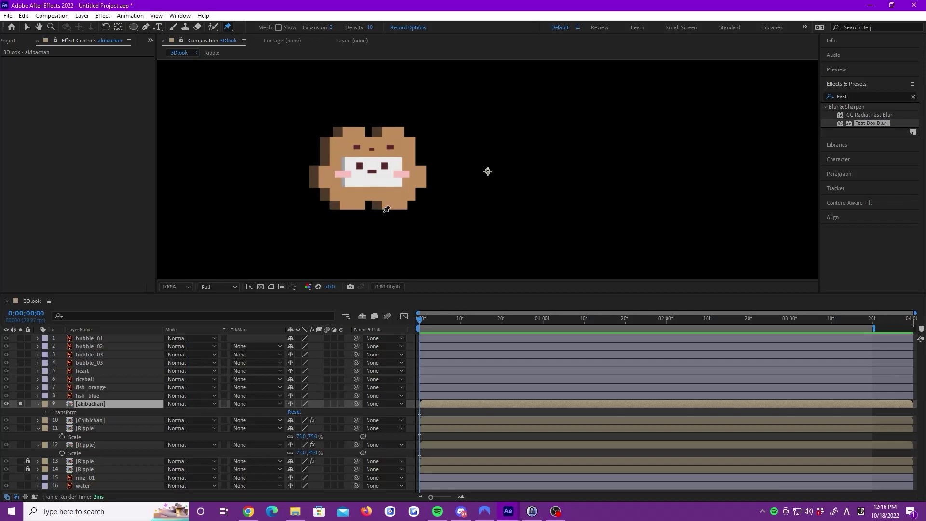
{"action": "left_click", "coordinate": [349, 209]}
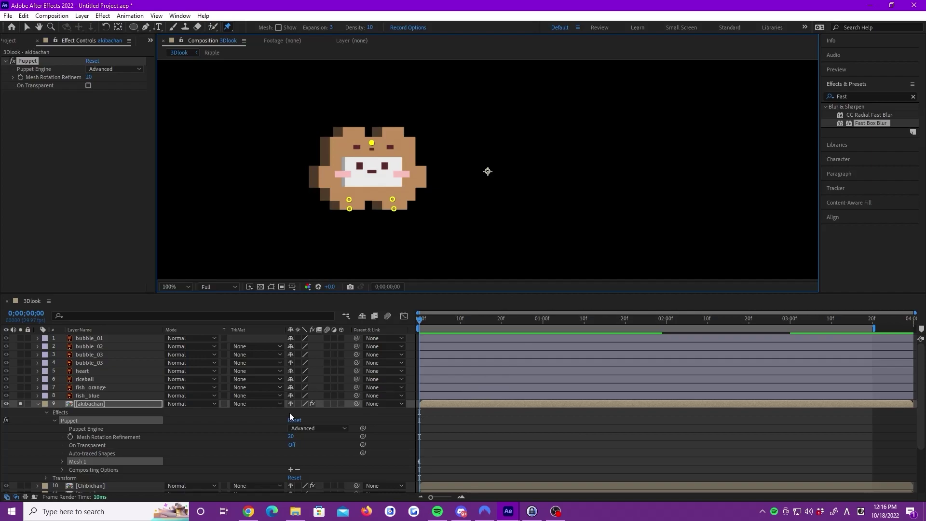
{"action": "left_click_drag", "start_coordinate": [371, 143], "coordinate": [369, 144]}
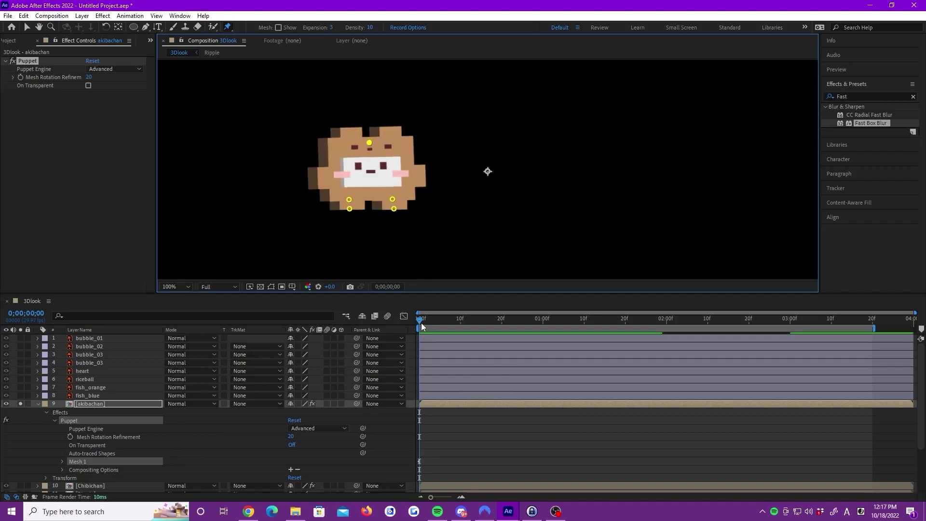
Keyframe the bear's Puppet Pin 5 Position midway and at the end of the loop, and shift the pin slightly right at 0;00;00;26.
{"action": "left_click", "coordinate": [62, 461]}
{"action": "scroll", "coordinate": [72, 448], "scroll_direction": "down", "scroll_amount": 2}
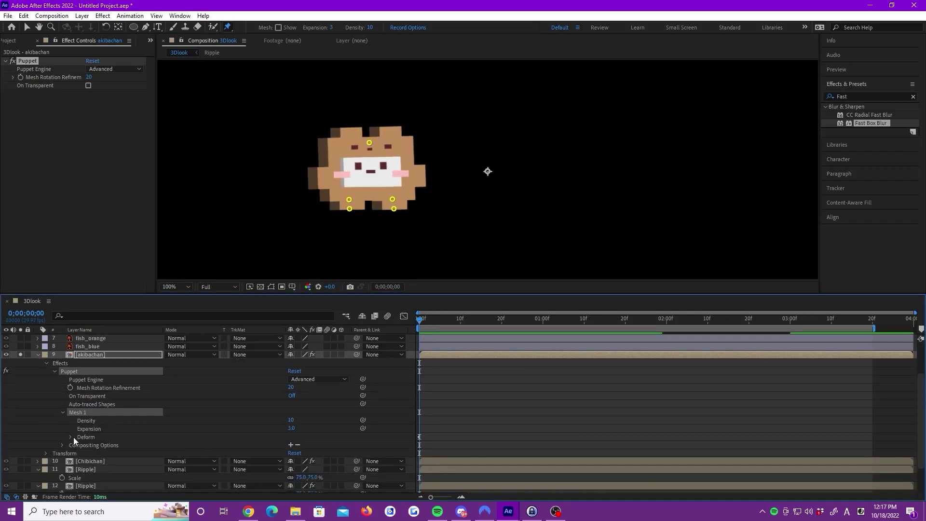
{"action": "left_click", "coordinate": [70, 437]}
{"action": "scroll", "coordinate": [73, 436], "scroll_direction": "down", "scroll_amount": 2}
{"action": "left_click", "coordinate": [81, 396]}
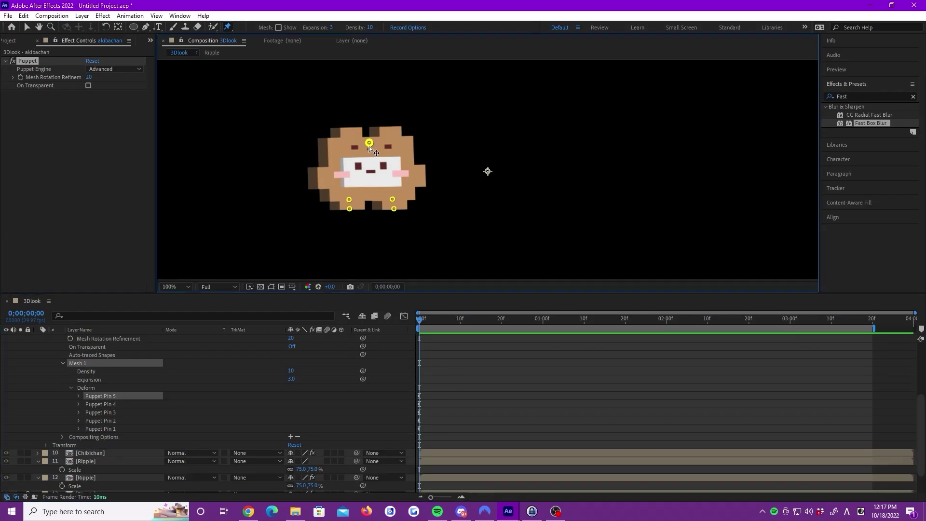
{"action": "left_click", "coordinate": [79, 396]}
{"action": "left_click_drag", "start_coordinate": [420, 314], "coordinate": [527, 335]}
{"action": "left_click", "coordinate": [13, 412]}
{"action": "left_click_drag", "start_coordinate": [370, 144], "coordinate": [370, 143]}
{"action": "key", "text": "space"}
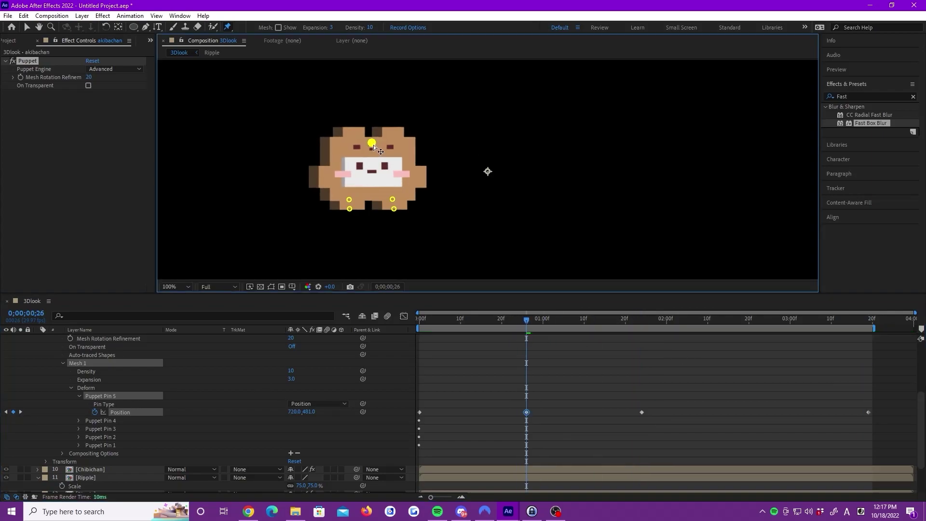
Paste the bear's shifted head-pin keyframe at 0;00;02;20, apply Easy Ease to all five Position keyframes, and preview the motion.
{"action": "left_click_drag", "start_coordinate": [726, 342], "coordinate": [748, 343]}
{"action": "key", "text": "ctrl+v"}
{"action": "left_click_drag", "start_coordinate": [887, 422], "coordinate": [416, 397]}
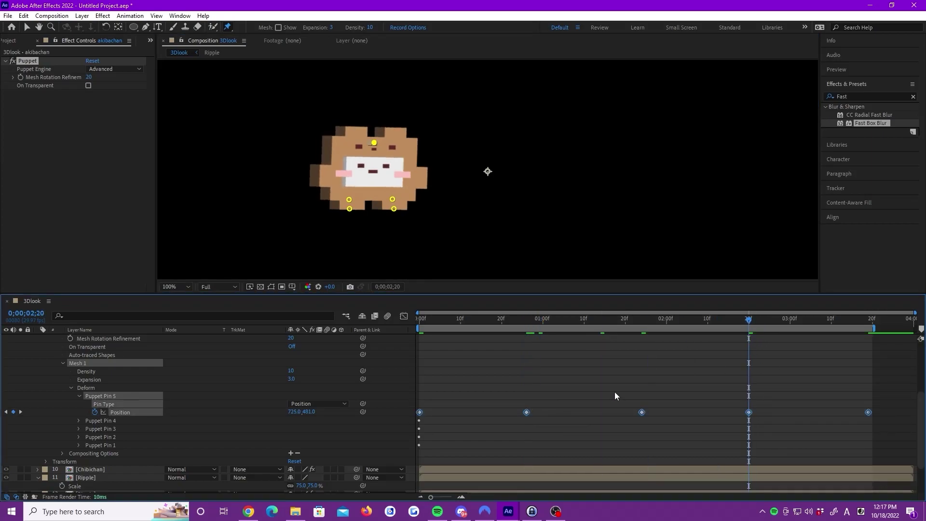
{"action": "key", "text": "F9"}
{"action": "left_click", "coordinate": [796, 247]}
{"action": "key", "text": "space"}
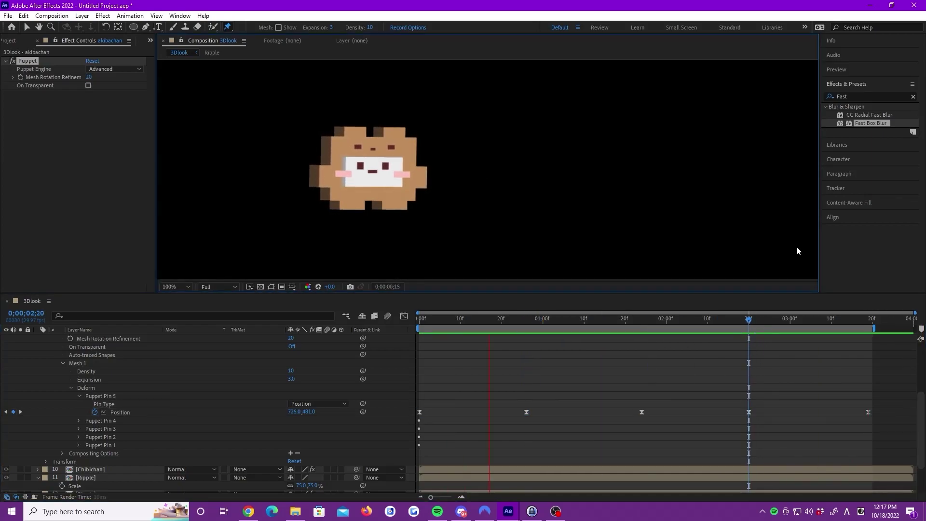
{"action": "key", "text": "space"}
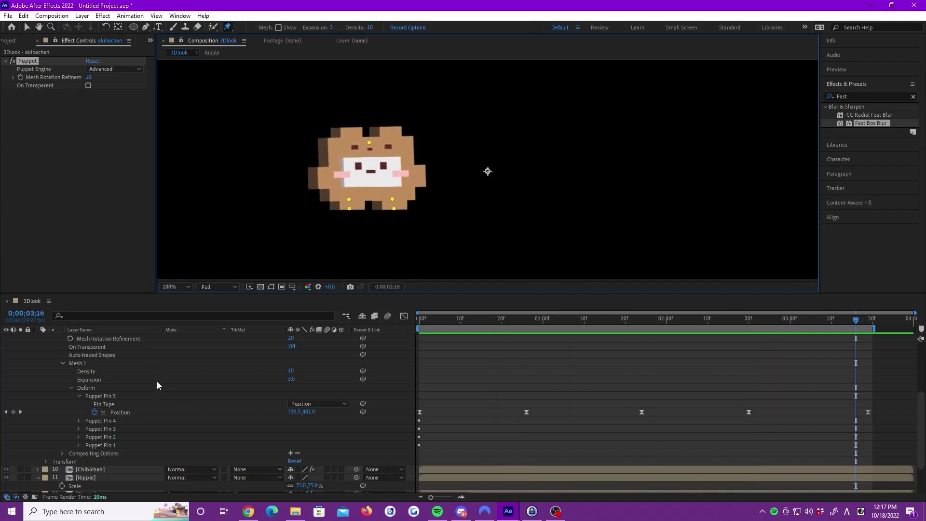
Collapse and unsolo the akibachan layer, and preview the whole scene from the first frame with the composition fitted to the viewer.
{"action": "scroll", "coordinate": [121, 381], "scroll_direction": "up", "scroll_amount": 5}
{"action": "left_click", "coordinate": [38, 379]}
{"action": "left_click", "coordinate": [21, 403]}
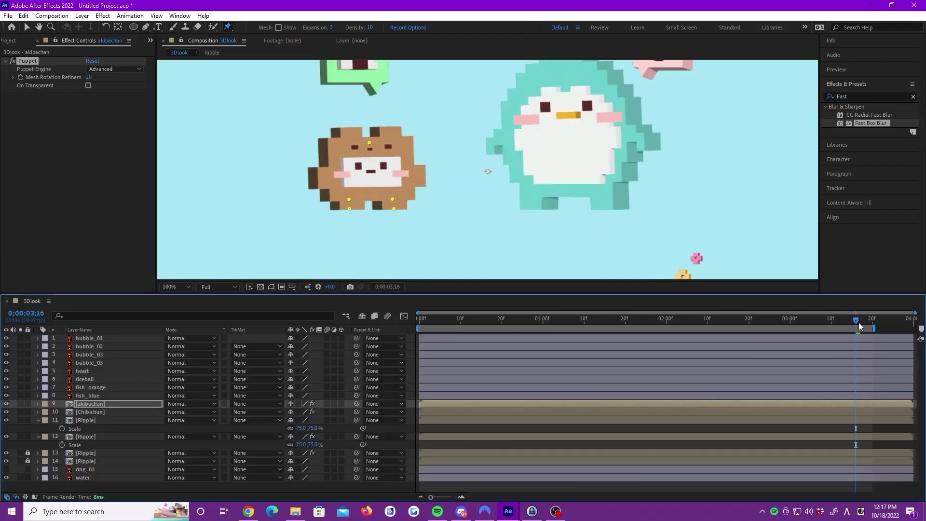
{"action": "left_click_drag", "start_coordinate": [856, 321], "coordinate": [417, 320]}
{"action": "left_click", "coordinate": [187, 286]}
{"action": "left_click", "coordinate": [176, 296]}
{"action": "key", "text": "space"}
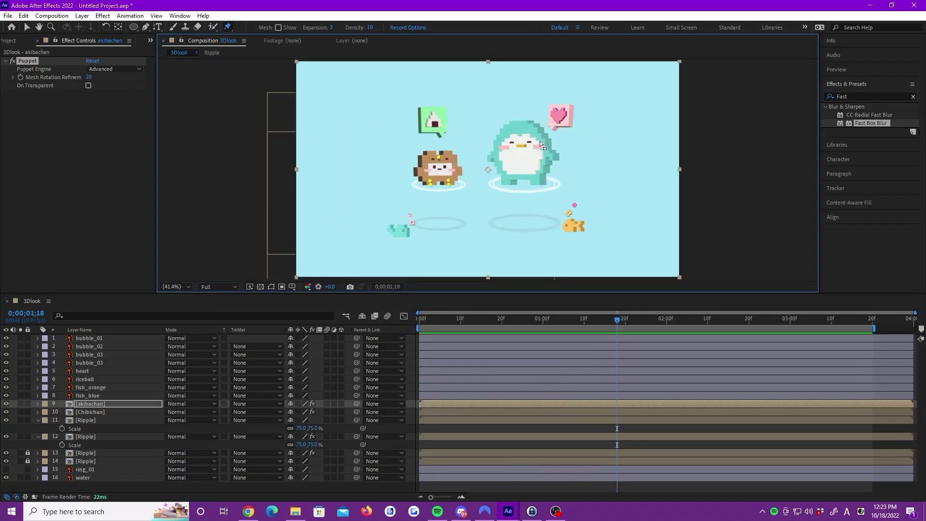
Lock the akibachan, Chibichan and remaining unlocked Ripple layers, and collapse the Ripple layers' Scale properties.
{"action": "left_click_drag", "start_coordinate": [28, 404], "coordinate": [31, 439]}
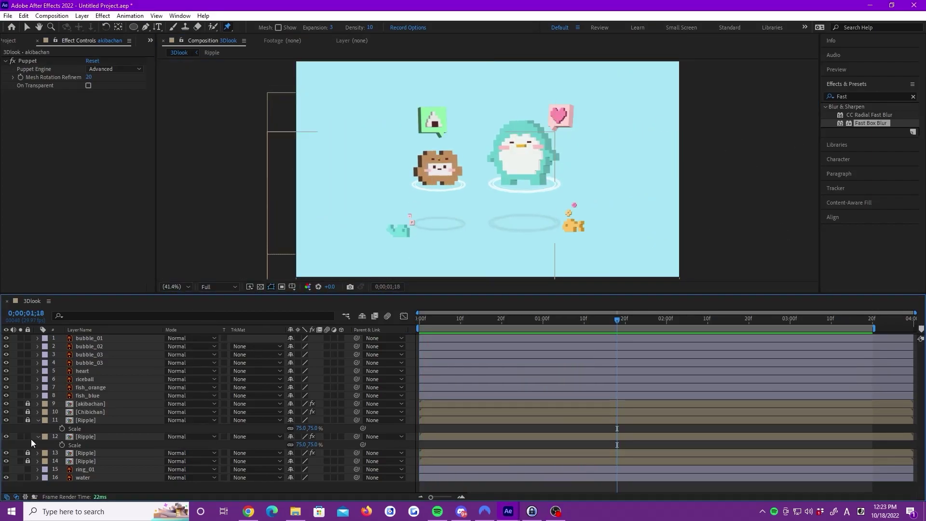
{"action": "left_click", "coordinate": [38, 437]}
{"action": "left_click", "coordinate": [37, 421]}
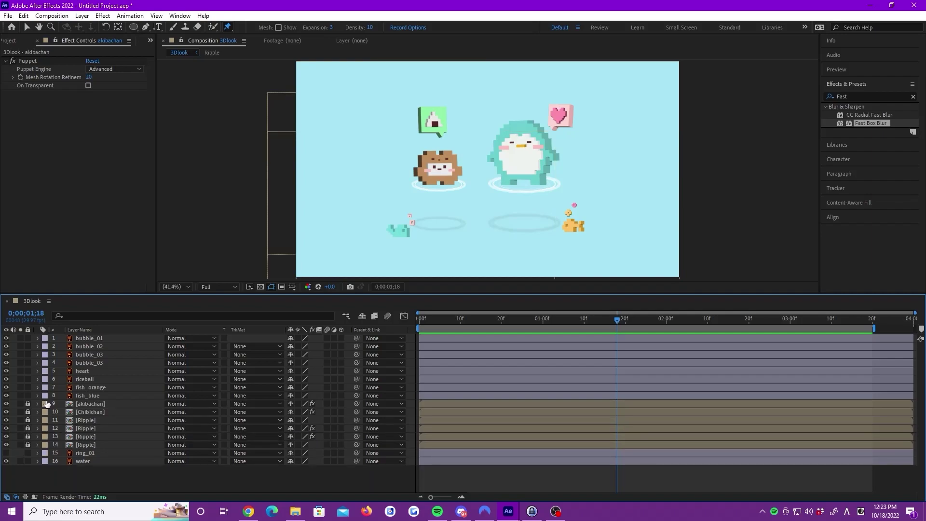
Add the expression wiggle(2,3) to the heart layer's Position and preview the result from the first frame.
{"action": "key", "text": "v"}
{"action": "left_click", "coordinate": [81, 370]}
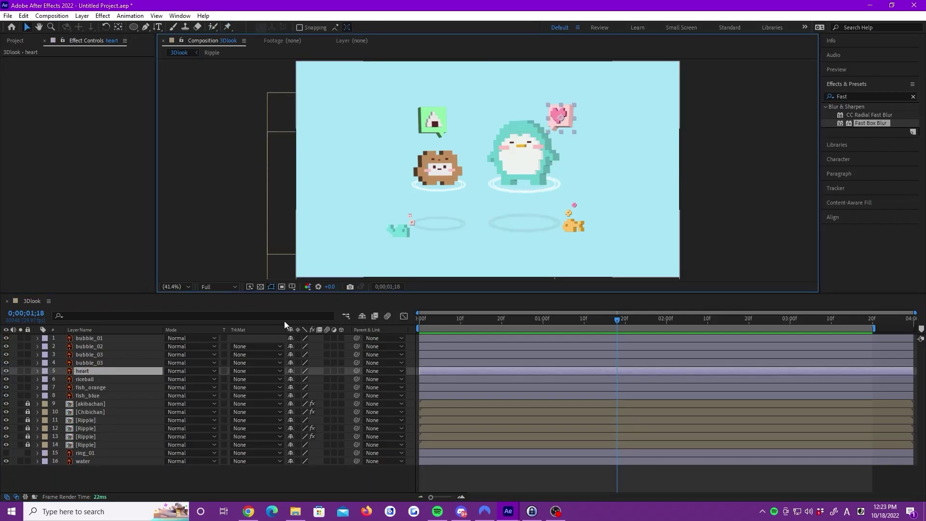
{"action": "left_click", "coordinate": [86, 368]}
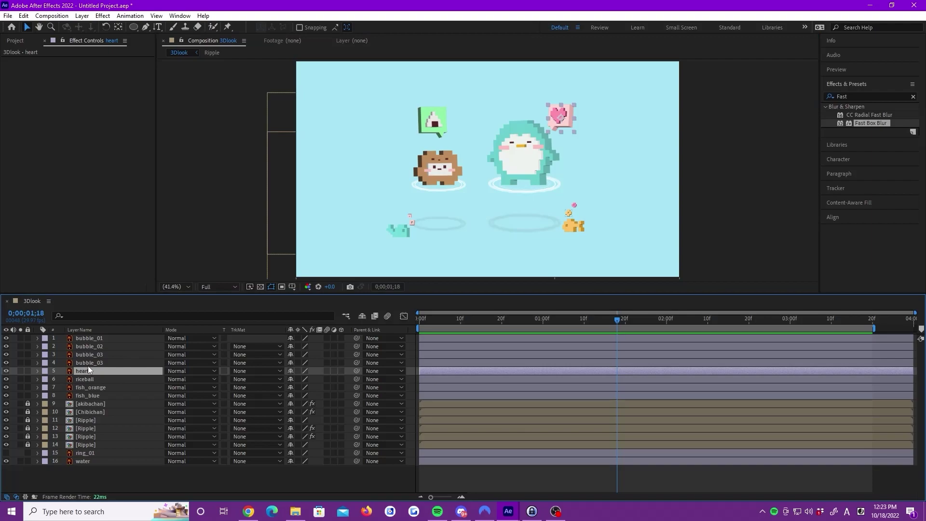
{"action": "key", "text": "p"}
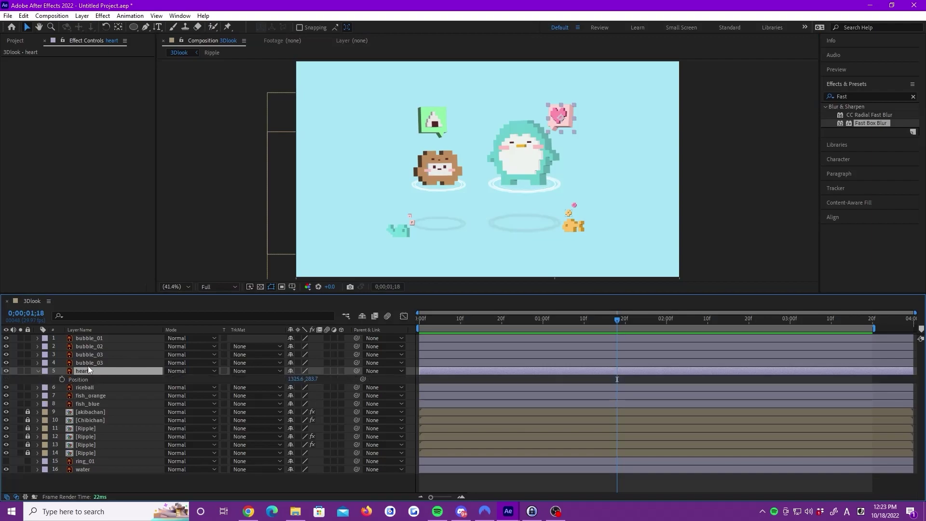
{"action": "left_click", "coordinate": [62, 379], "text": "alt"}
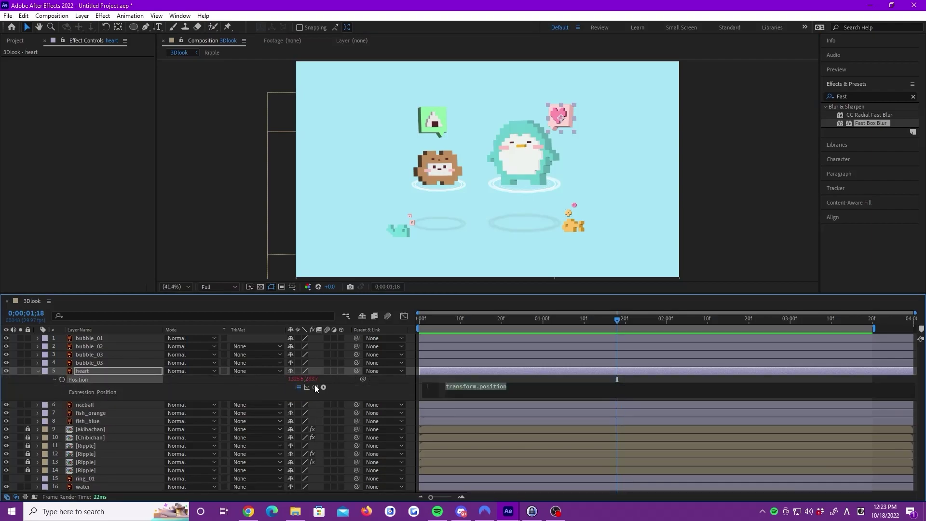
{"action": "type", "text": "wi"}
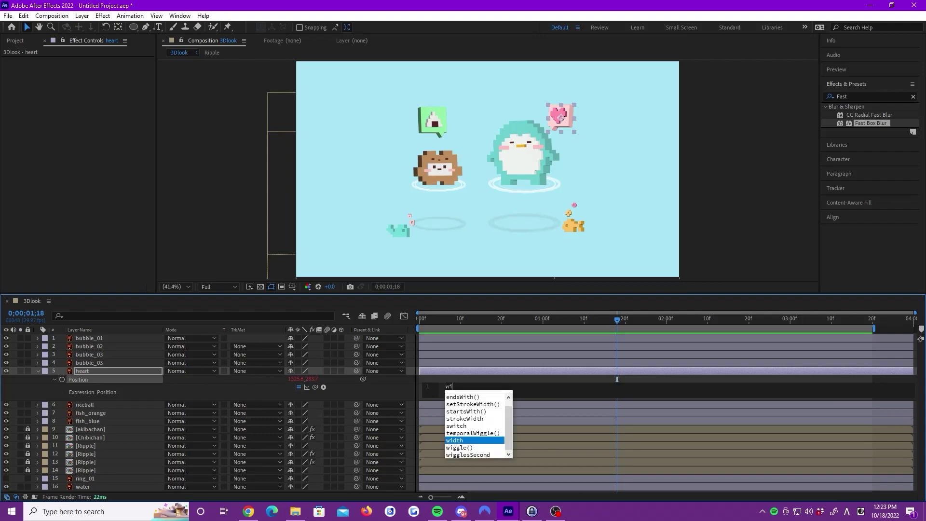
{"action": "left_click", "coordinate": [472, 448]}
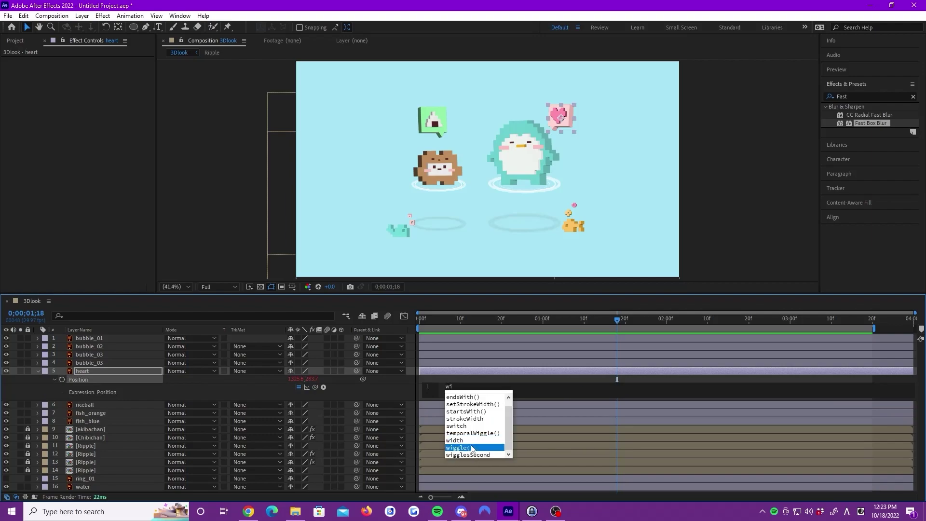
{"action": "left_click", "coordinate": [472, 448]}
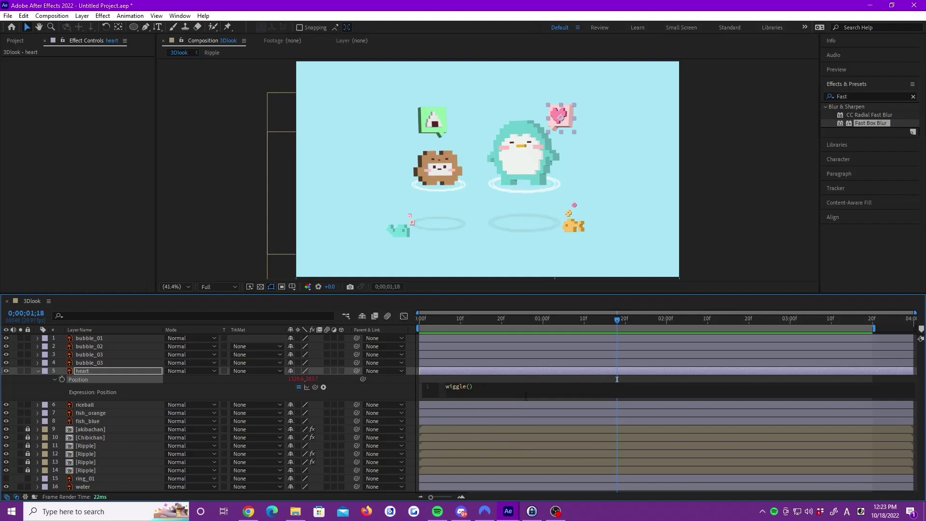
{"action": "left_click", "coordinate": [616, 317]}
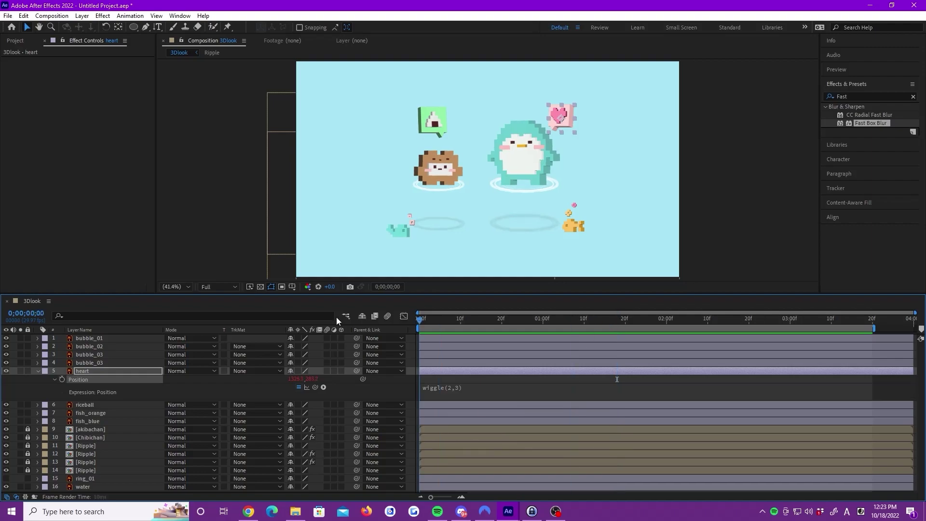
{"action": "left_click", "coordinate": [756, 219]}
{"action": "key", "text": "space"}
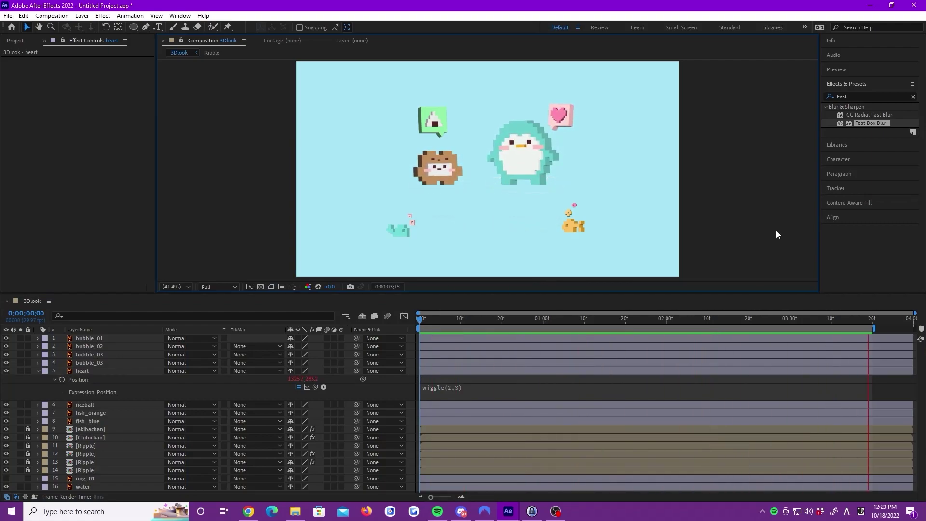
Move the riceball bubble leftward from above the bear, add the expression wiggle(1,2) to its Position, and preview from the first frame.
{"action": "left_click", "coordinate": [434, 122]}
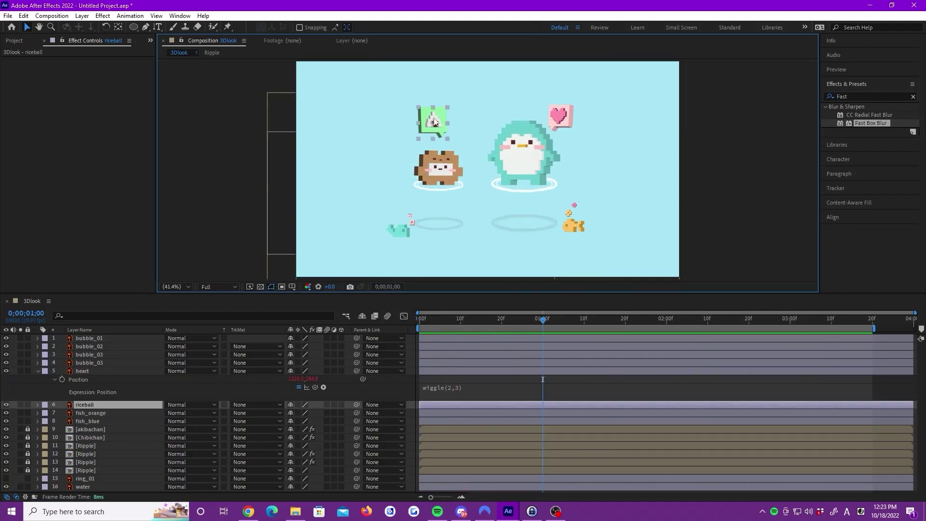
{"action": "left_click_drag", "start_coordinate": [429, 123], "coordinate": [403, 126]}
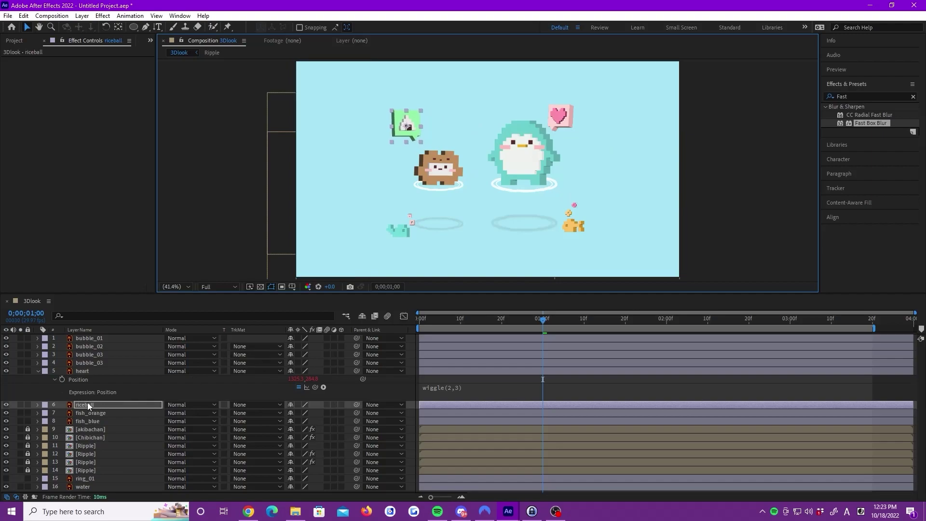
{"action": "key", "text": "p"}
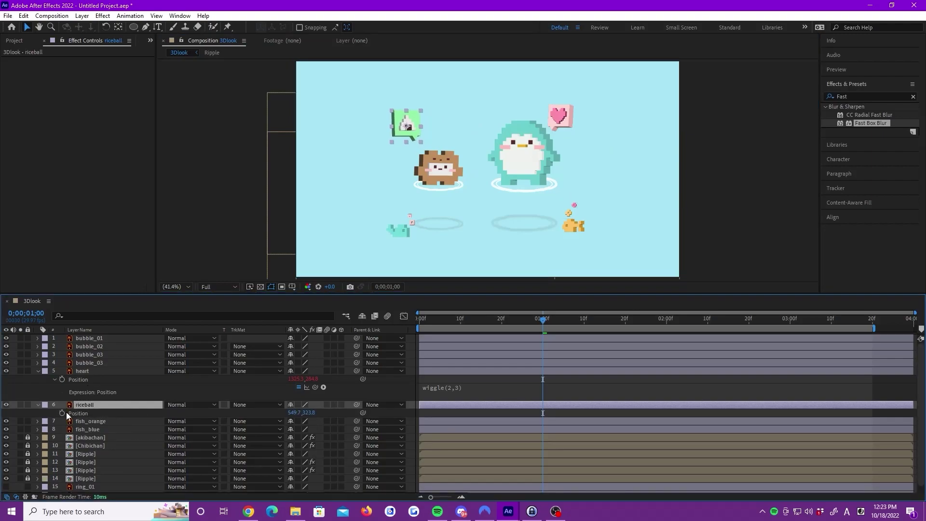
{"action": "left_click", "coordinate": [61, 412], "text": "alt"}
{"action": "type", "text": "wiggle()"}
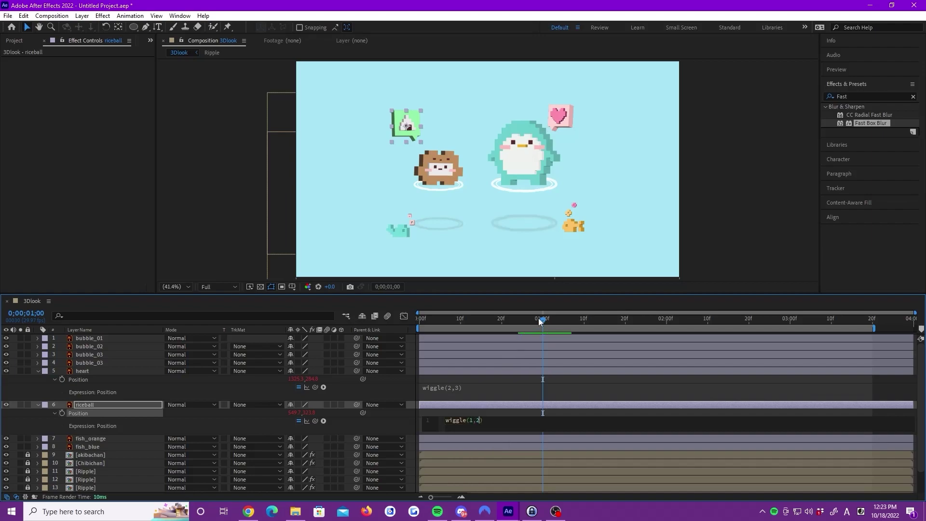
{"action": "left_click_drag", "start_coordinate": [541, 318], "coordinate": [419, 318]}
{"action": "left_click", "coordinate": [742, 246]}
{"action": "key", "text": "space"}
Change the riceball layer's Position expression to wiggle(1,3) and preview the result.
{"action": "key", "text": "space"}
{"action": "left_click", "coordinate": [456, 403]}
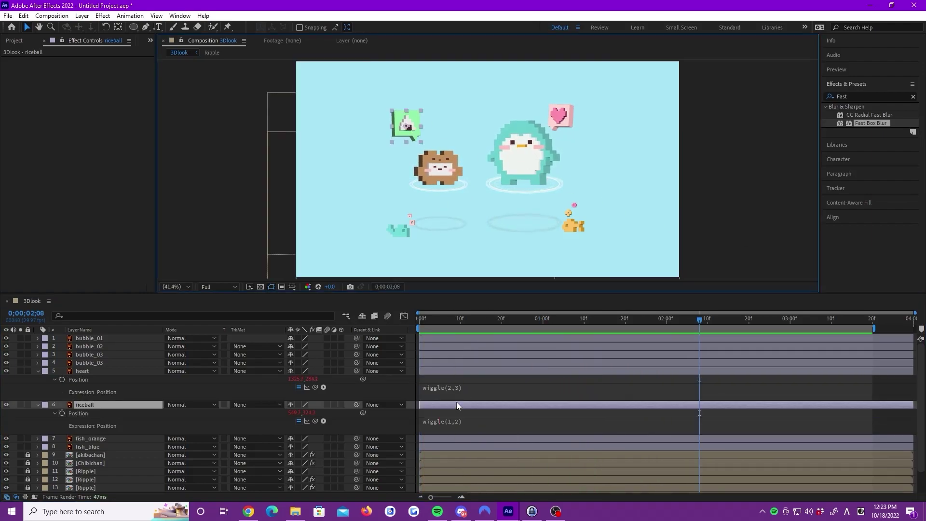
{"action": "left_click", "coordinate": [478, 420]}
{"action": "key", "text": "BackSpace"}
{"action": "type", "text": "3"}
{"action": "left_click", "coordinate": [747, 248]}
{"action": "key", "text": "space"}
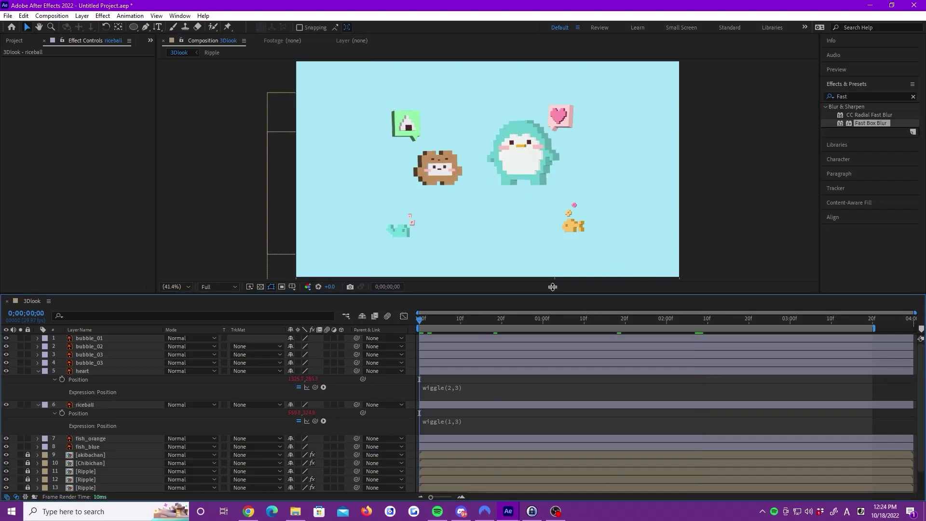
Add the expression wiggle(2,2) to the fish_orange layer's Position and preview from near the start.
{"action": "left_click", "coordinate": [574, 227]}
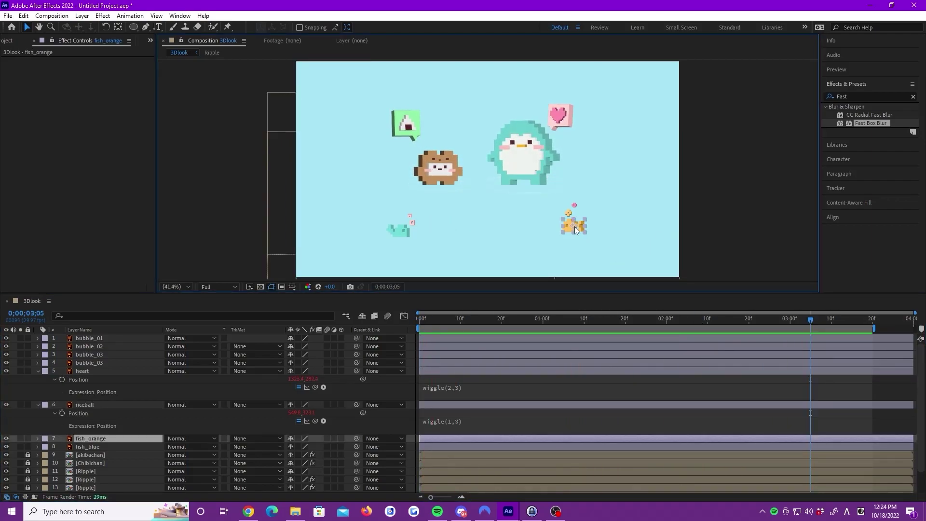
{"action": "left_click", "coordinate": [103, 437]}
{"action": "key", "text": "p"}
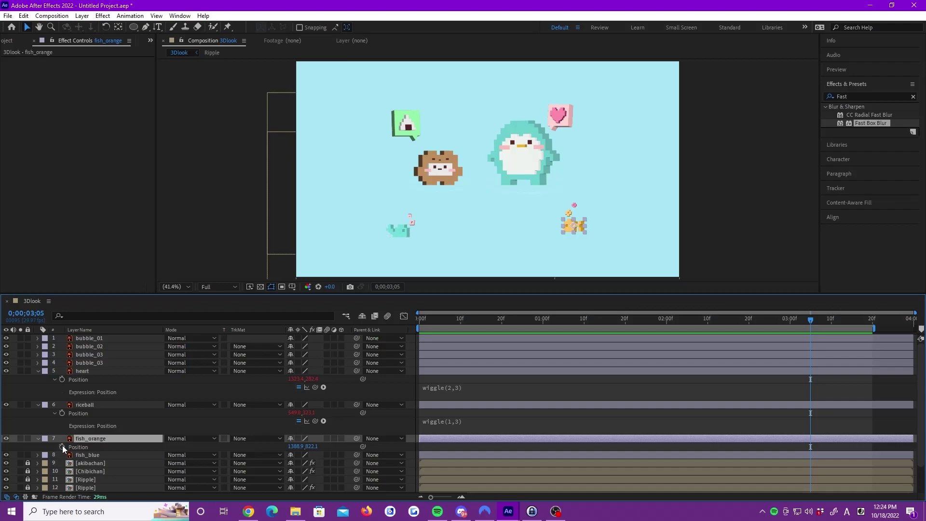
{"action": "left_click", "coordinate": [62, 446], "text": "alt"}
{"action": "type", "text": "wiggle(2,"}
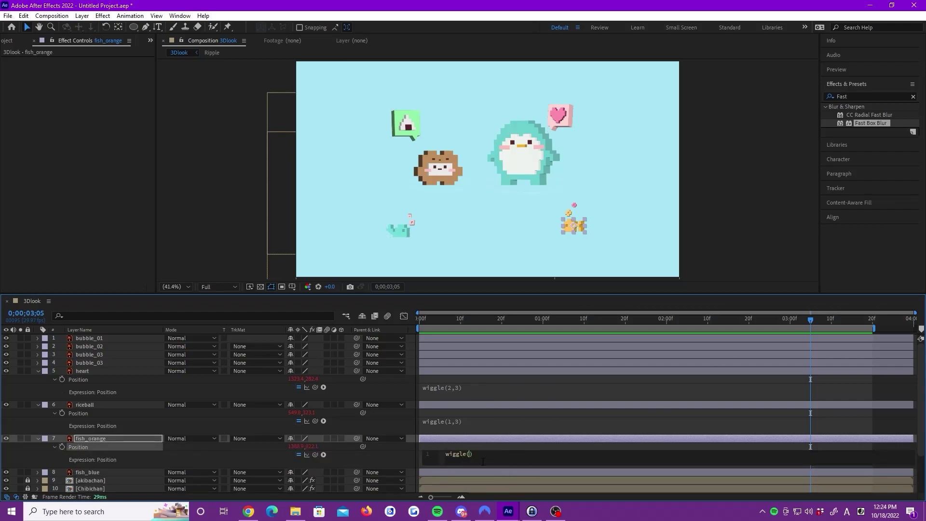
{"action": "type", "text": "2"}
{"action": "left_click_drag", "start_coordinate": [820, 320], "coordinate": [427, 321]}
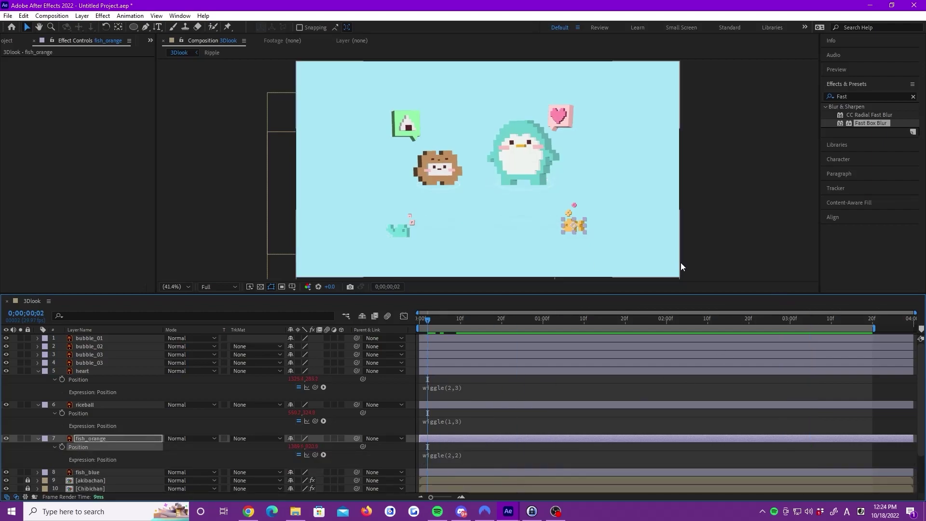
{"action": "left_click", "coordinate": [723, 258]}
{"action": "key", "text": "space"}
Change the fish_orange layer's Position expression to wiggle(3,2) and preview the result.
{"action": "left_click", "coordinate": [442, 440]}
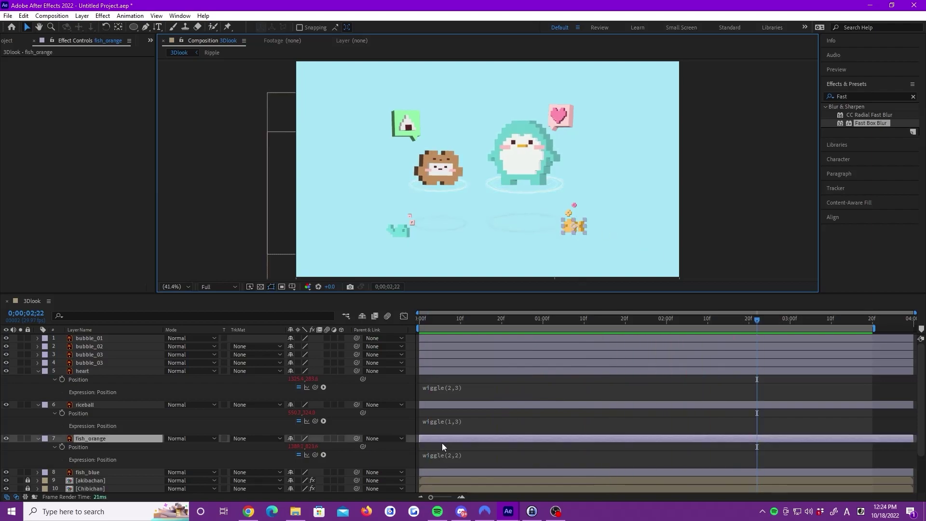
{"action": "left_click", "coordinate": [457, 458]}
{"action": "left_click_drag", "start_coordinate": [757, 319], "coordinate": [442, 320]}
{"action": "left_click", "coordinate": [768, 252]}
{"action": "key", "text": "space"}
Parent both bubble_03 layers to fish_orange and move the orange fish with its bubbles further right in the scene.
{"action": "left_click", "coordinate": [570, 226]}
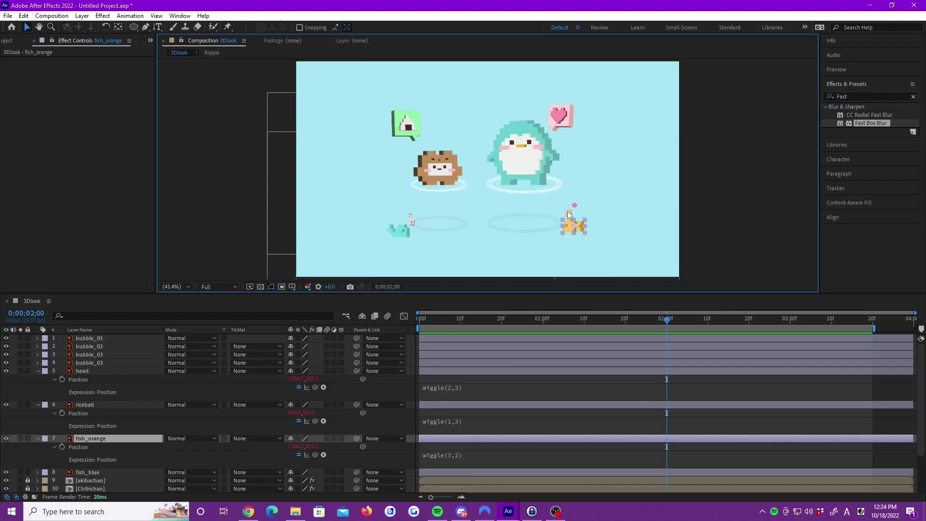
{"action": "left_click", "coordinate": [568, 212]}
{"action": "left_click", "coordinate": [574, 205], "text": "shift"}
{"action": "left_click_drag", "start_coordinate": [356, 362], "coordinate": [131, 439]}
{"action": "left_click", "coordinate": [742, 233]}
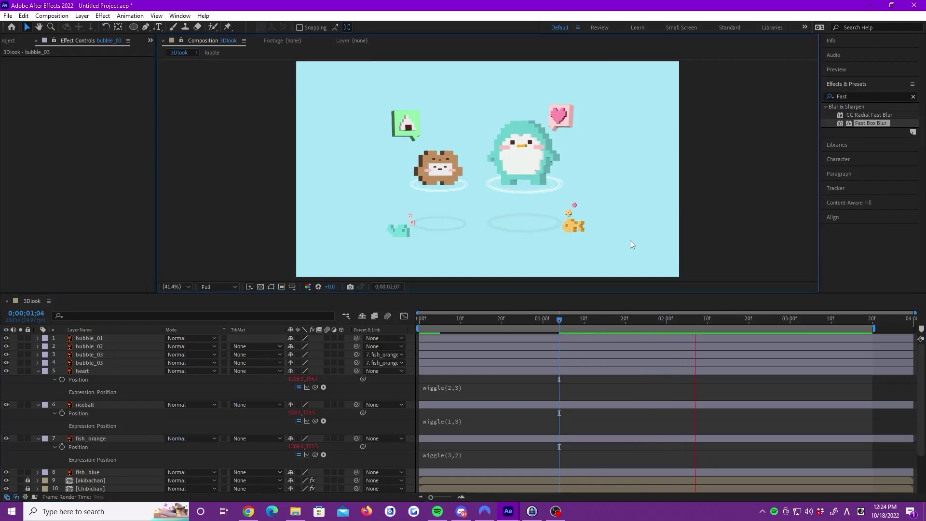
{"action": "left_click", "coordinate": [574, 225]}
{"action": "left_click", "coordinate": [690, 227]}
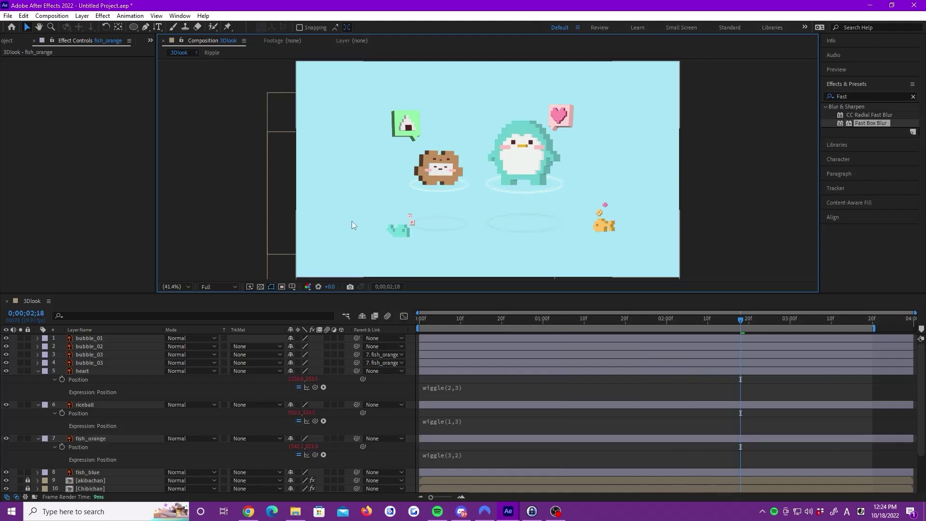
Add the expression wiggle(2,2) to the fish_blue layer's Position.
{"action": "left_click", "coordinate": [400, 230]}
{"action": "left_click", "coordinate": [105, 471]}
{"action": "key", "text": "p"}
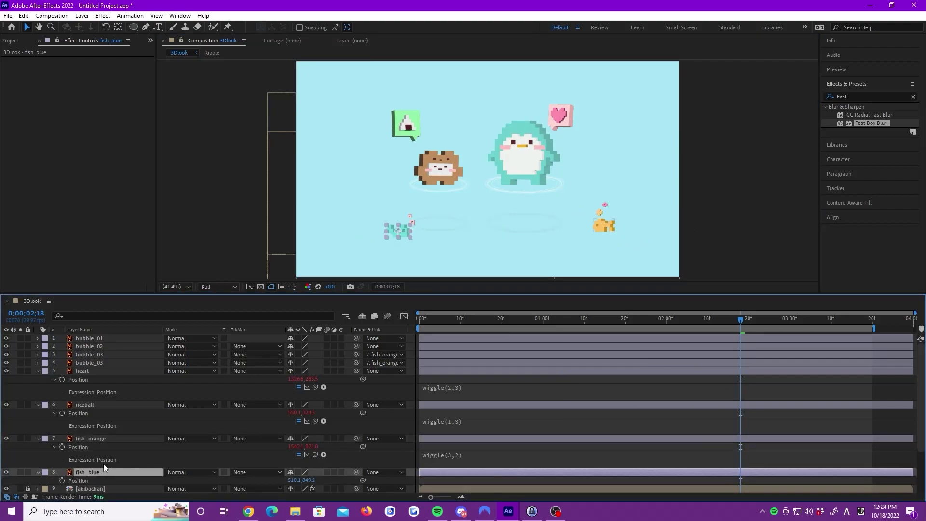
{"action": "left_click", "coordinate": [62, 480], "text": "alt"}
{"action": "type", "text": "wi"}
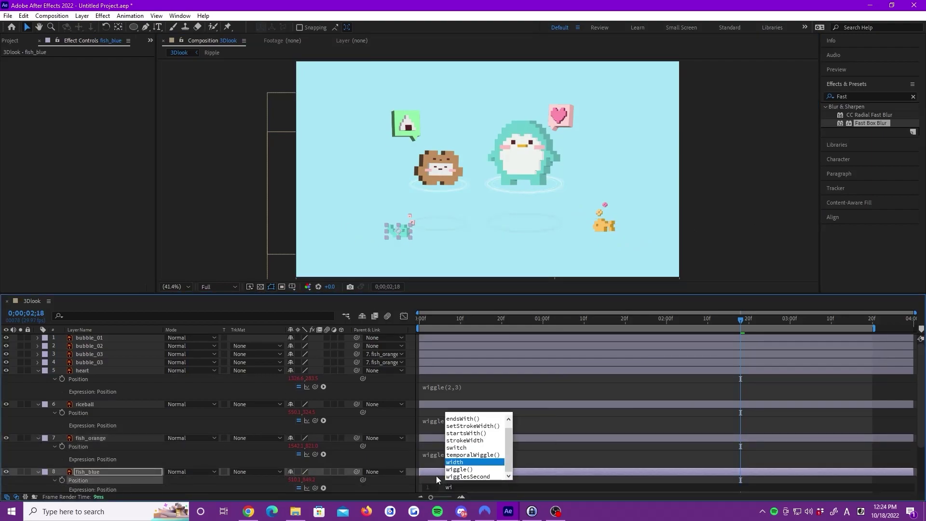
{"action": "type", "text": "ggle()2"}
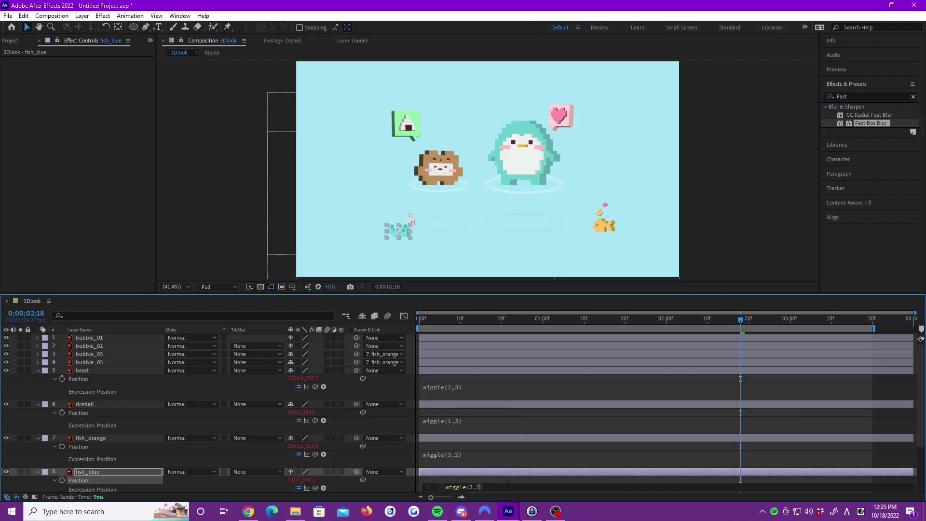
{"action": "type", "text": ",2"}
{"action": "left_click", "coordinate": [730, 206]}
Parent bubble_01 and bubble_02 to fish_blue, move the blue fish slightly up and left at the start, and preview.
{"action": "left_click", "coordinate": [412, 223]}
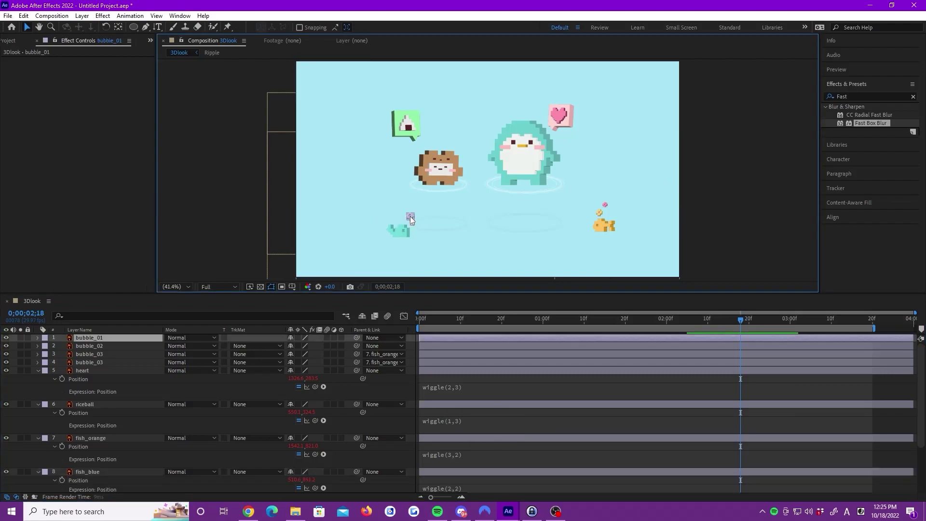
{"action": "left_click", "coordinate": [412, 224], "text": "shift"}
{"action": "left_click_drag", "start_coordinate": [357, 345], "coordinate": [111, 470]}
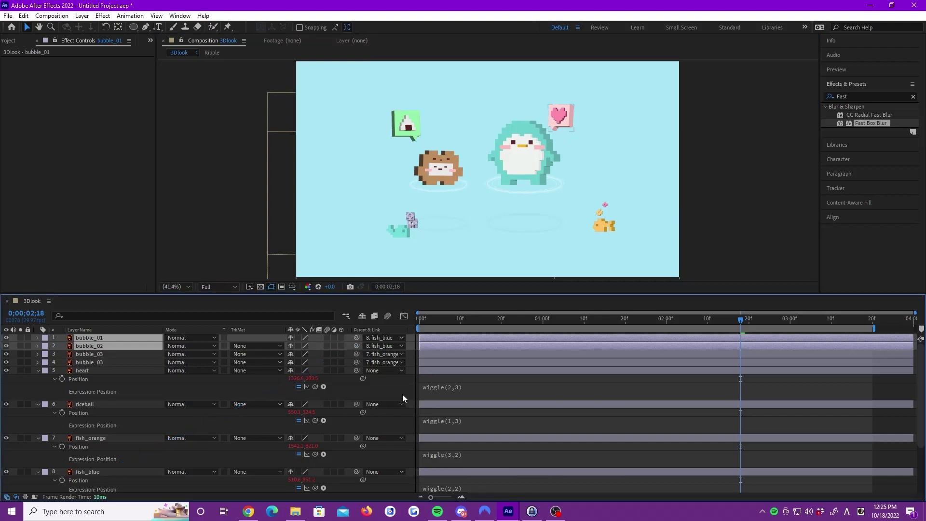
{"action": "left_click_drag", "start_coordinate": [740, 320], "coordinate": [423, 320]}
{"action": "left_click_drag", "start_coordinate": [403, 233], "coordinate": [379, 227]}
{"action": "left_click", "coordinate": [733, 214]}
{"action": "key", "text": "space"}
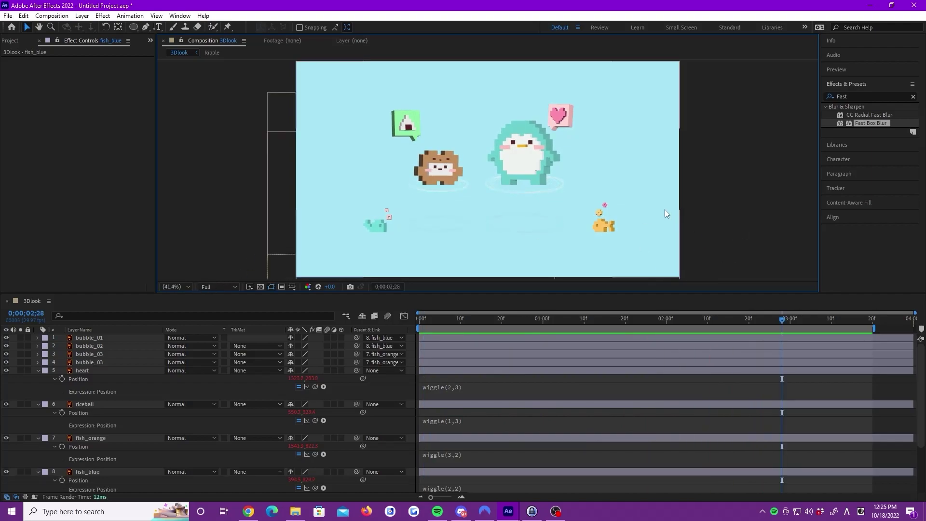
Return to the first frame and set the Ellipse tool to a solid grey fill with no stroke.
{"action": "left_click", "coordinate": [39, 27]}
{"action": "left_click_drag", "start_coordinate": [588, 242], "coordinate": [558, 208]}
{"action": "left_click", "coordinate": [26, 27]}
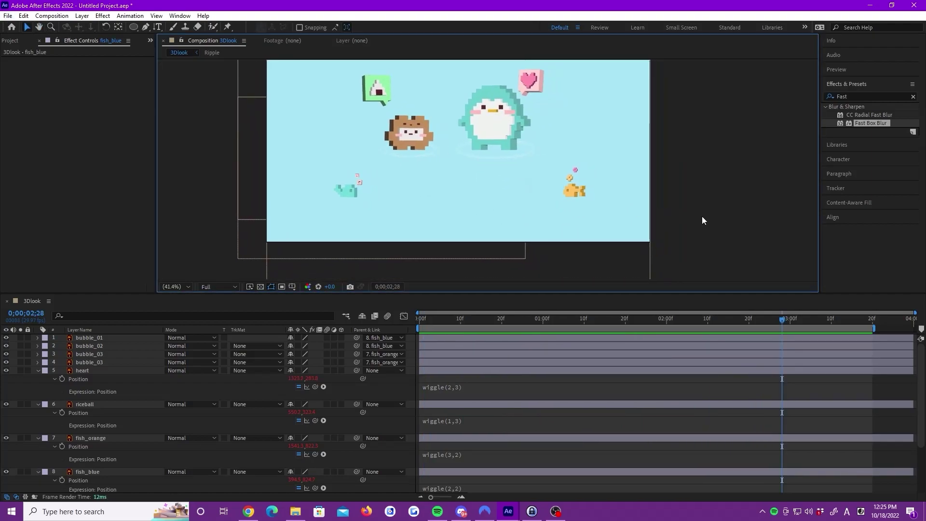
{"action": "scroll", "coordinate": [626, 225], "scroll_direction": "up", "scroll_amount": 1}
{"action": "left_click_drag", "start_coordinate": [782, 320], "coordinate": [357, 311]}
{"action": "left_click", "coordinate": [748, 231]}
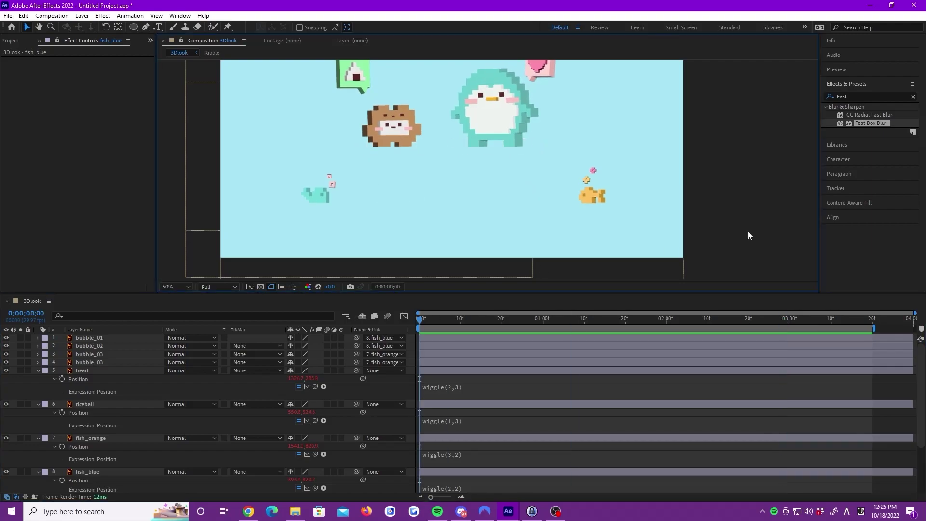
{"action": "left_click", "coordinate": [133, 27]}
{"action": "left_click", "coordinate": [294, 28]}
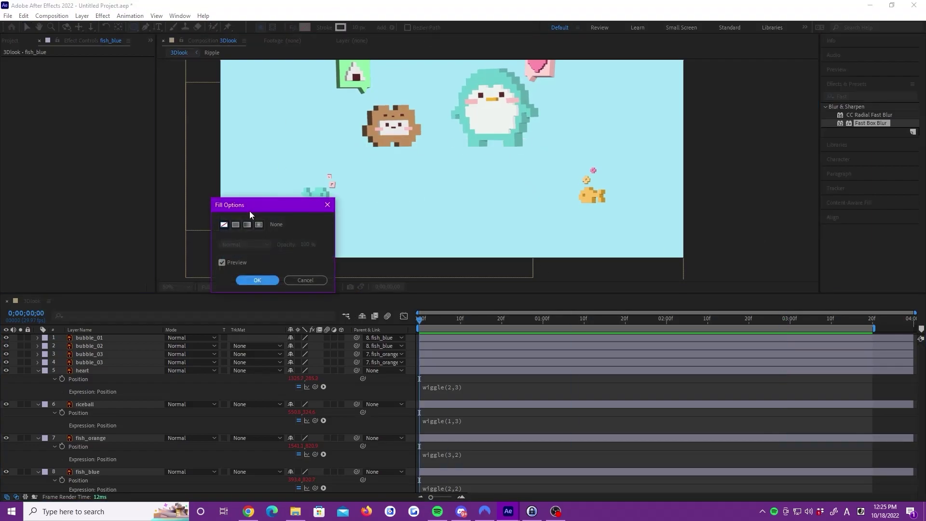
{"action": "left_click", "coordinate": [256, 280]}
{"action": "left_click", "coordinate": [323, 27]}
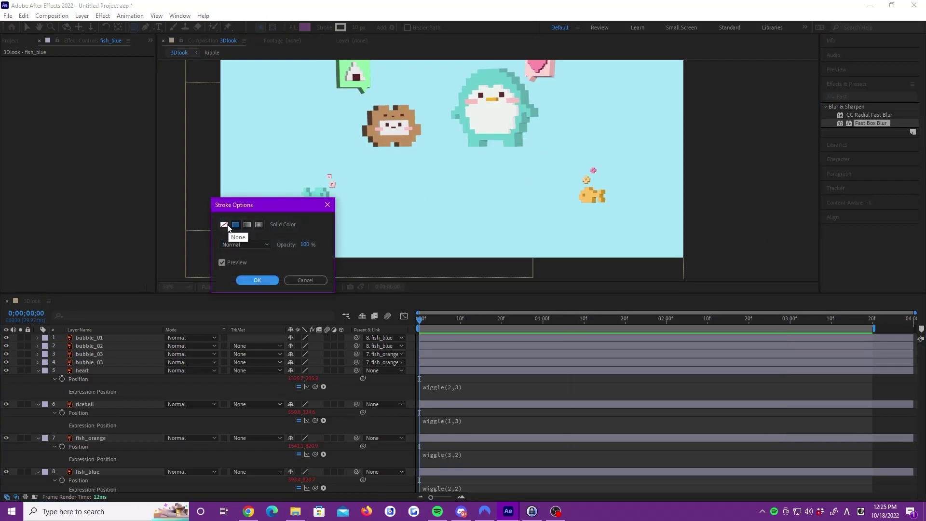
{"action": "left_click", "coordinate": [253, 278]}
{"action": "left_click", "coordinate": [306, 28]}
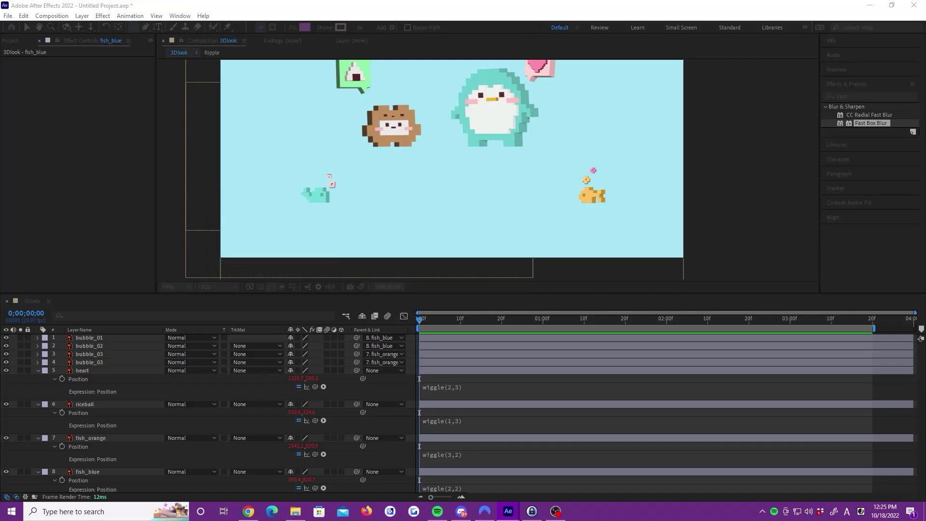
{"action": "left_click", "coordinate": [786, 191]}
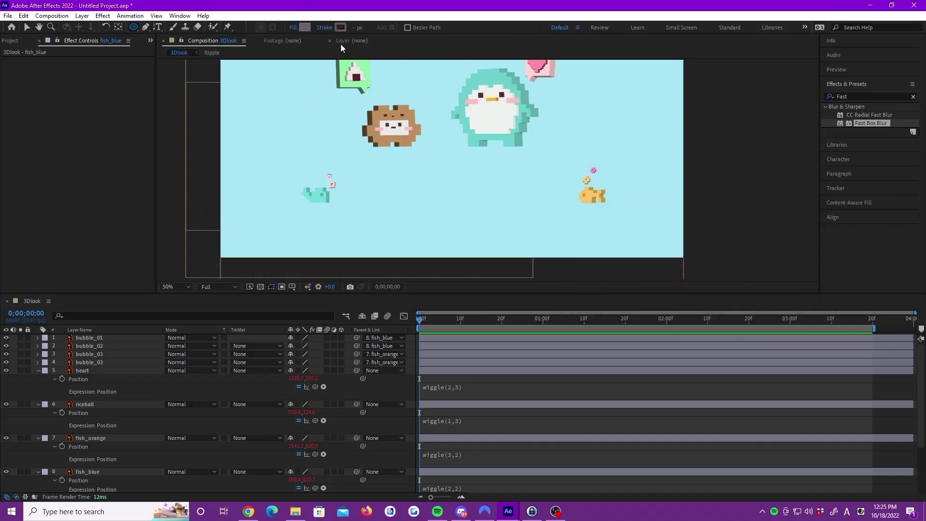
Draw a small flat ellipse beneath the blue fish and lower its fill opacity.
{"action": "mouse_move", "coordinate": [300, 217]}
{"action": "left_mouse_down"}
{"action": "mouse_move", "coordinate": [331, 226]}
{"action": "mouse_move", "coordinate": [320, 227]}
{"action": "left_mouse_up"}
{"action": "key", "text": "v"}
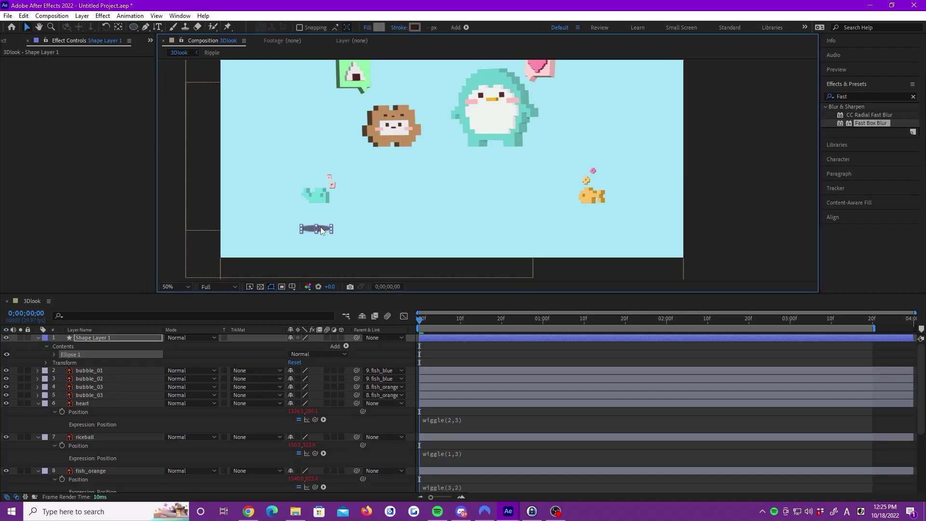
{"action": "left_click", "coordinate": [366, 27]}
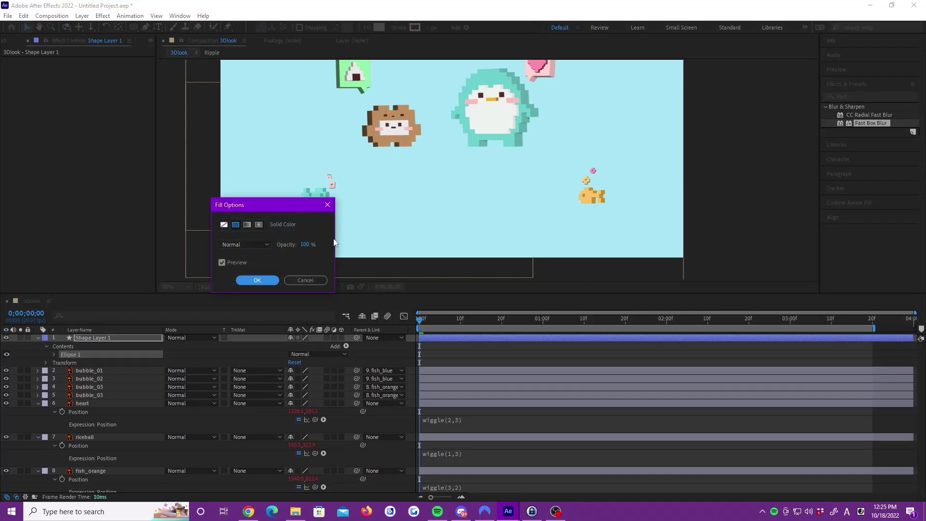
{"action": "key", "text": "Return"}
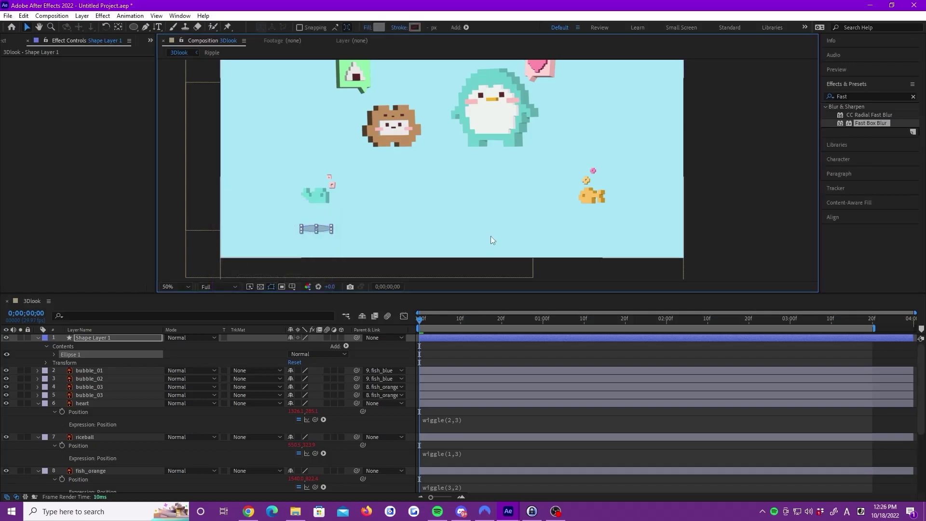
Move the ellipse's shape layer directly below fish_blue in the layer stack and rename it shadow.
{"action": "left_click", "coordinate": [38, 403]}
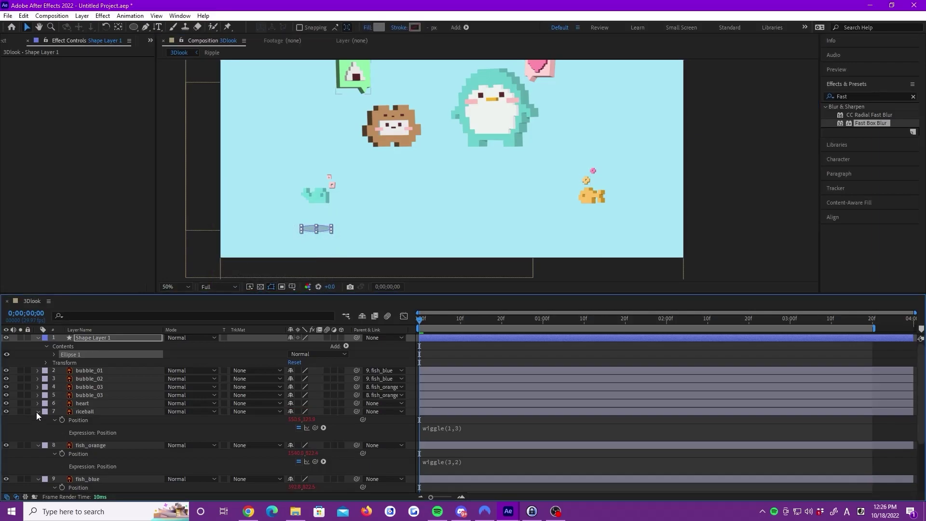
{"action": "left_click", "coordinate": [37, 412]}
{"action": "left_click_drag", "start_coordinate": [103, 363], "coordinate": [109, 472]}
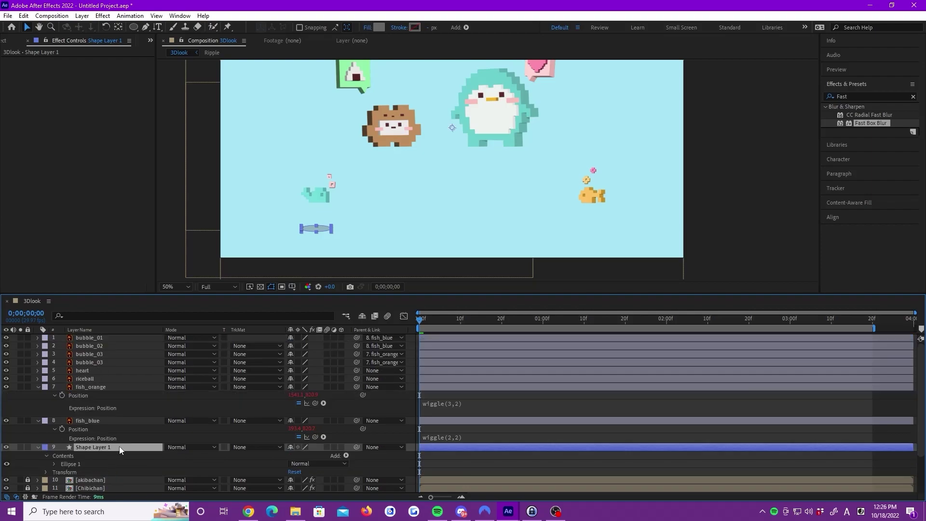
{"action": "right_click", "coordinate": [95, 448]}
{"action": "left_click", "coordinate": [120, 397]}
{"action": "type", "text": "shadow"}
{"action": "key", "text": "Return"}
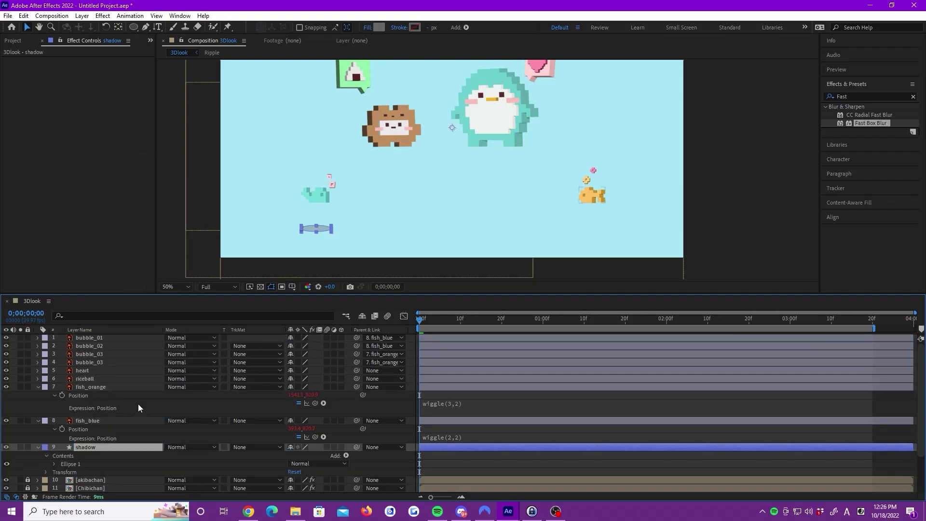
Parent the shadow layer to fish_blue and preview the motion.
{"action": "left_click_drag", "start_coordinate": [355, 446], "coordinate": [146, 420]}
{"action": "left_click", "coordinate": [716, 249]}
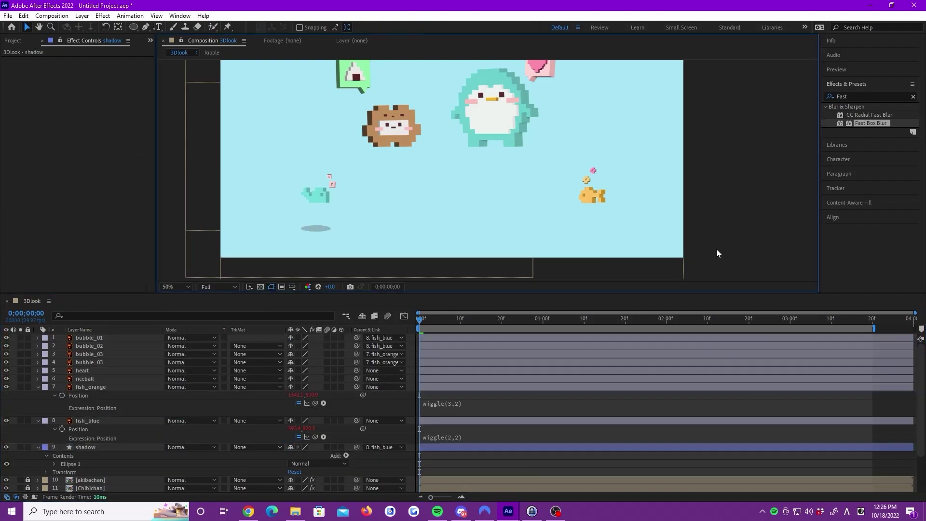
{"action": "key", "text": "space"}
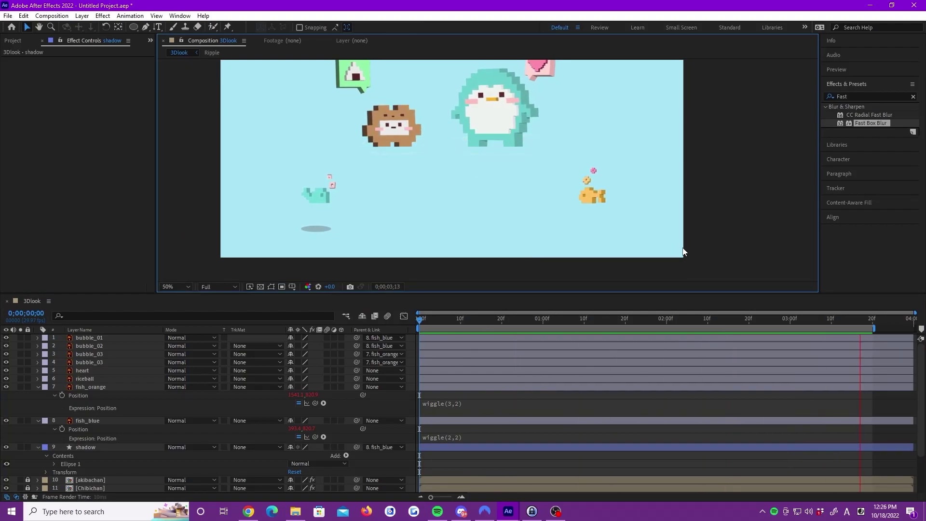
{"action": "key", "text": "space"}
Duplicate the shadow layer directly below fish_orange and position the copy, with its anchor point centred, beneath the orange fish.
{"action": "left_click", "coordinate": [114, 447]}
{"action": "key", "text": "ctrl+d"}
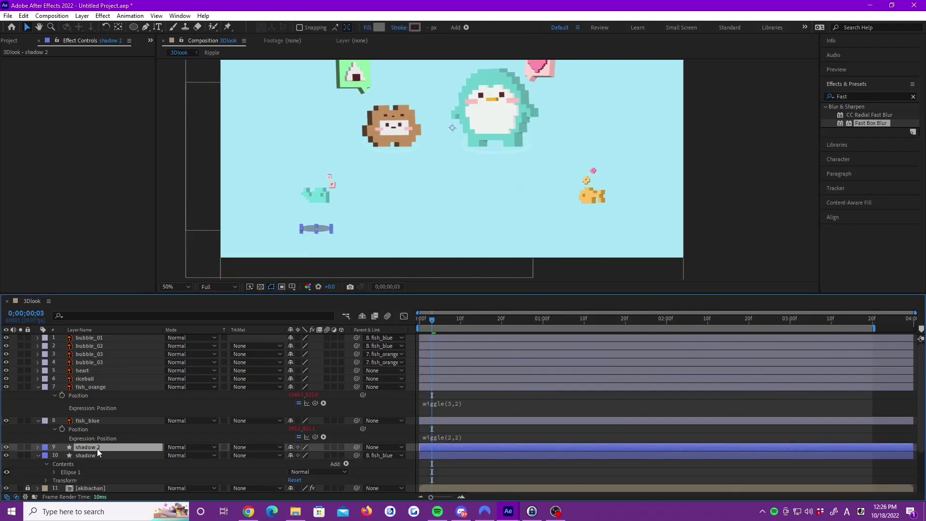
{"action": "left_click_drag", "start_coordinate": [95, 445], "coordinate": [95, 415]}
{"action": "left_click_drag", "start_coordinate": [449, 126], "coordinate": [727, 132]}
{"action": "key", "text": "Return"}
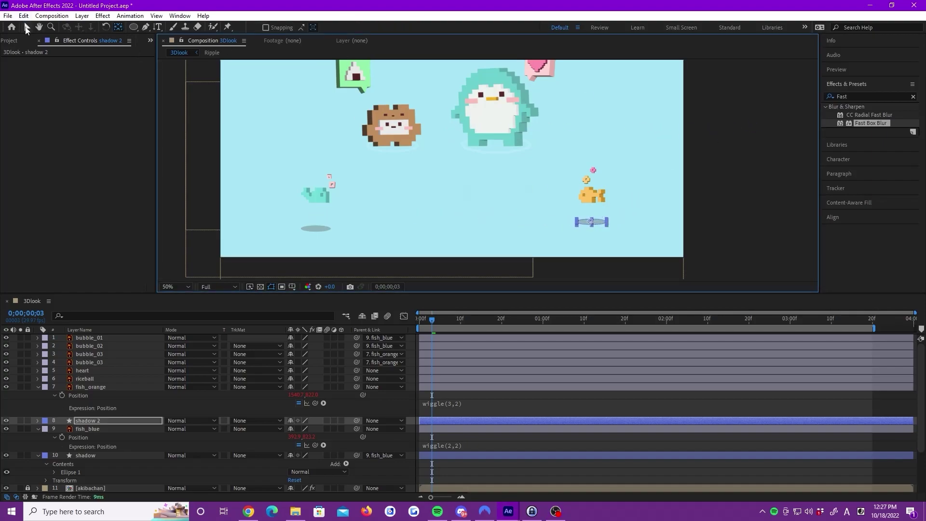
{"action": "left_click", "coordinate": [27, 28]}
{"action": "left_click_drag", "start_coordinate": [591, 222], "coordinate": [593, 230]}
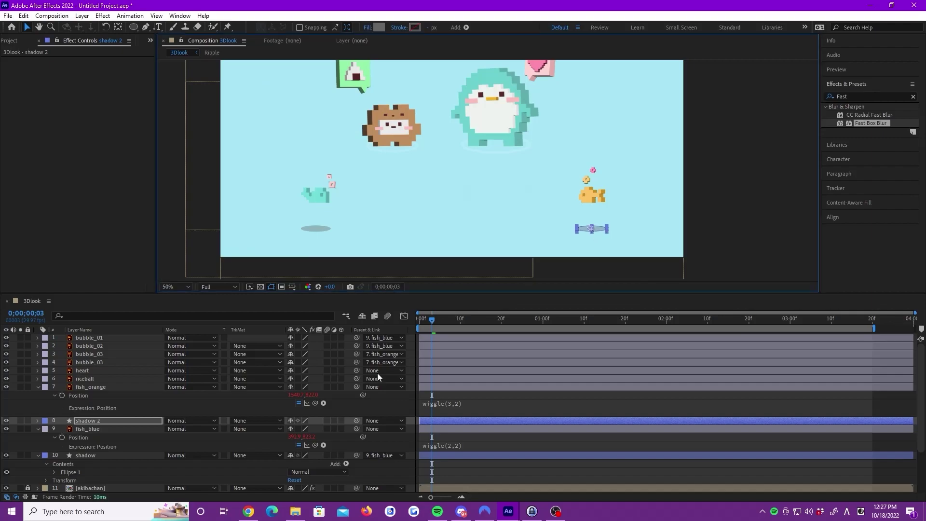
Parent the shadow 2 layer to fish_orange and return to the first frame.
{"action": "left_click_drag", "start_coordinate": [356, 421], "coordinate": [96, 386]}
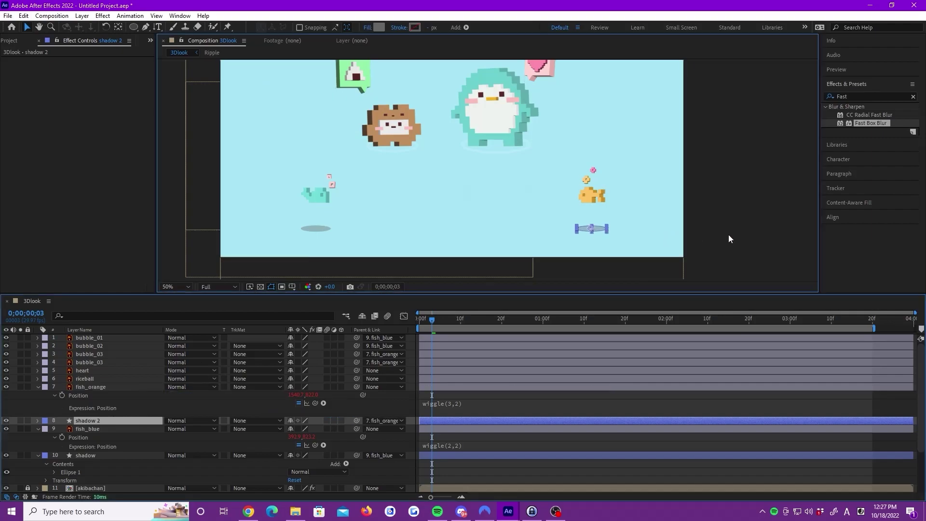
{"action": "left_click_drag", "start_coordinate": [430, 322], "coordinate": [416, 322]}
{"action": "left_click", "coordinate": [740, 208]}
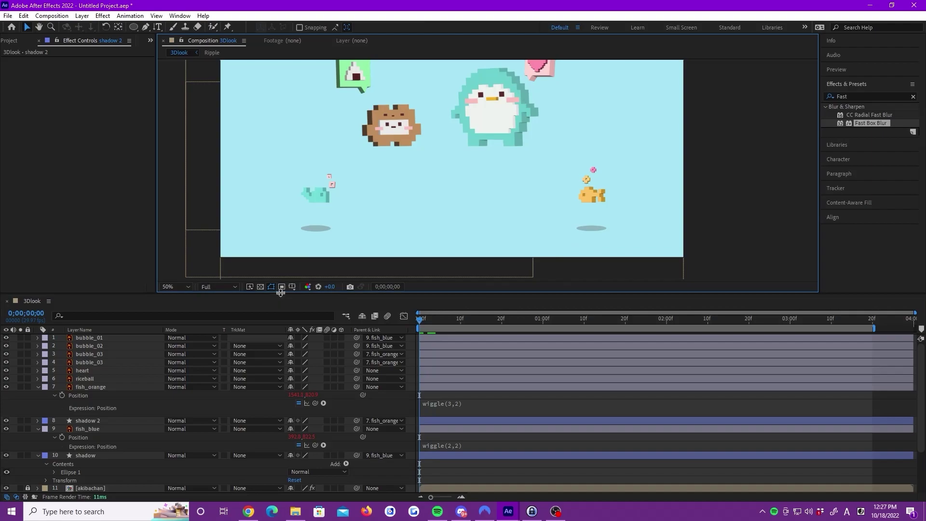